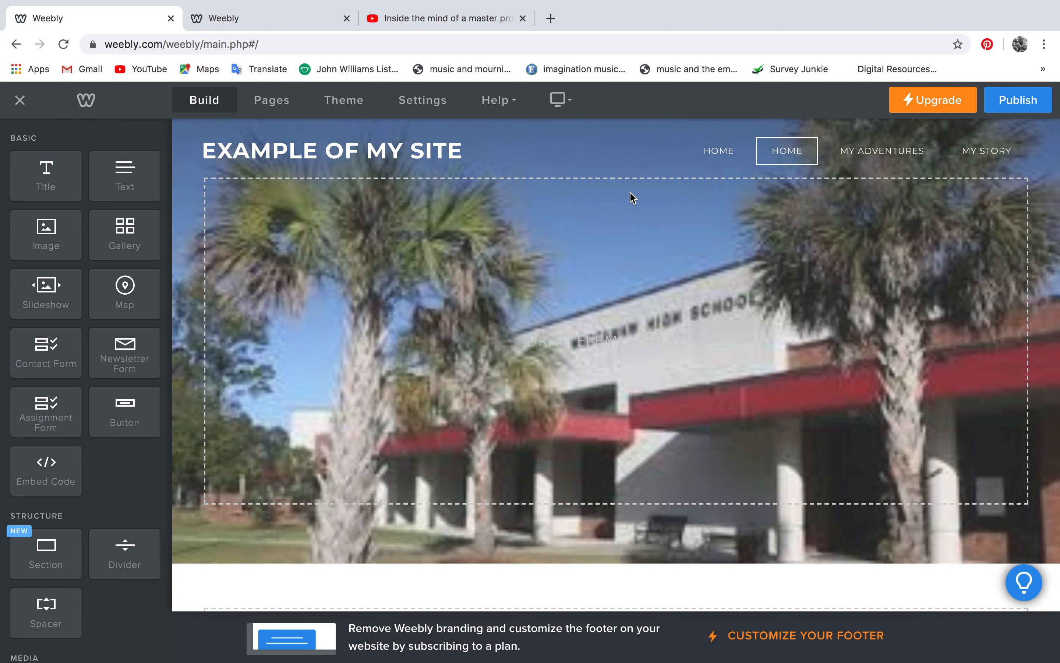
# Step: Replace the site title in the header with "TEACHER CADET"
pyautogui.moveTo(278, 150)
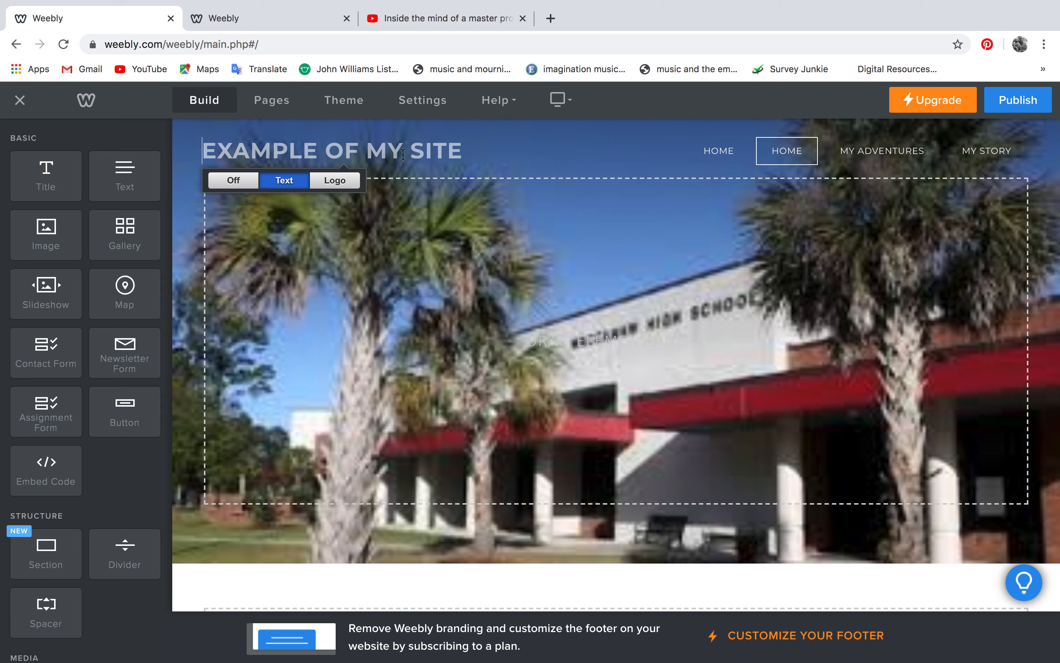
pyautogui.click(461, 149)
pyautogui.press('BackSpace')
pyautogui.press('BackSpace')
pyautogui.press('BackSpace')
pyautogui.press('BackSpace')
pyautogui.press('BackSpace')
pyautogui.press('BackSpace')
pyautogui.press('BackSpace')
pyautogui.press('BackSpace')
pyautogui.press('BackSpace')
pyautogui.press('BackSpace')
pyautogui.press('BackSpace')
pyautogui.press('BackSpace')
pyautogui.press('BackSpace')
pyautogui.press('BackSpace')
pyautogui.press('BackSpace')
pyautogui.press('BackSpace')
pyautogui.press('BackSpace')
pyautogui.press('BackSpace')
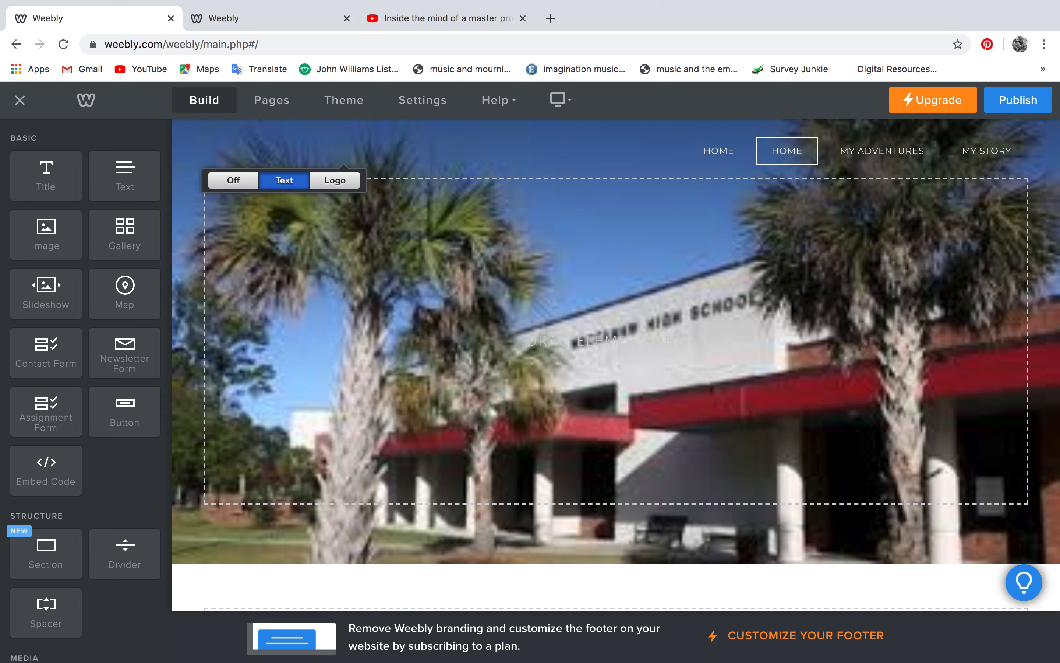
pyautogui.write('TEACHER C')
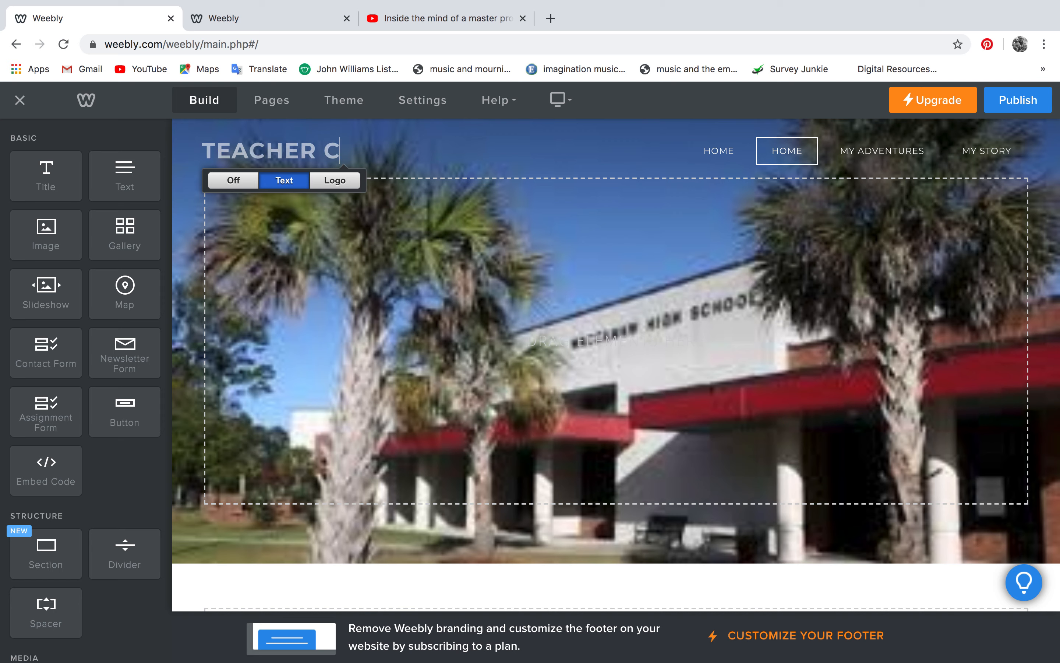
pyautogui.write('ADET')
pyautogui.click(669, 190)
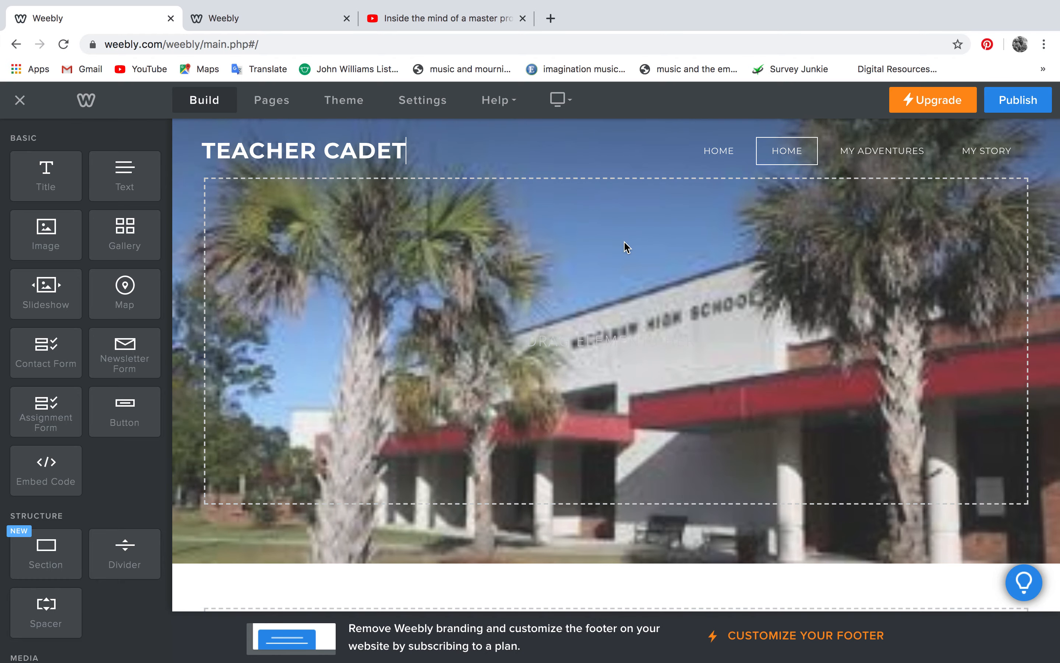
# Step: Replace the home page's header background with the photo 071beac6e657094c0ca91431fbad5077.jpg from the computer's Desktop and save the image edit
pyautogui.moveTo(532, 540)
pyautogui.scroll(-5, 587, 342)
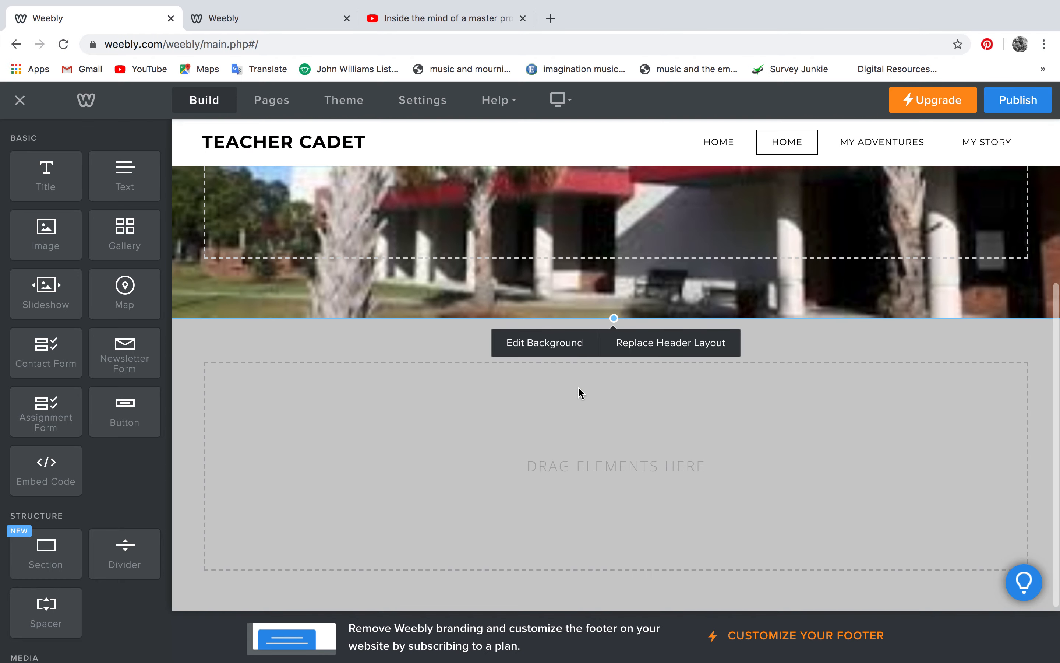
pyautogui.click(587, 345)
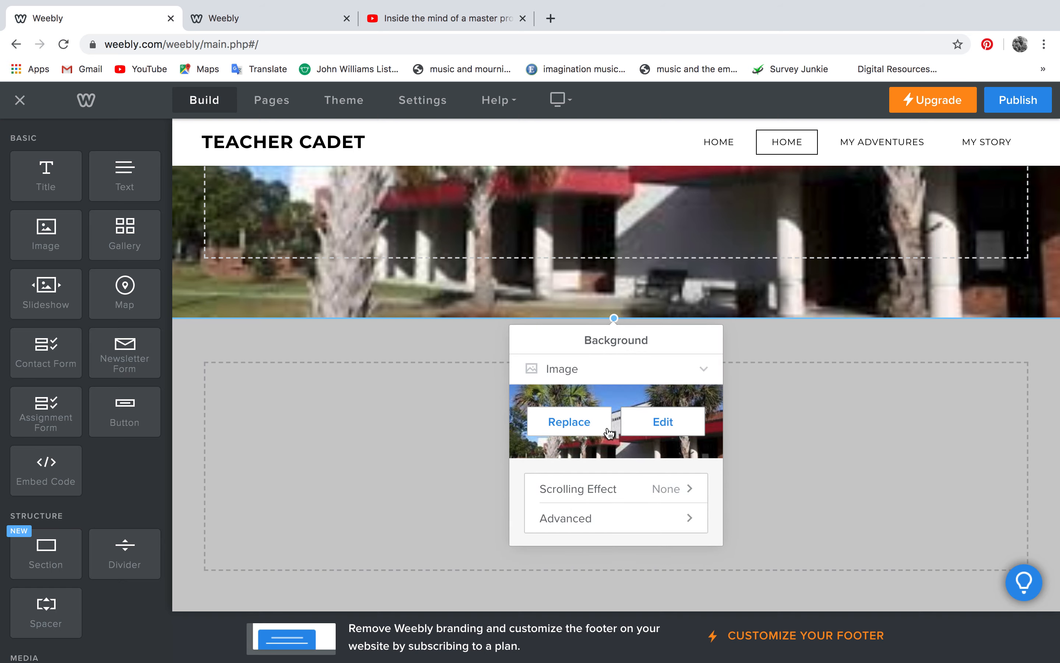
pyautogui.scroll(2, 585, 432)
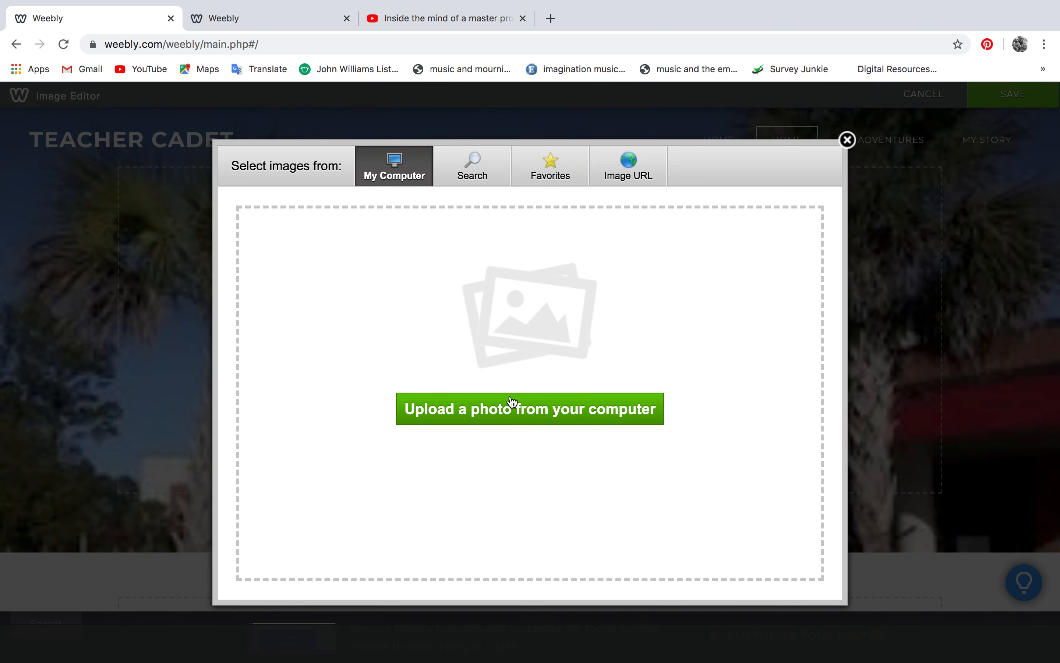
pyautogui.click(511, 417)
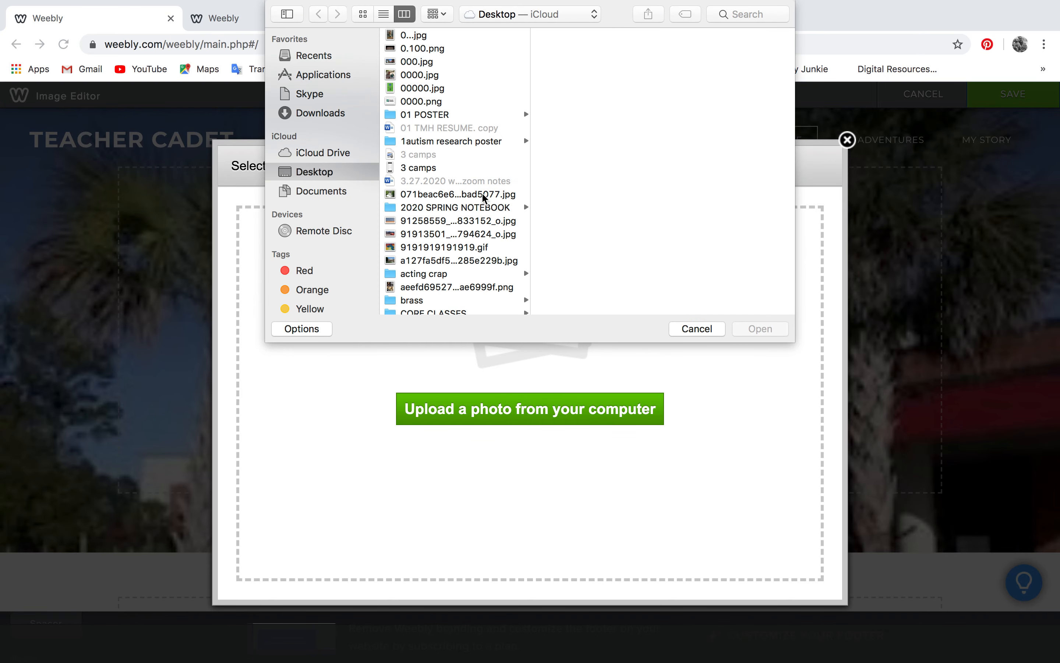
pyautogui.click(482, 195)
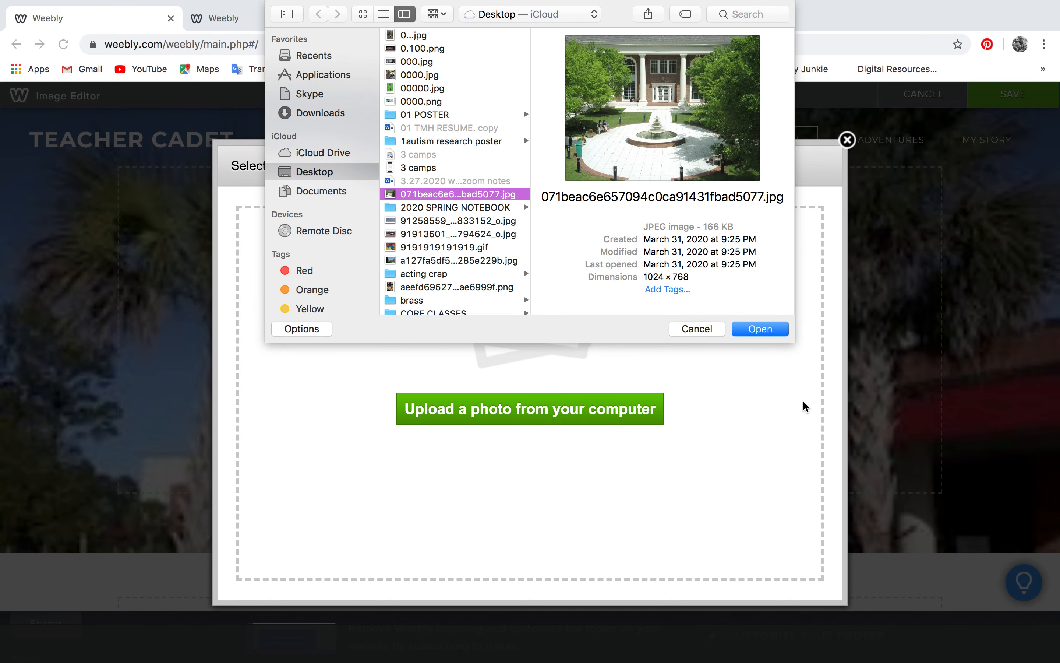
pyautogui.click(762, 330)
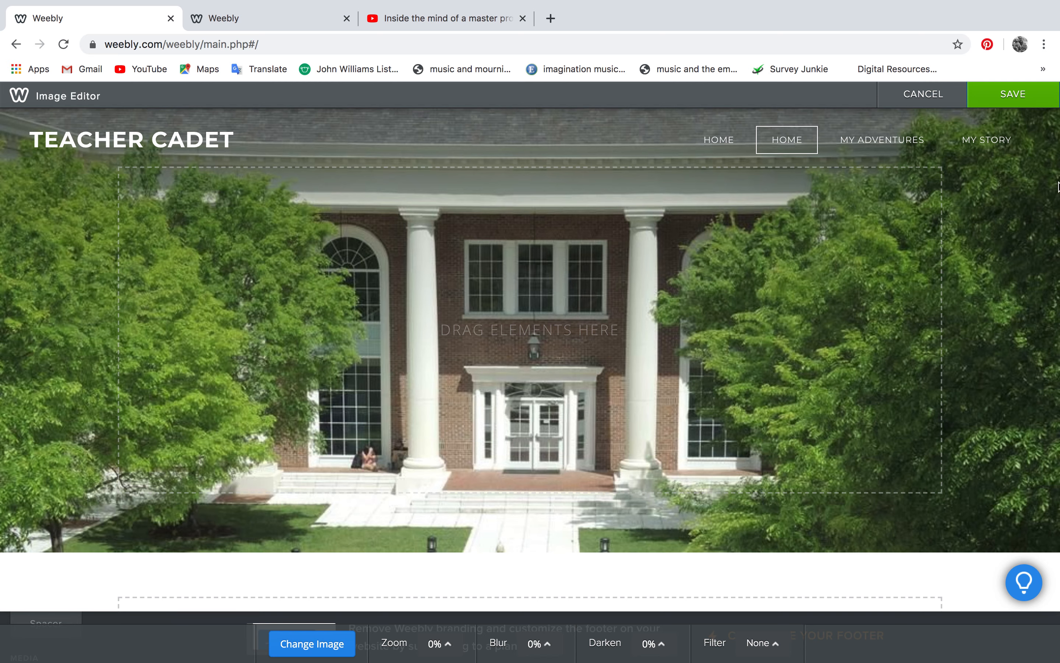
pyautogui.click(1028, 100)
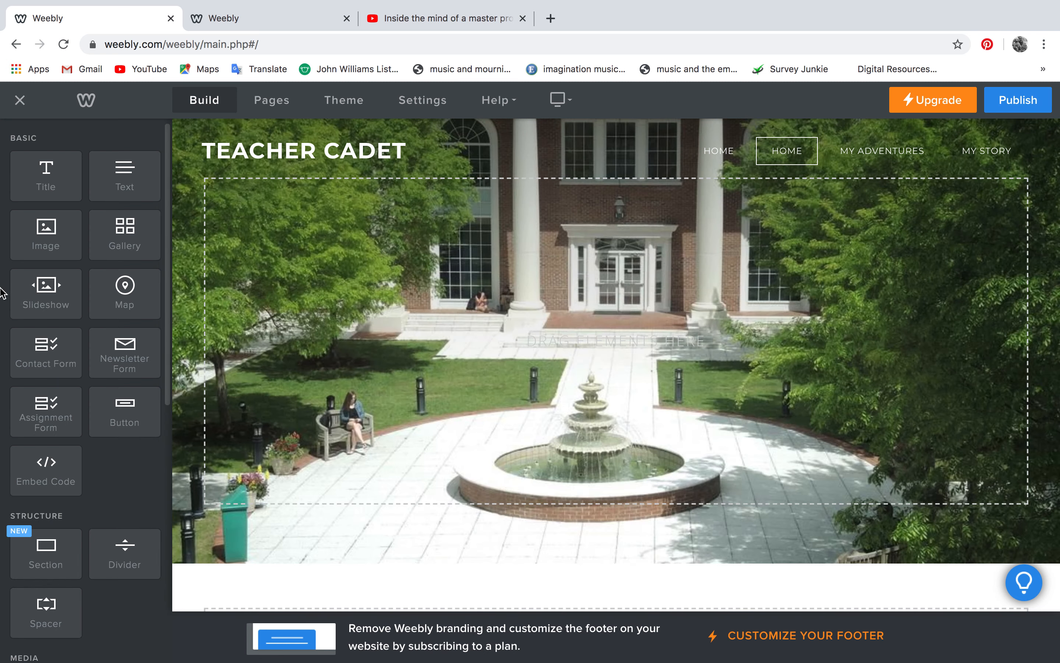
# Step: Add a text element to the header stating "this is my portfolio for" the named teacher's "teacher cadet class"
pyautogui.moveTo(124, 184); pyautogui.dragTo(416, 296)
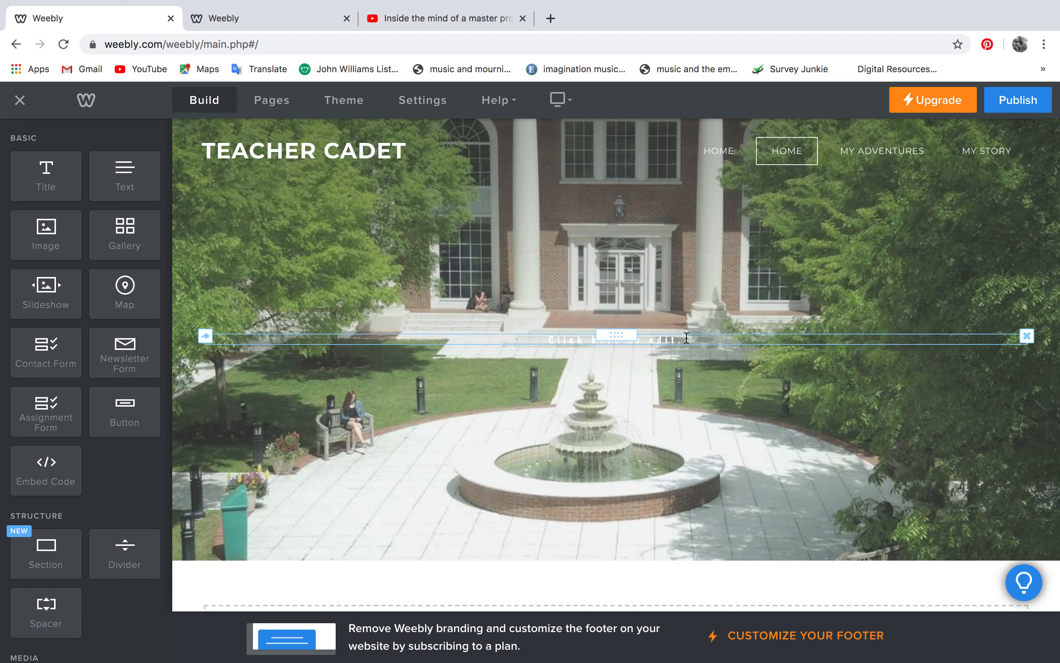
pyautogui.click(686, 338)
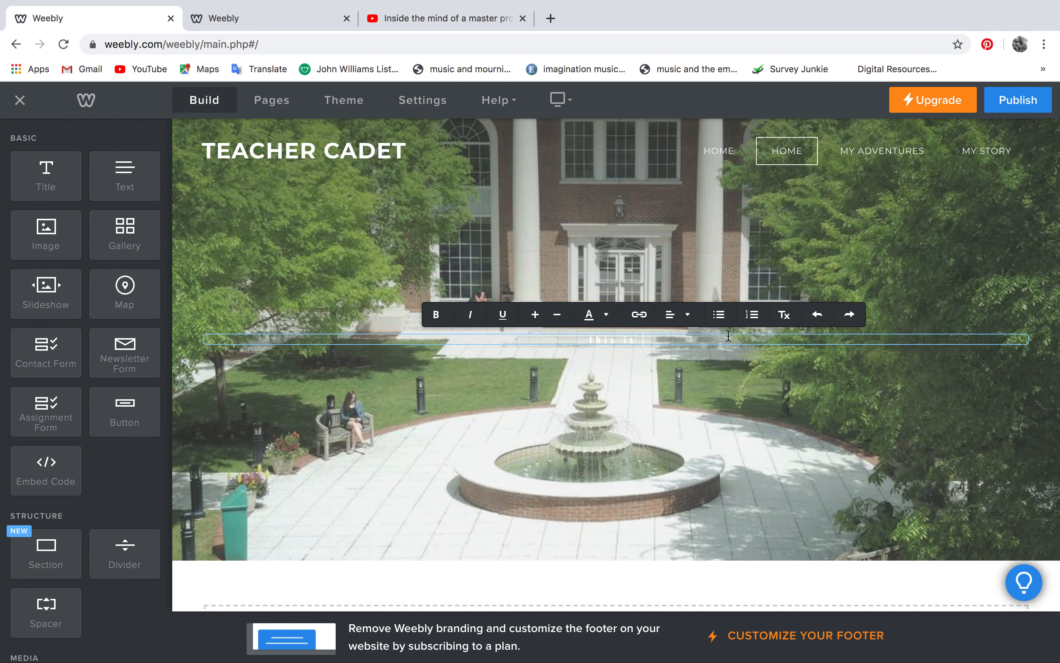
pyautogui.write('this is t')
pyautogui.write("y portfolio for Mrs. Humowitz's teacher cadet class")
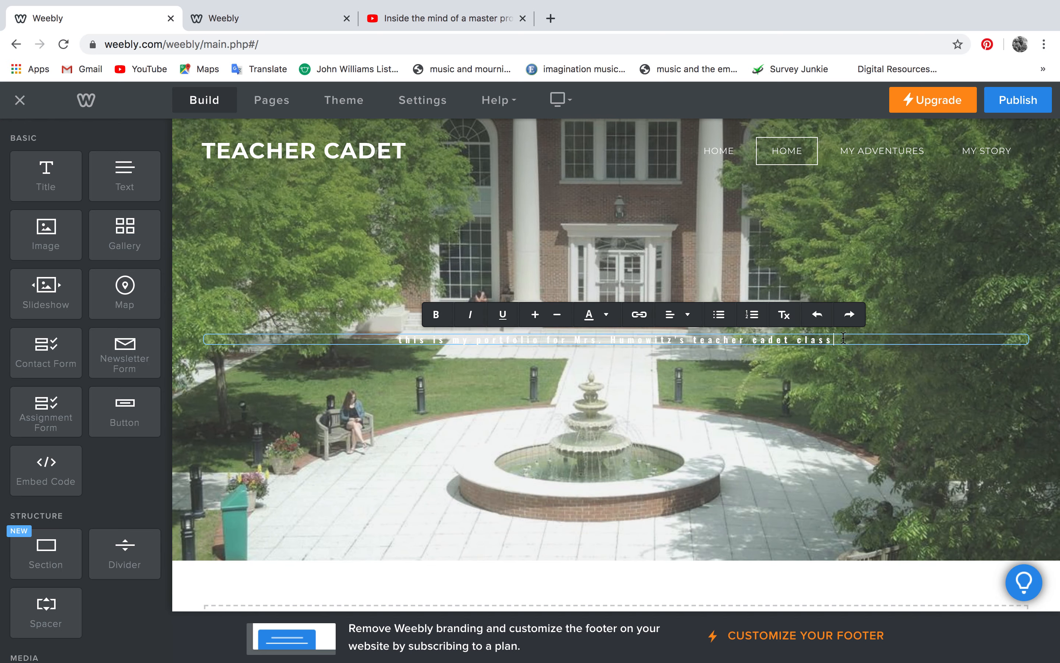
# Step: Try a purple colour on the whole portfolio sentence in the header and clear its formatting
pyautogui.moveTo(844, 338); pyautogui.dragTo(271, 318)
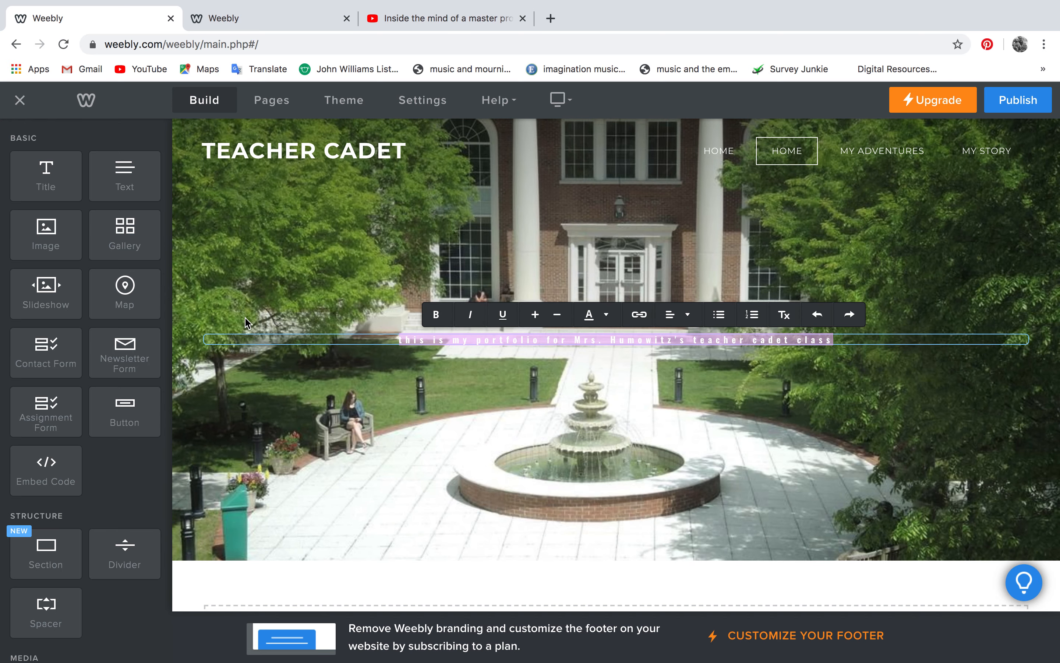
pyautogui.click(607, 315)
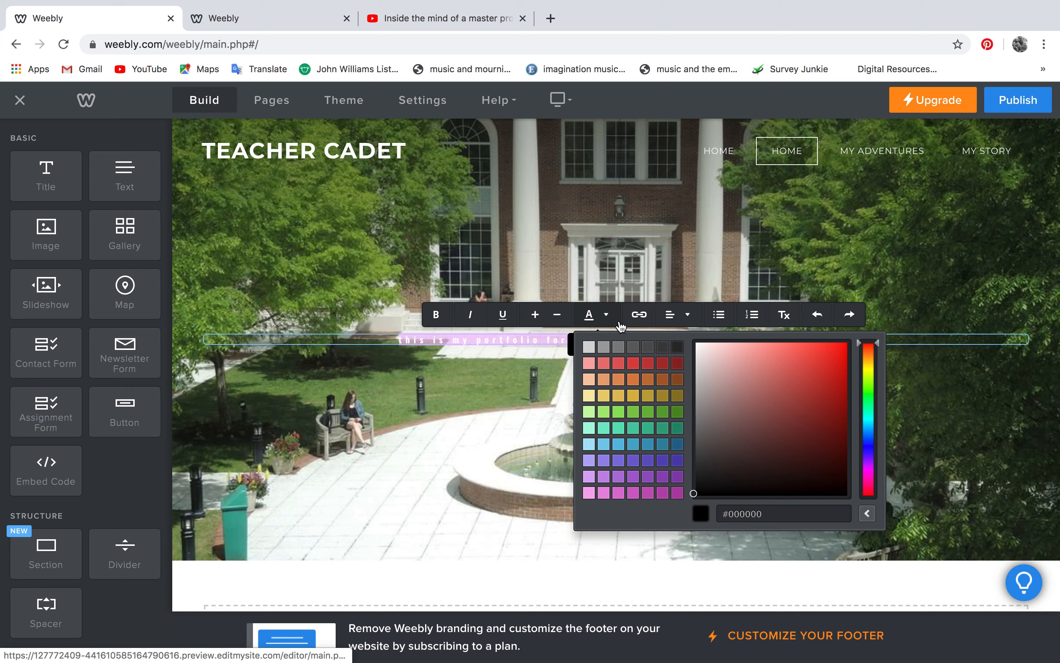
pyautogui.click(651, 477)
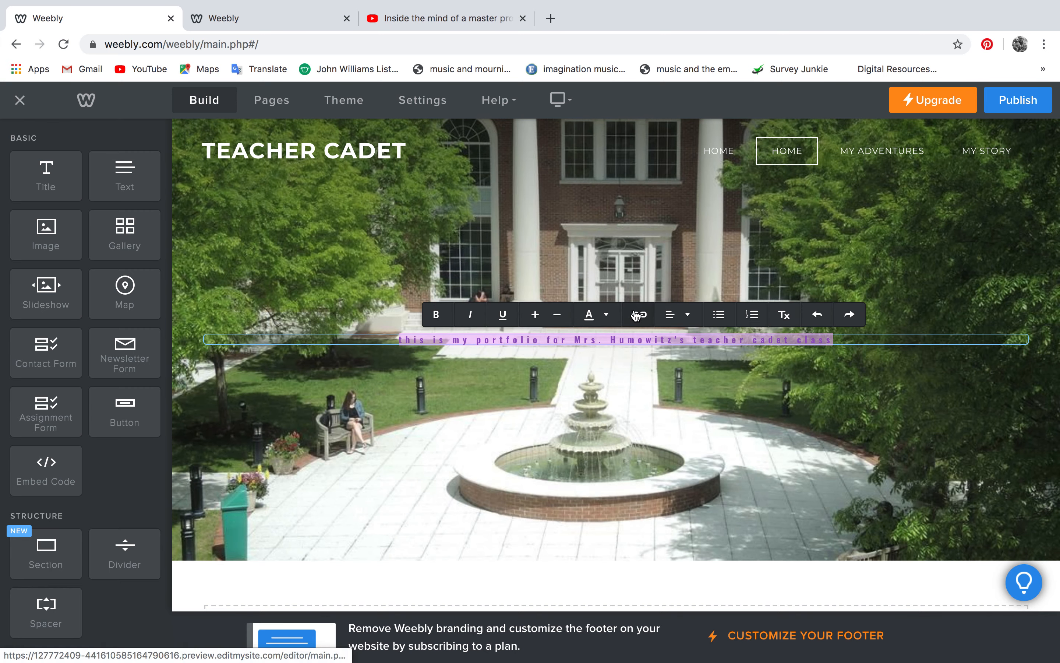
pyautogui.click(671, 314)
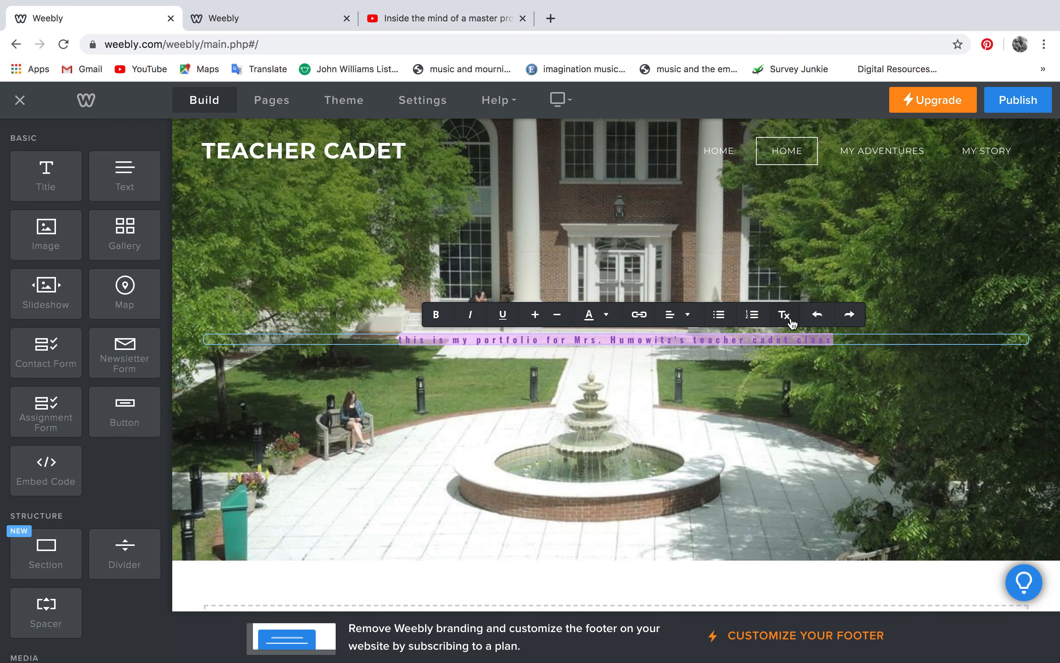
pyautogui.click(789, 320)
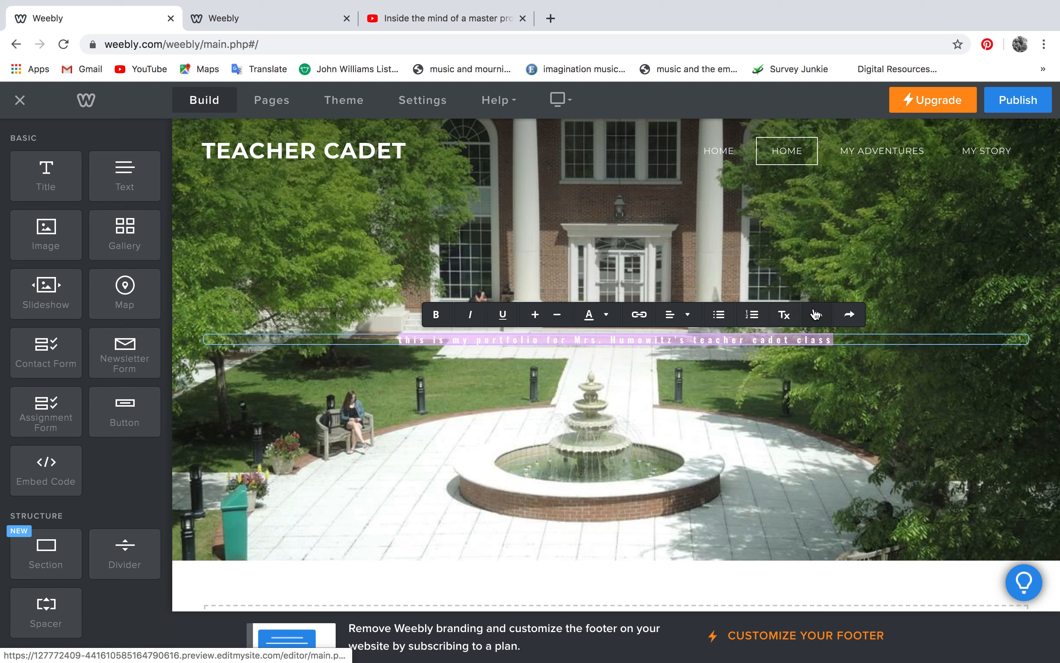
pyautogui.click(681, 315)
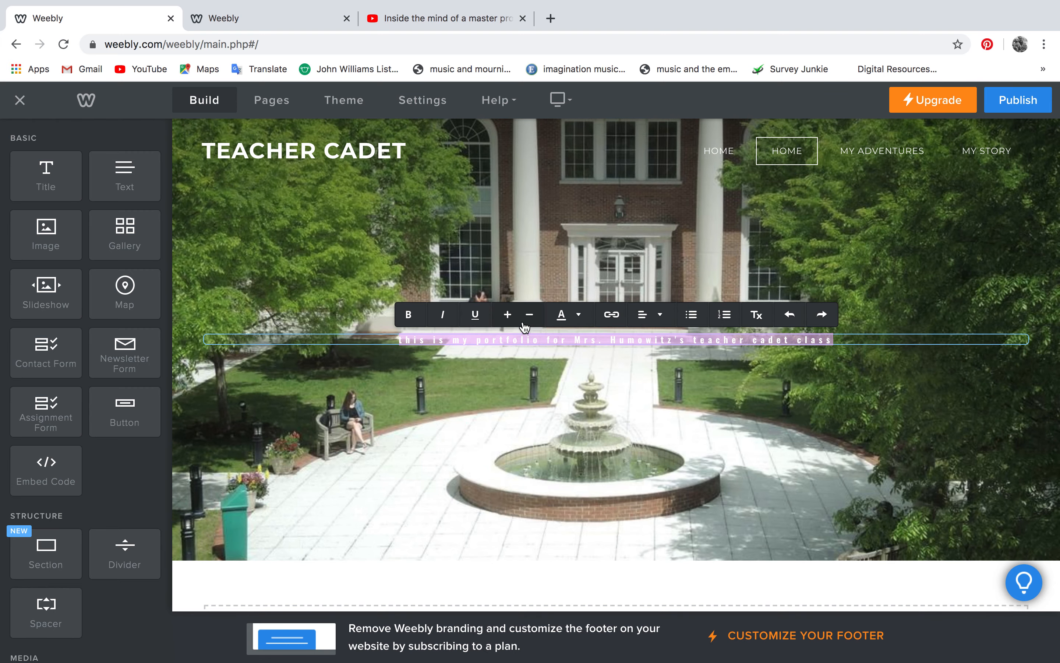
# Step: Enlarge the font of the selected portfolio sentence in the header by several increments
pyautogui.click(514, 320)
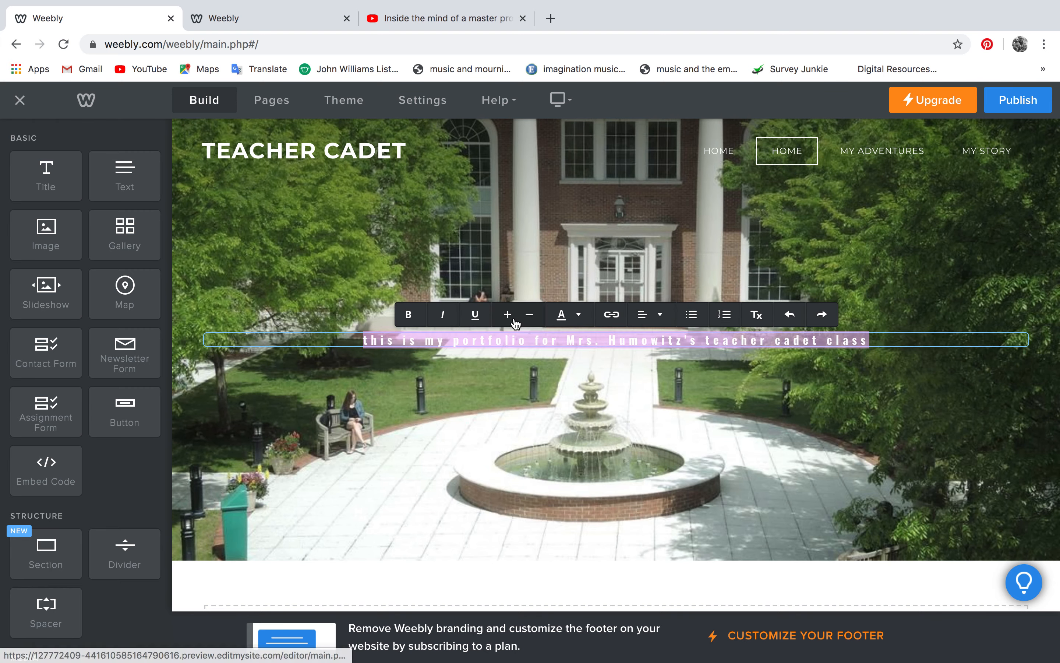
pyautogui.click(515, 323)
pyautogui.click(631, 416)
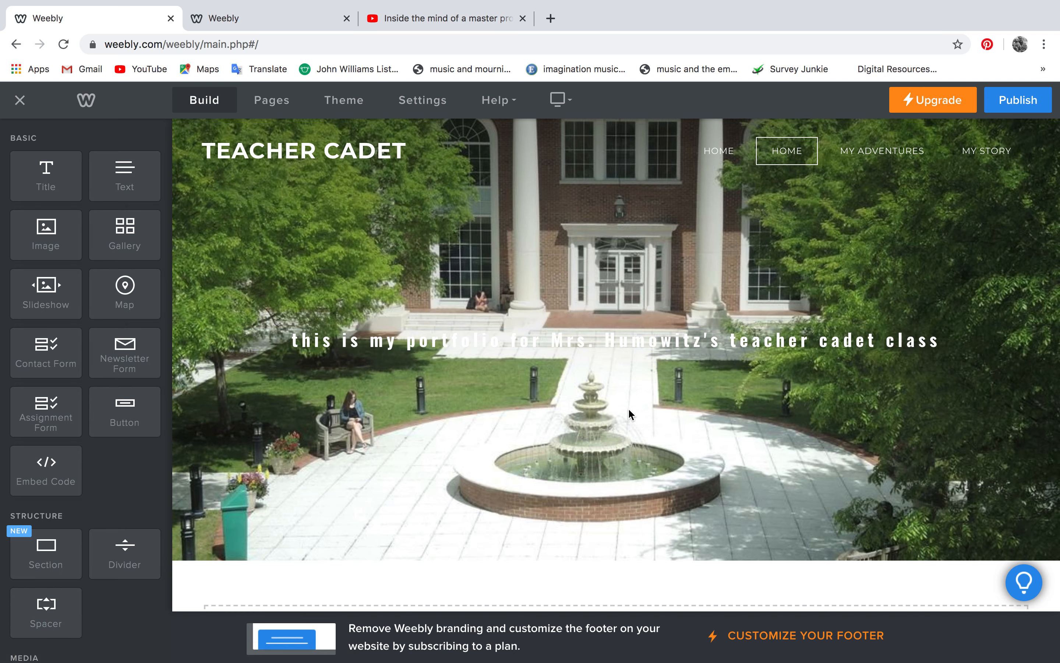
# Step: Colour the whole portfolio sentence in the header dark blue
pyautogui.click(823, 339)
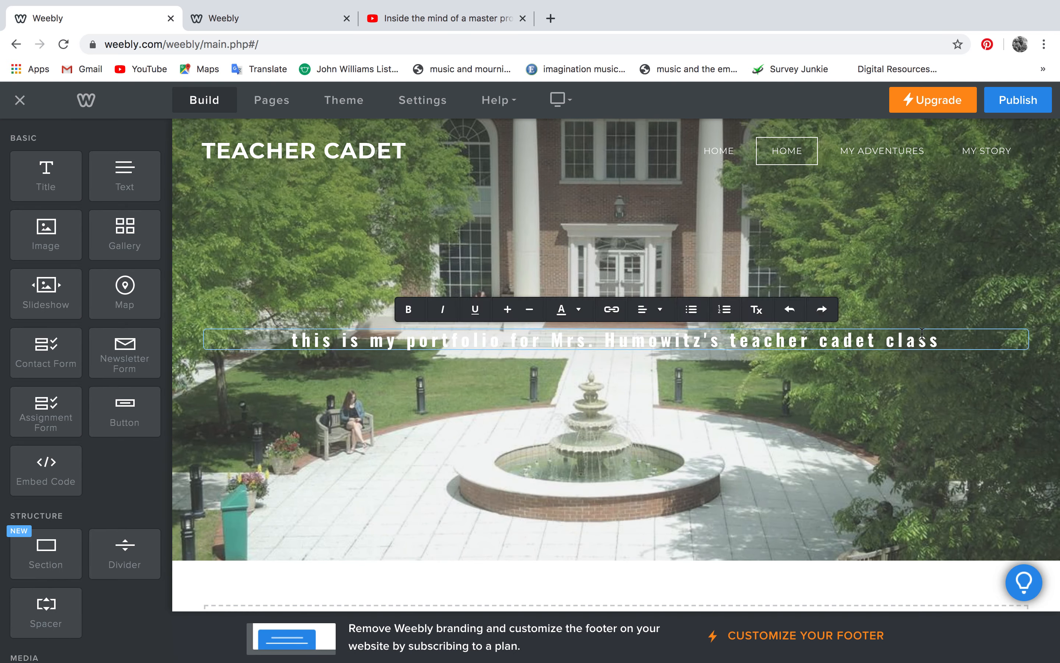
pyautogui.moveTo(926, 333); pyautogui.dragTo(288, 329)
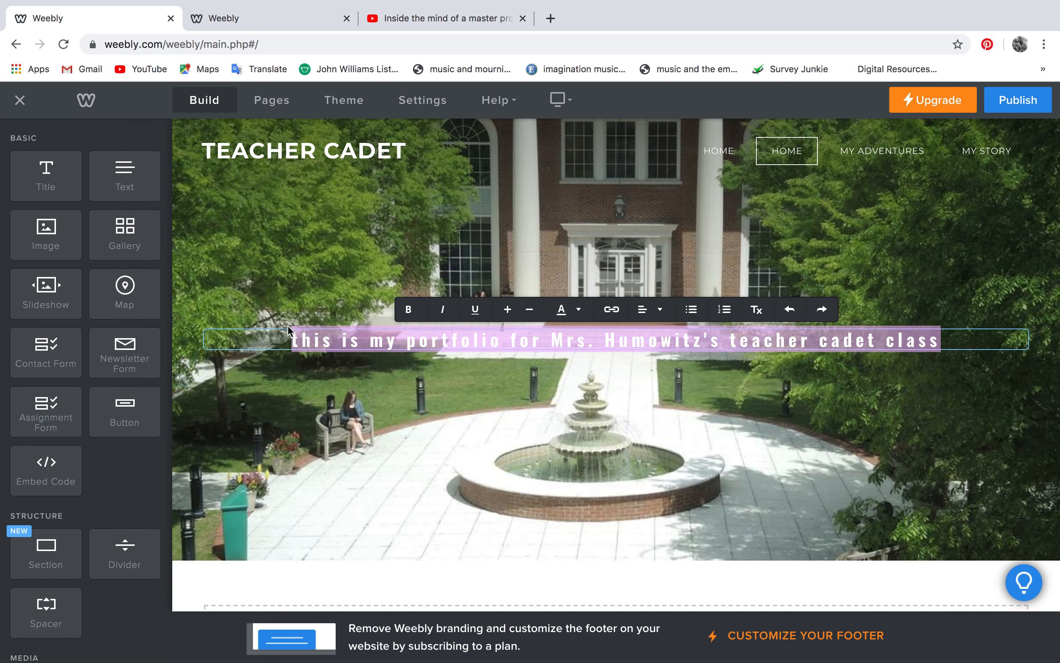
pyautogui.click(579, 309)
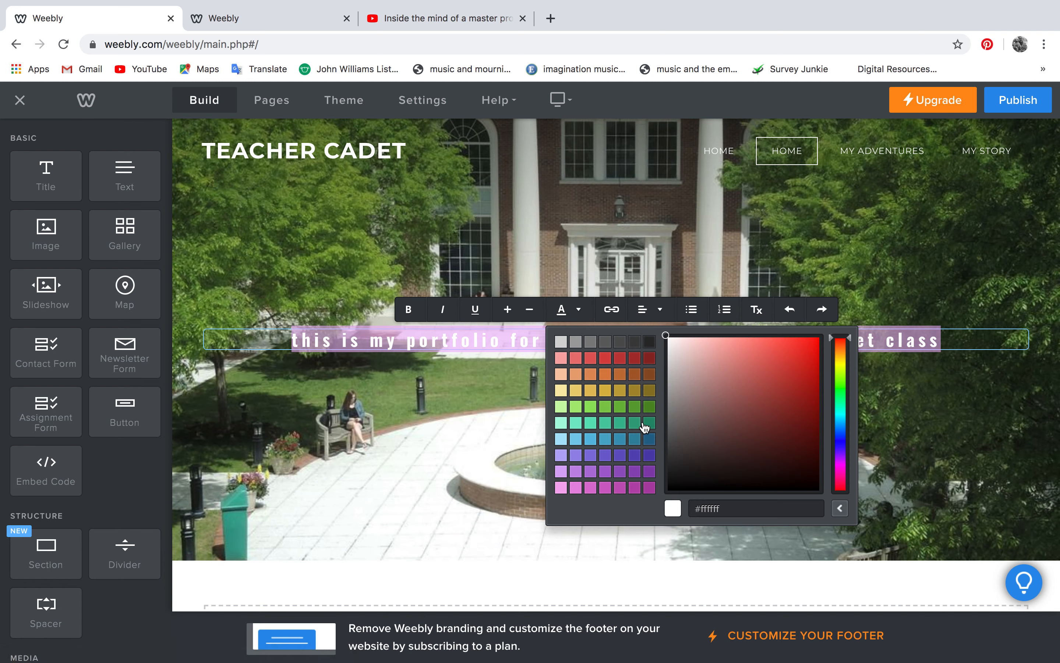
pyautogui.click(651, 441)
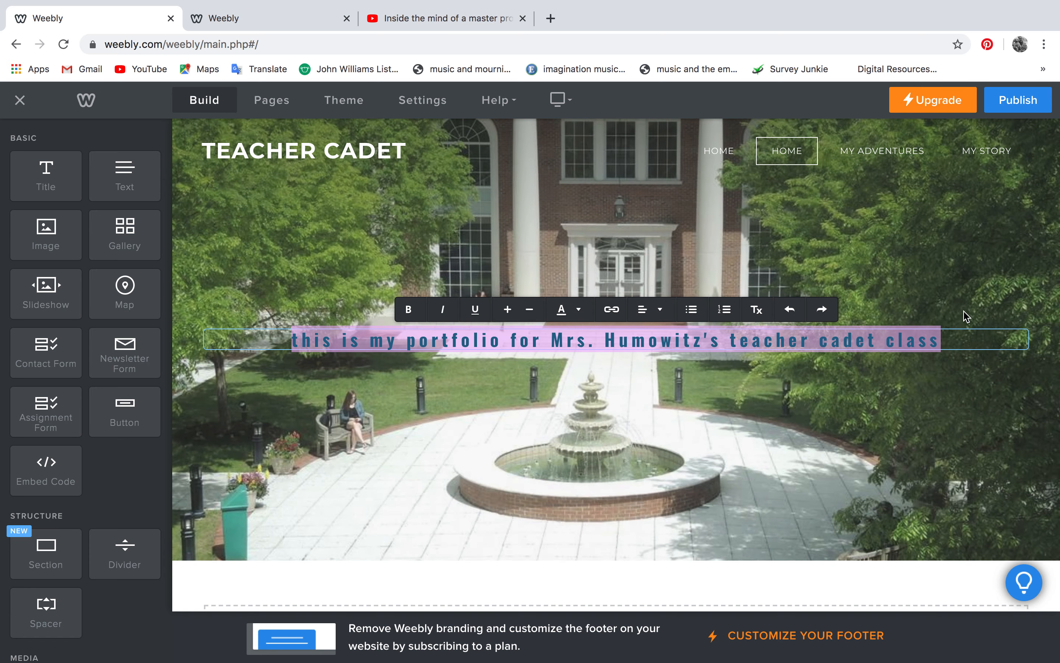
pyautogui.click(962, 301)
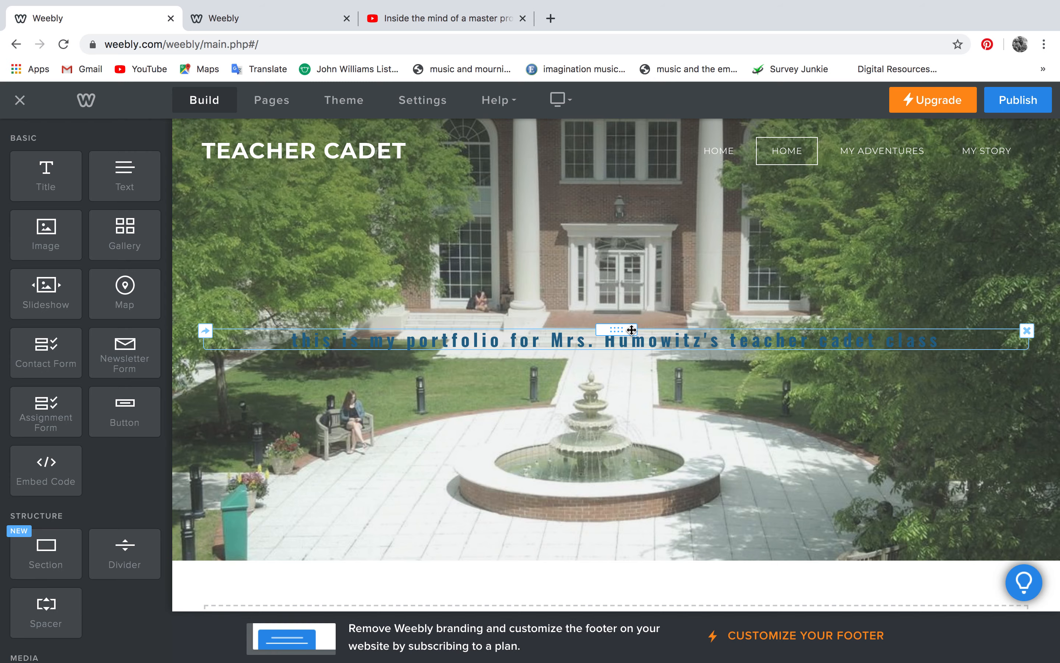
pyautogui.moveTo(631, 329); pyautogui.dragTo(575, 298)
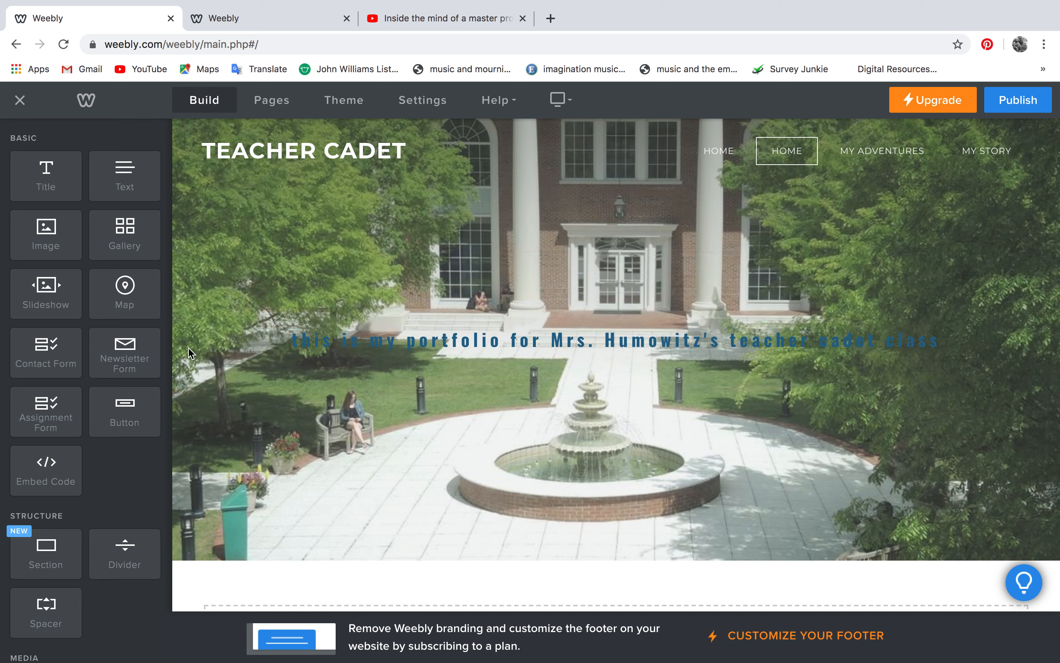
pyautogui.click(205, 333)
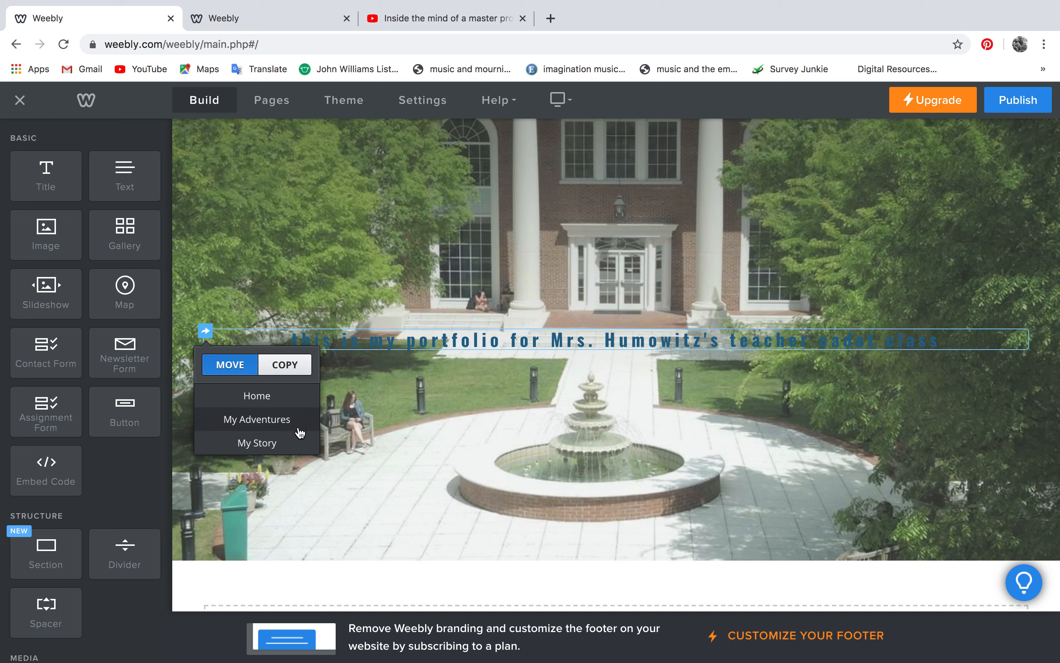
pyautogui.click(391, 395)
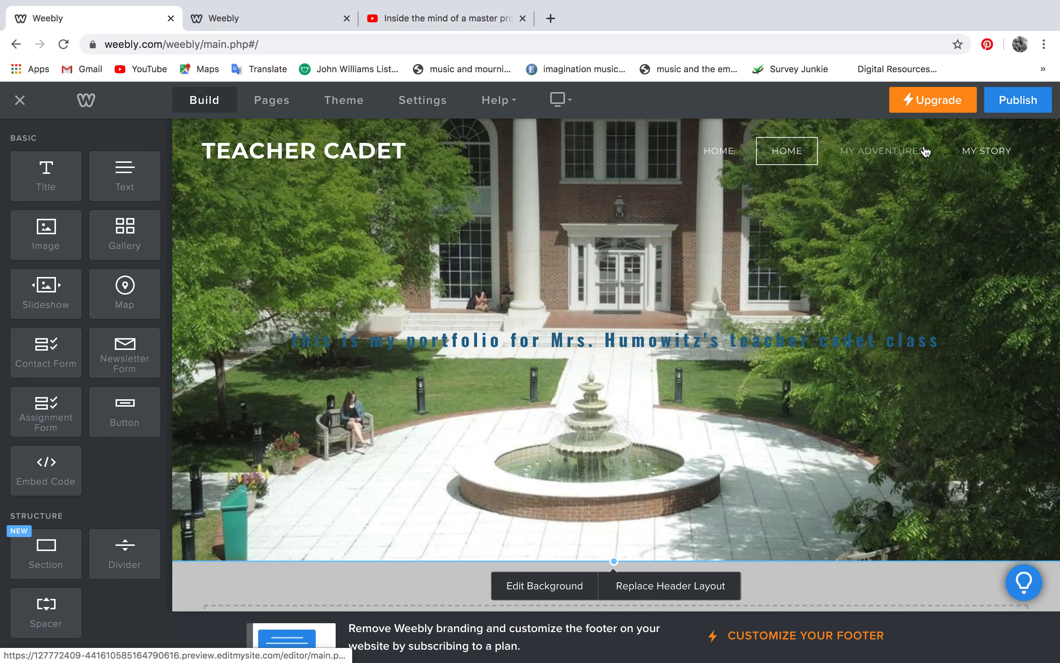
# Step: Rename the "My Adventures" page to "Daily Journals"
pyautogui.click(884, 151)
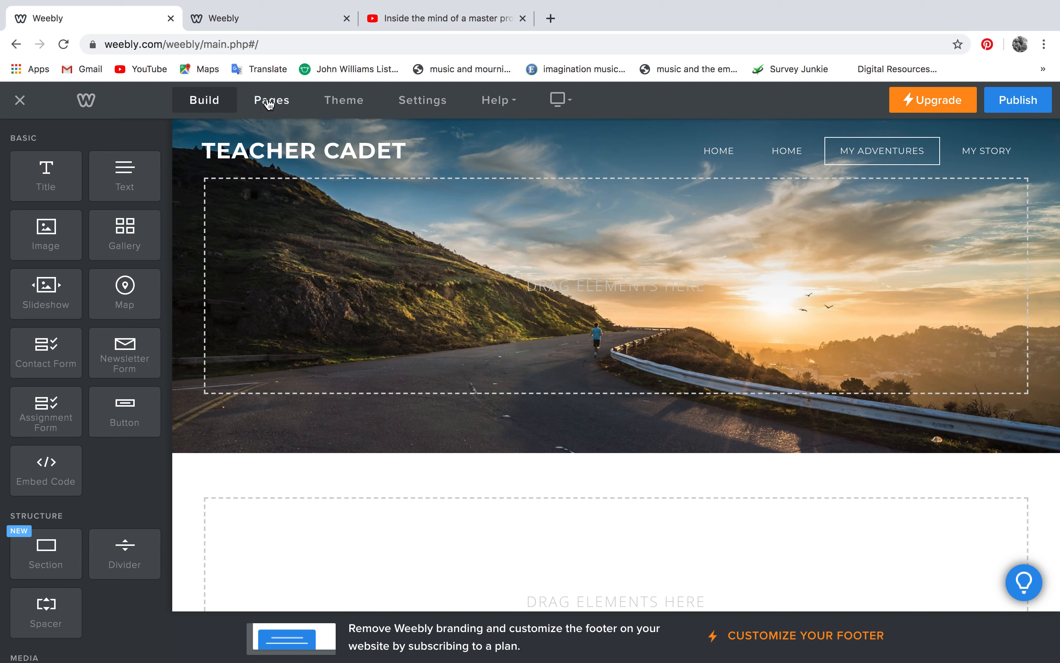
pyautogui.click(269, 103)
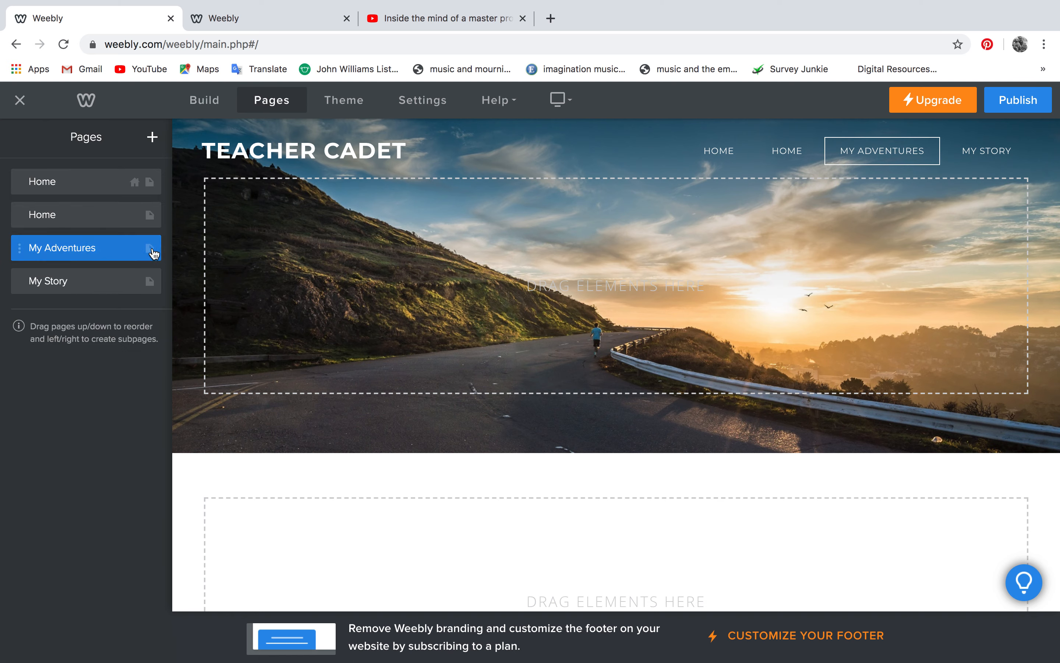
pyautogui.click(104, 249)
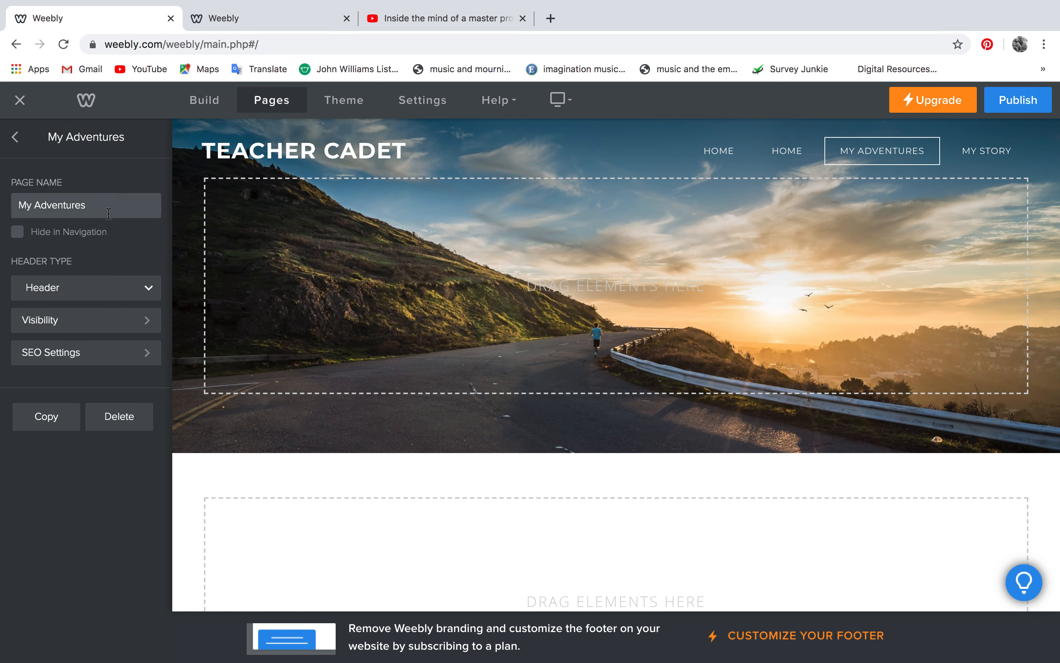
pyautogui.moveTo(108, 211); pyautogui.dragTo(29, 211)
pyautogui.press('BackSpace')
pyautogui.press('BackSpace')
pyautogui.press('BackSpace')
pyautogui.click(15, 145)
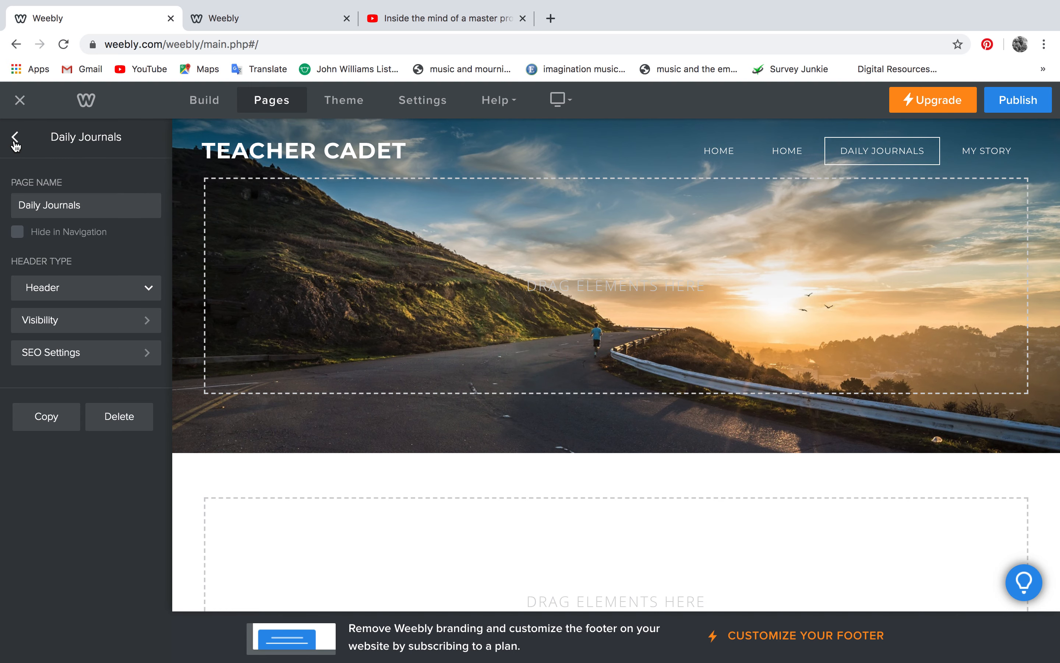
pyautogui.click(16, 144)
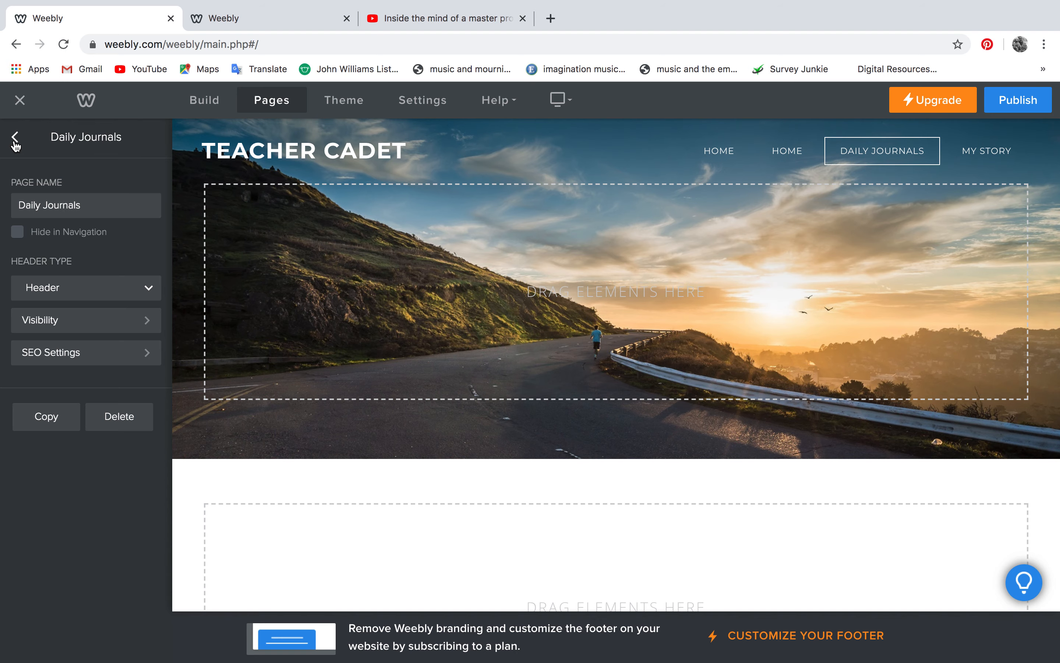
# Step: Add a standard page named "Week 1" and nest it as a subpage under Daily Journals
pyautogui.click(152, 137)
pyautogui.click(112, 187)
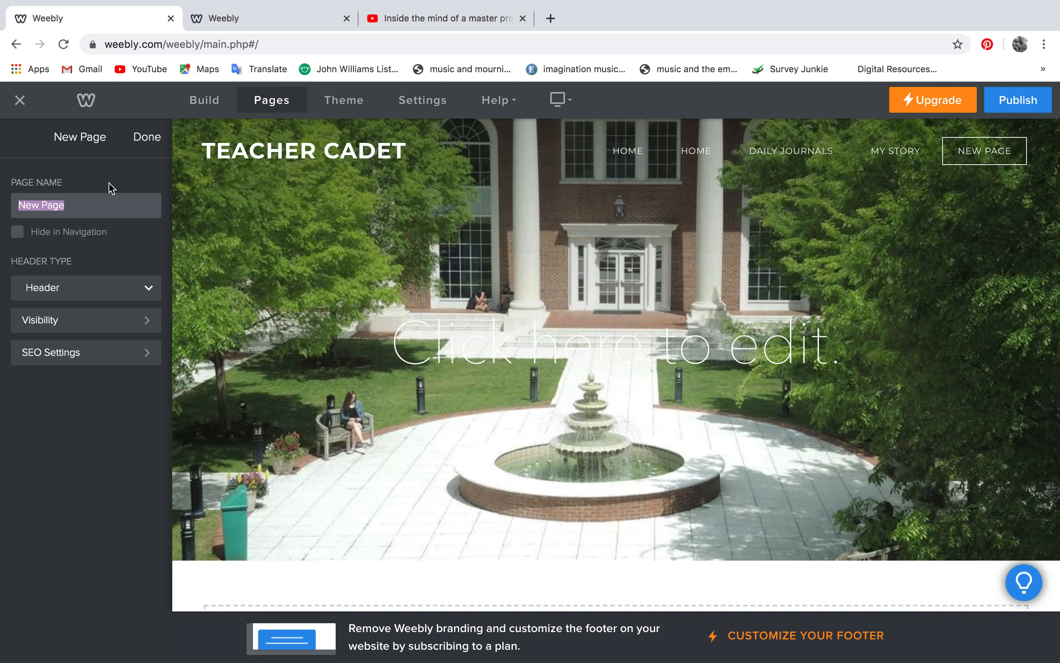
pyautogui.write('Week 1')
pyautogui.click(158, 139)
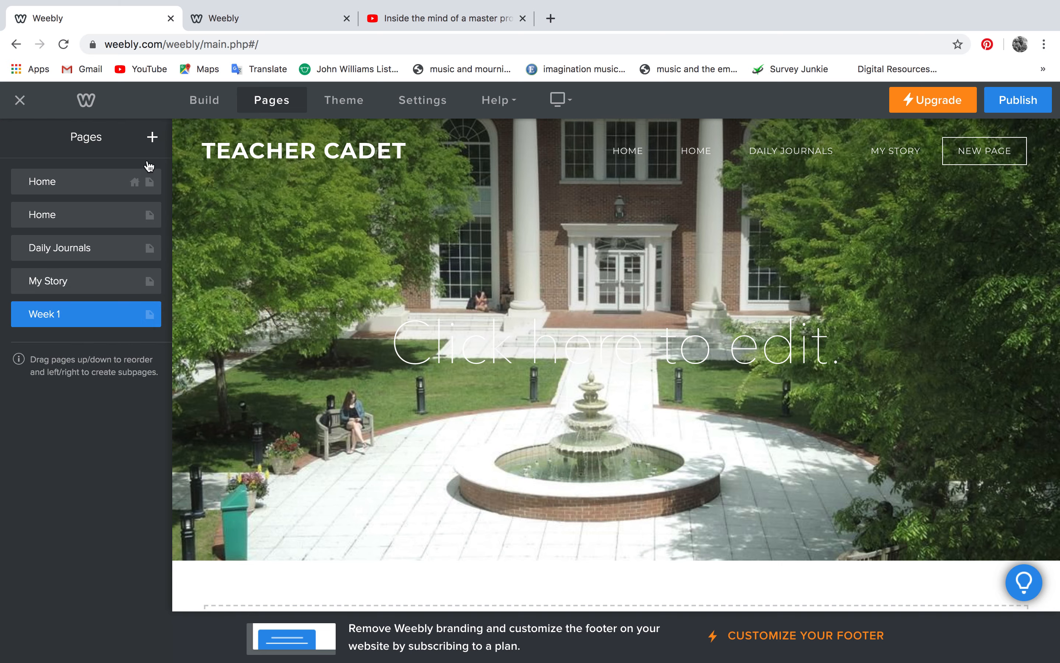
pyautogui.moveTo(71, 326); pyautogui.dragTo(73, 289)
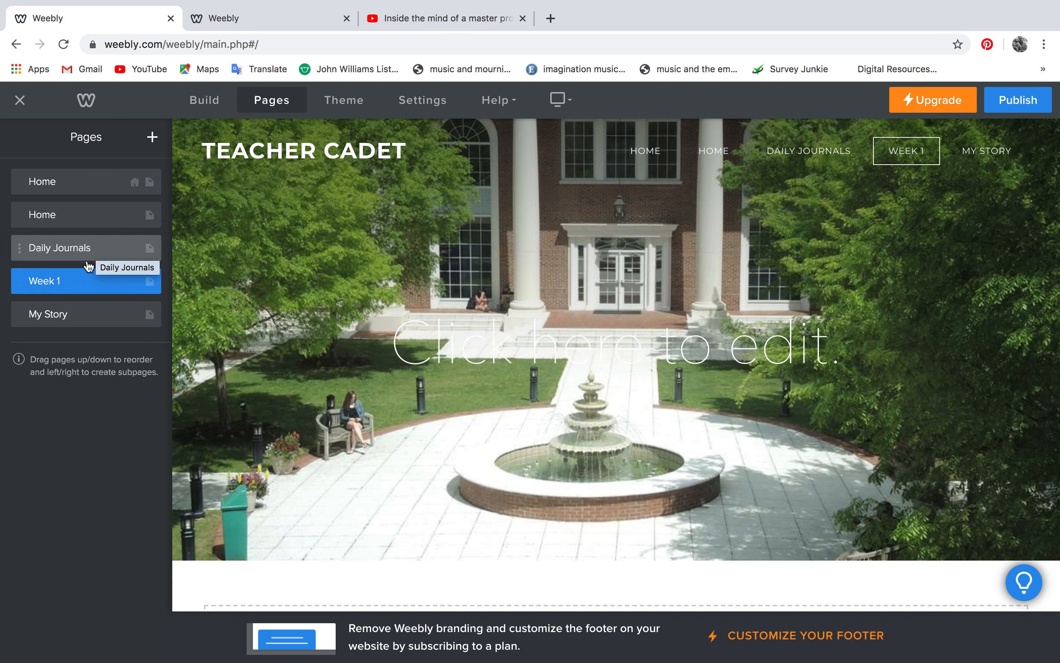
pyautogui.moveTo(39, 290); pyautogui.dragTo(52, 291)
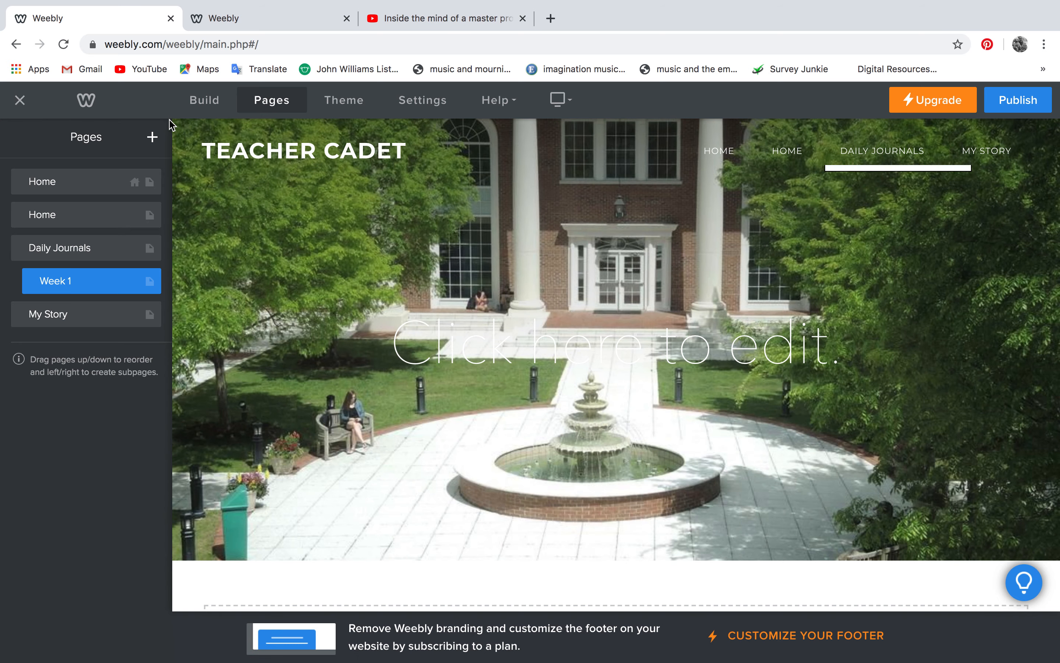
# Step: Add a standard page named "Week 2" and nest it under Daily Journals, directly below Week 1
pyautogui.click(152, 136)
pyautogui.click(112, 186)
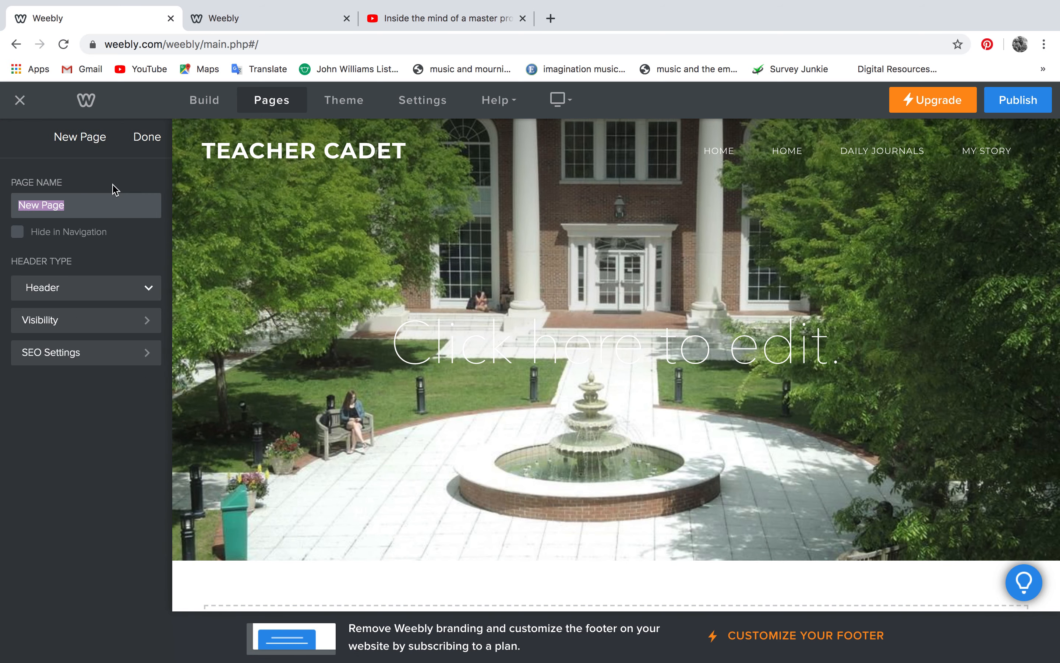
pyautogui.write('Week 2')
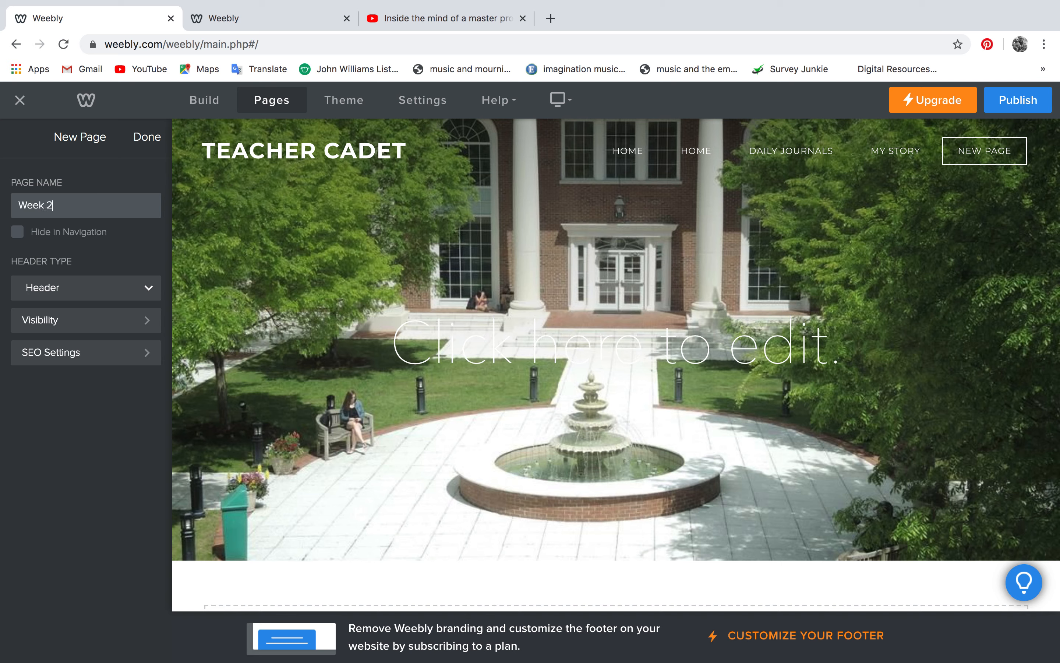
pyautogui.click(137, 136)
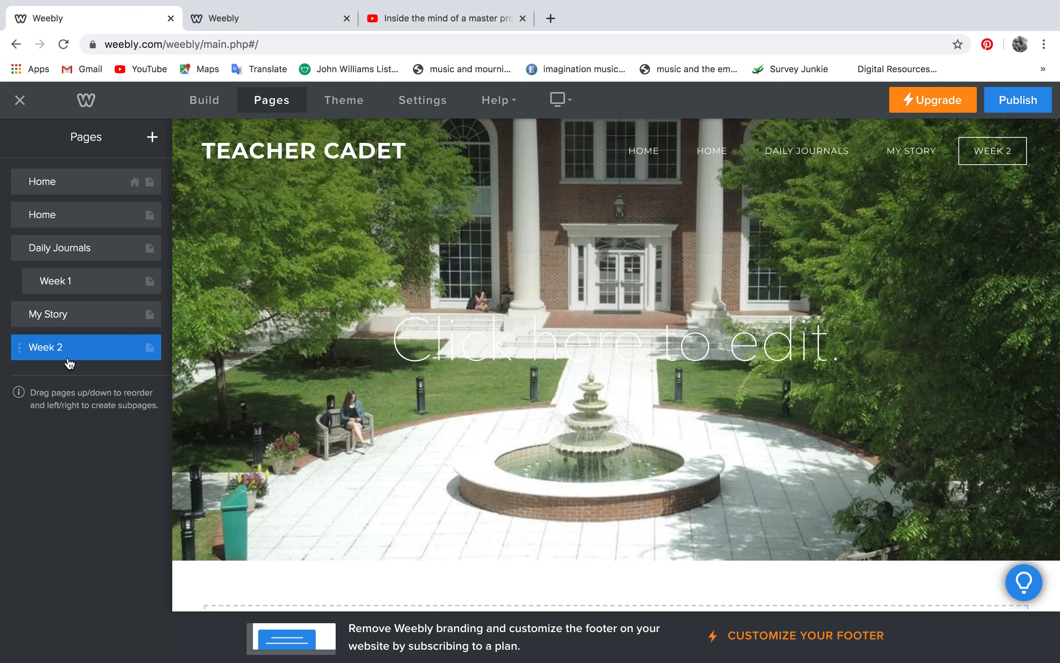
pyautogui.moveTo(71, 362); pyautogui.dragTo(83, 313)
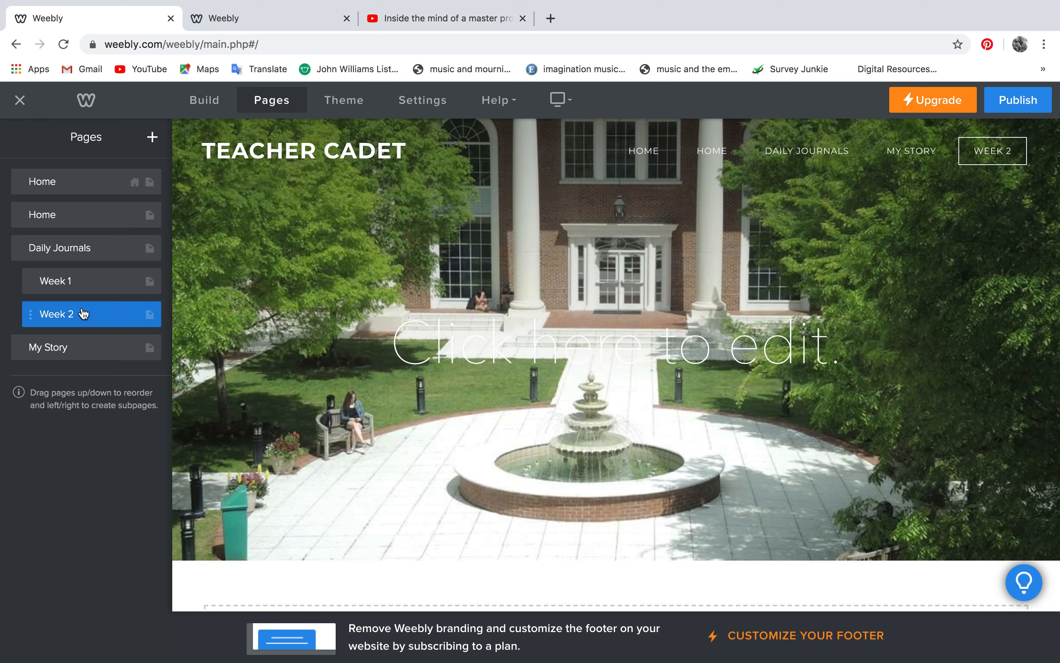
pyautogui.moveTo(881, 151)
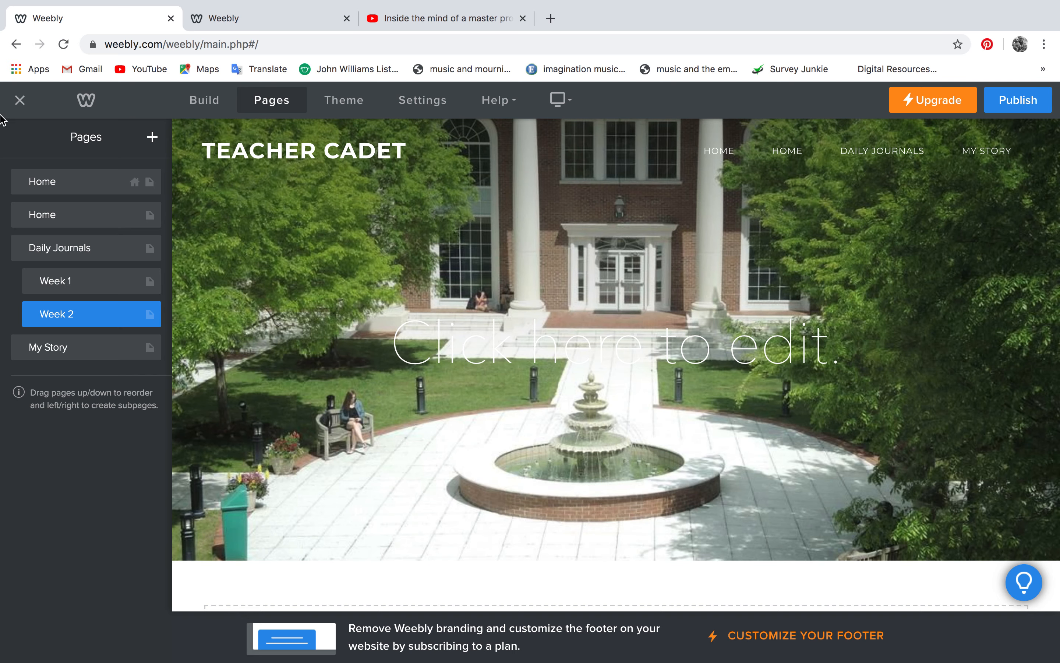
# Step: Insert a Scribd Document element beside the header text on the Week 2 page and upload "01 TMH RESUME. copy" into it
pyautogui.click(222, 107)
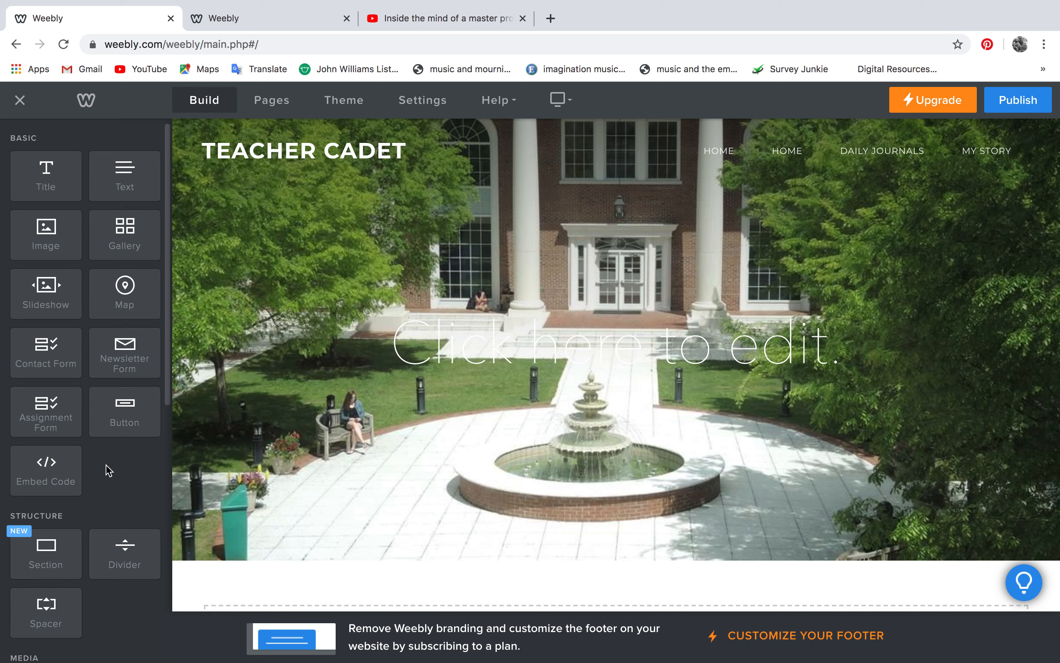
pyautogui.scroll(-9, 115, 481)
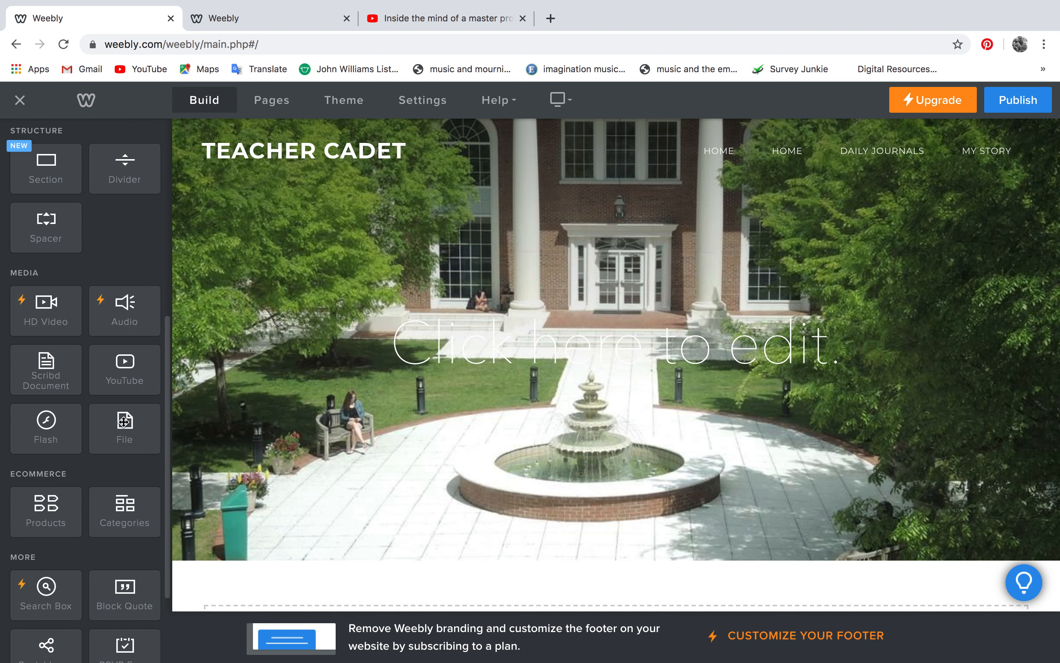
pyautogui.moveTo(54, 371); pyautogui.dragTo(521, 345)
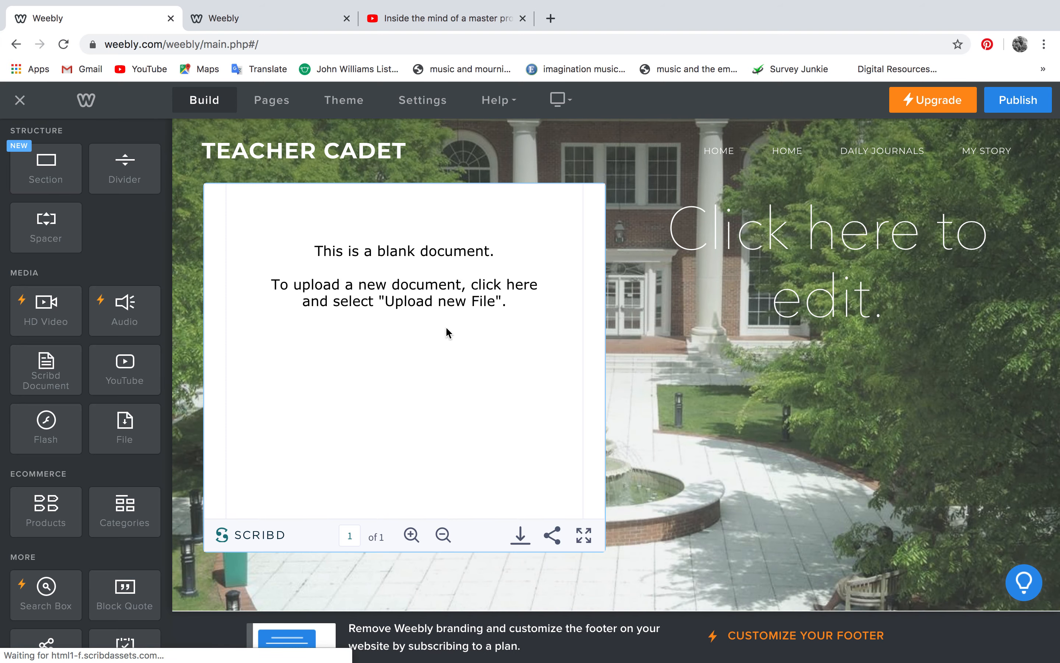
pyautogui.click(445, 326)
pyautogui.click(451, 232)
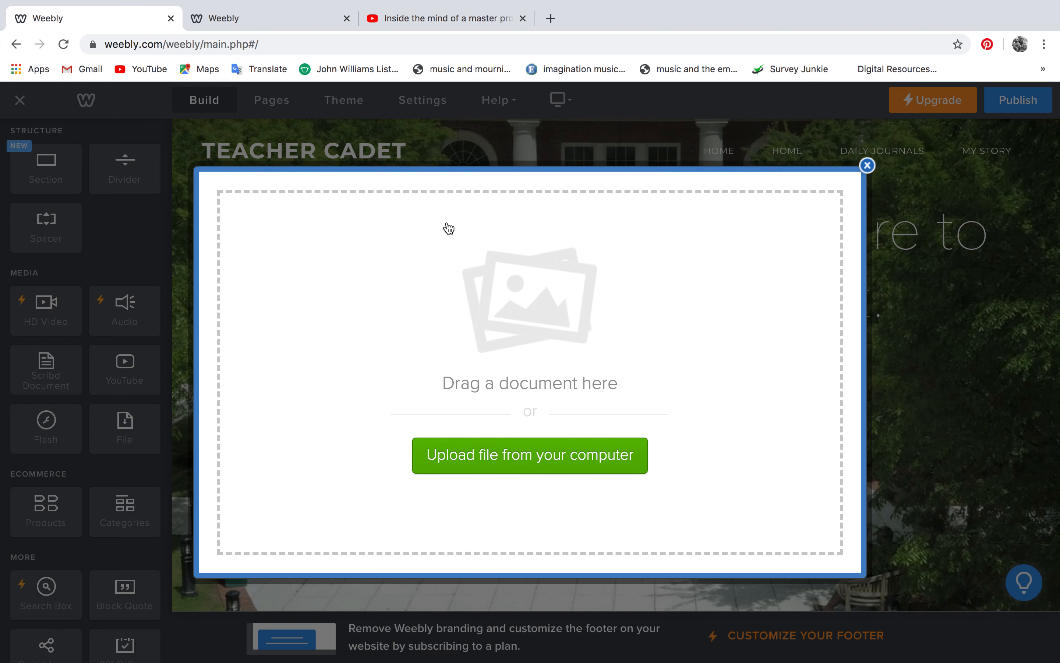
pyautogui.click(509, 456)
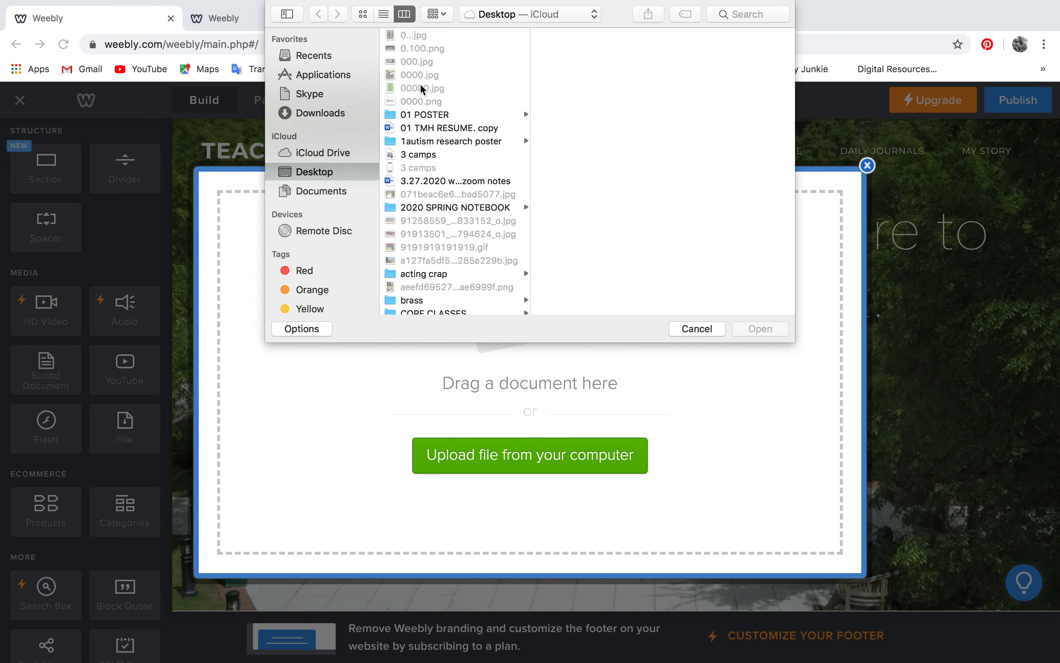
pyautogui.click(470, 128)
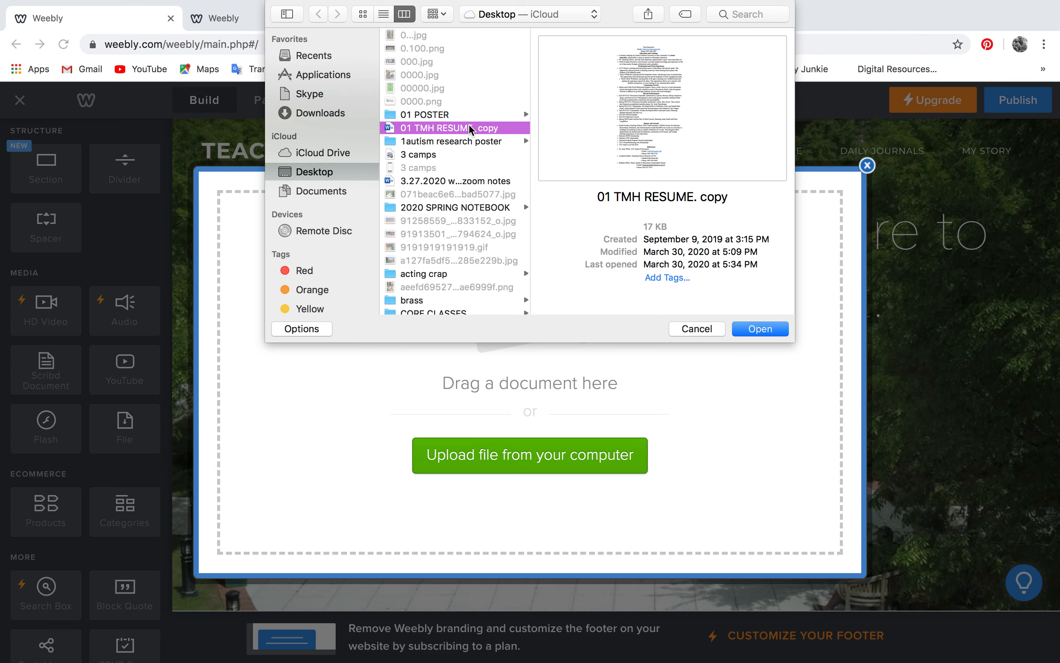
pyautogui.click(769, 329)
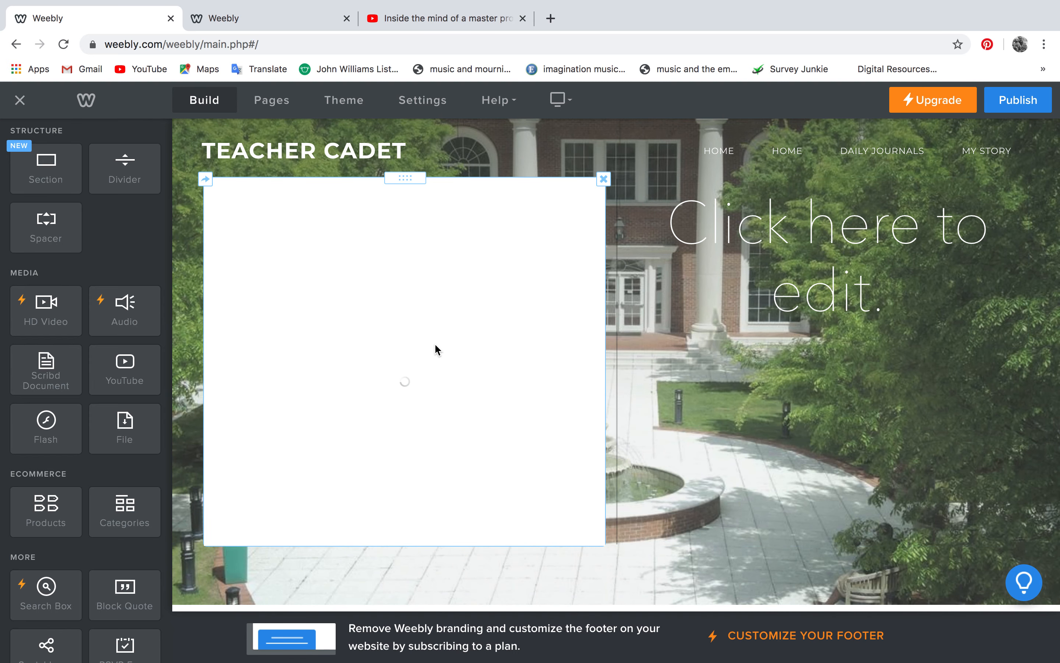
# Step: Replace the header placeholder text beside the document with "Hey! This is my resume!"
pyautogui.click(770, 285)
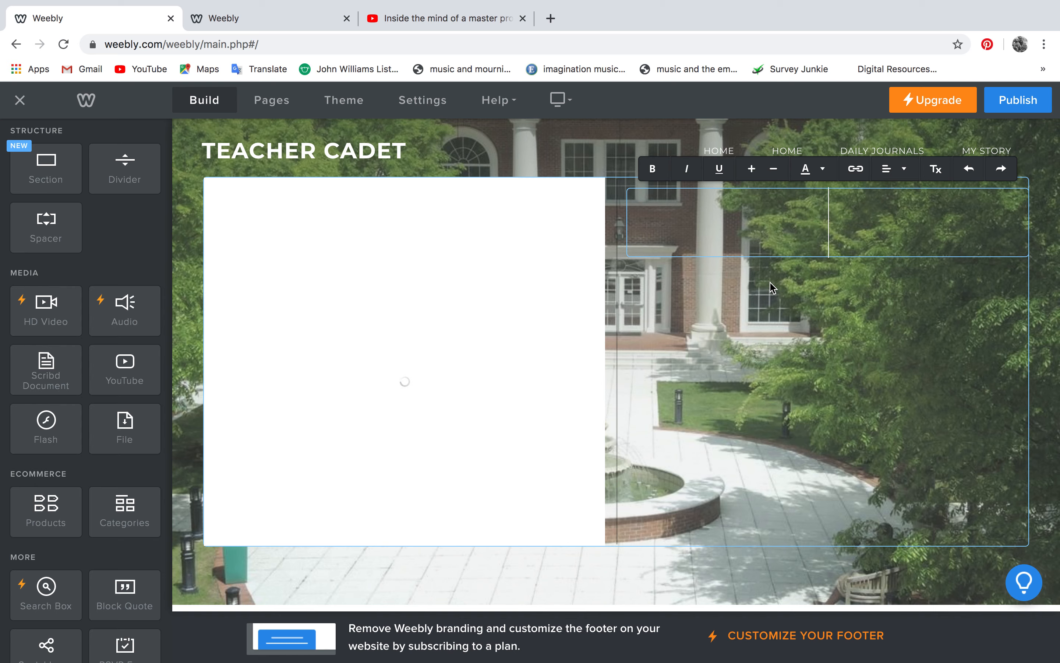
pyautogui.write('Hey')
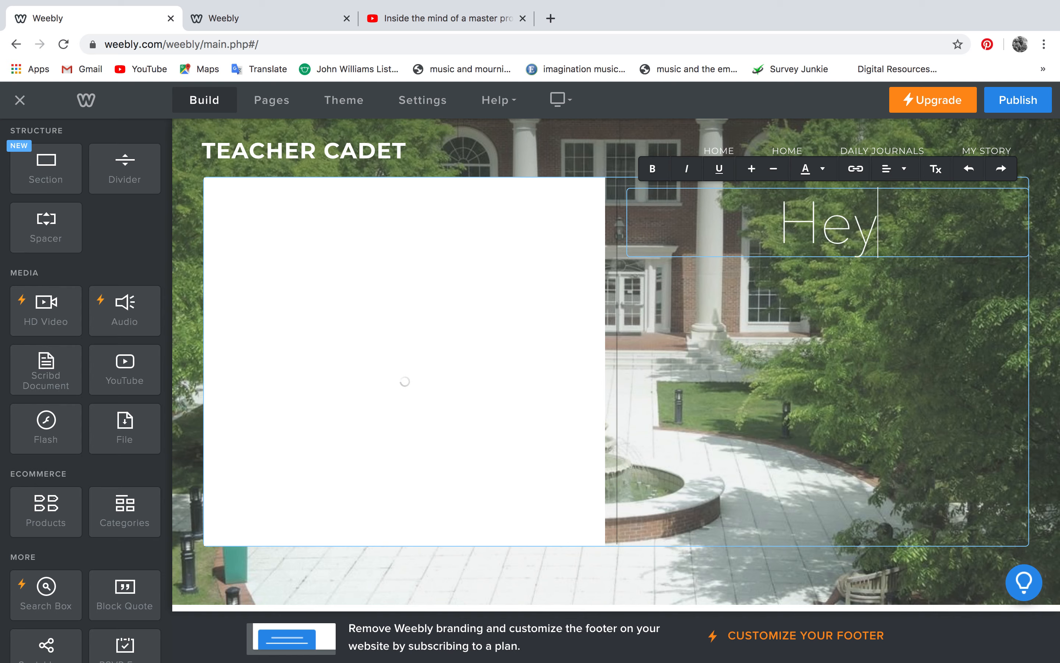
pyautogui.write('! this')
pyautogui.press('BackSpace')
pyautogui.press('BackSpace')
pyautogui.press('BackSpace')
pyautogui.press('BackSpace')
pyautogui.write('This is ')
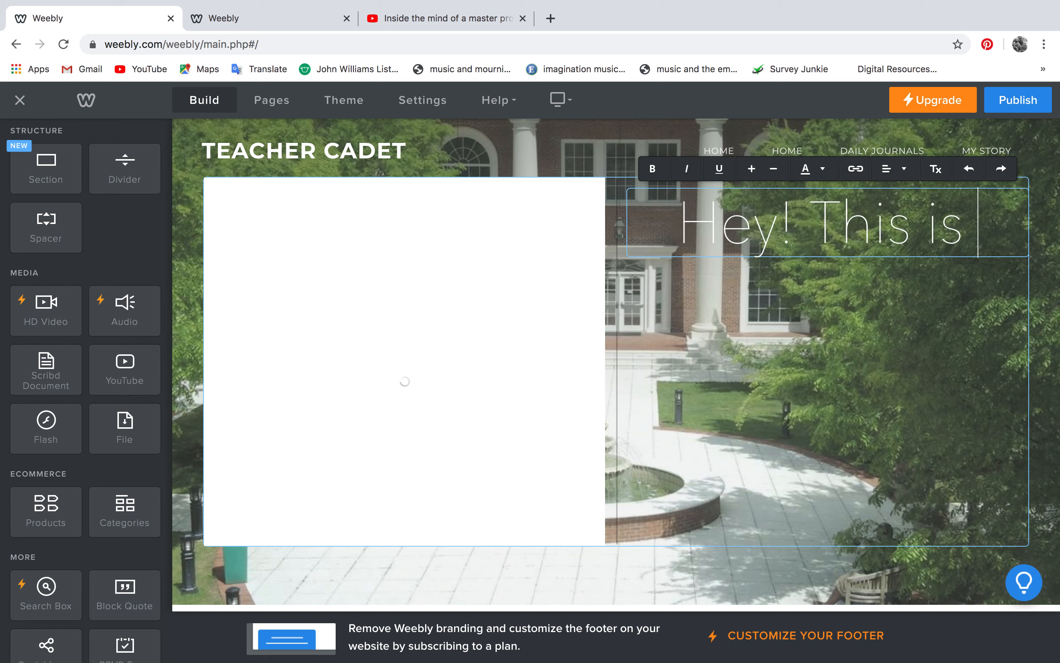
pyautogui.write('my resume!')
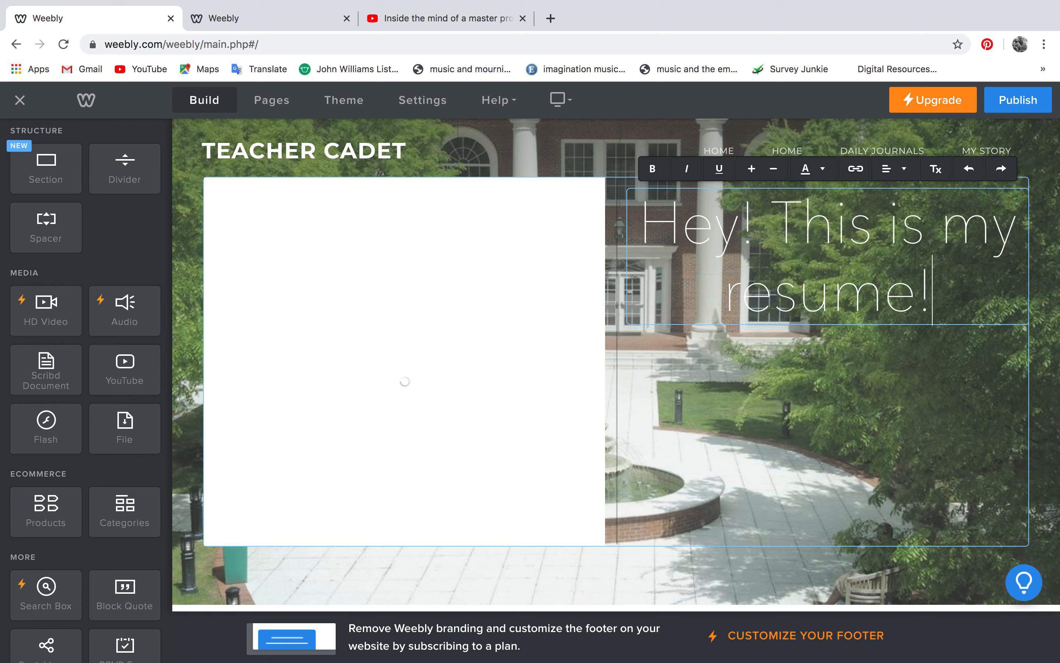
pyautogui.click(450, 347)
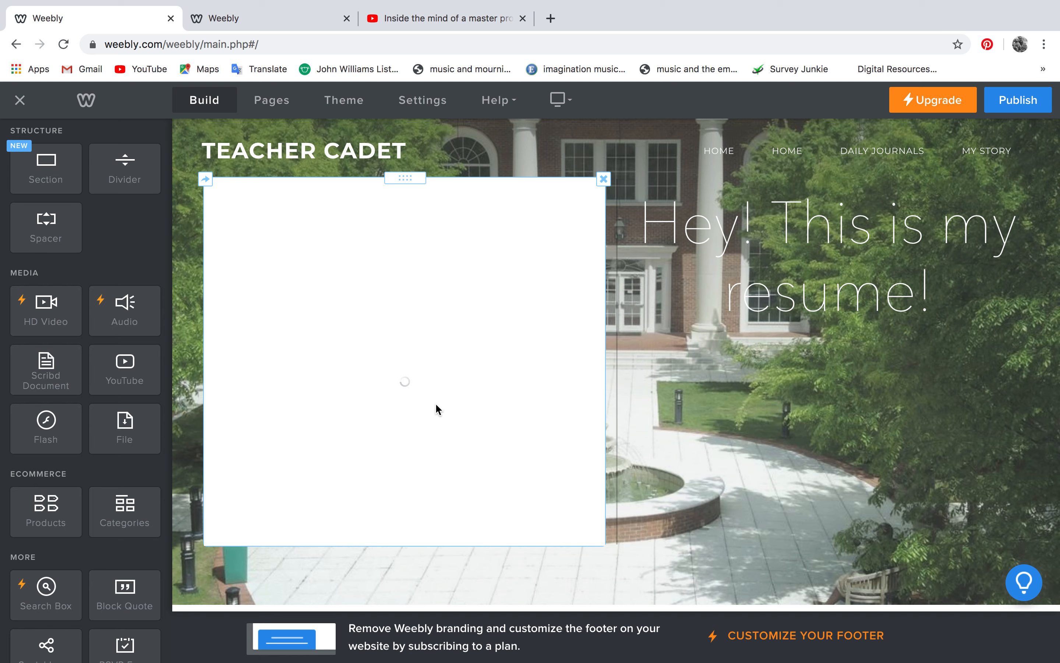
# Step: Make the whole "Hey! This is my resume!" header text bold and colour it purple
pyautogui.click(938, 294)
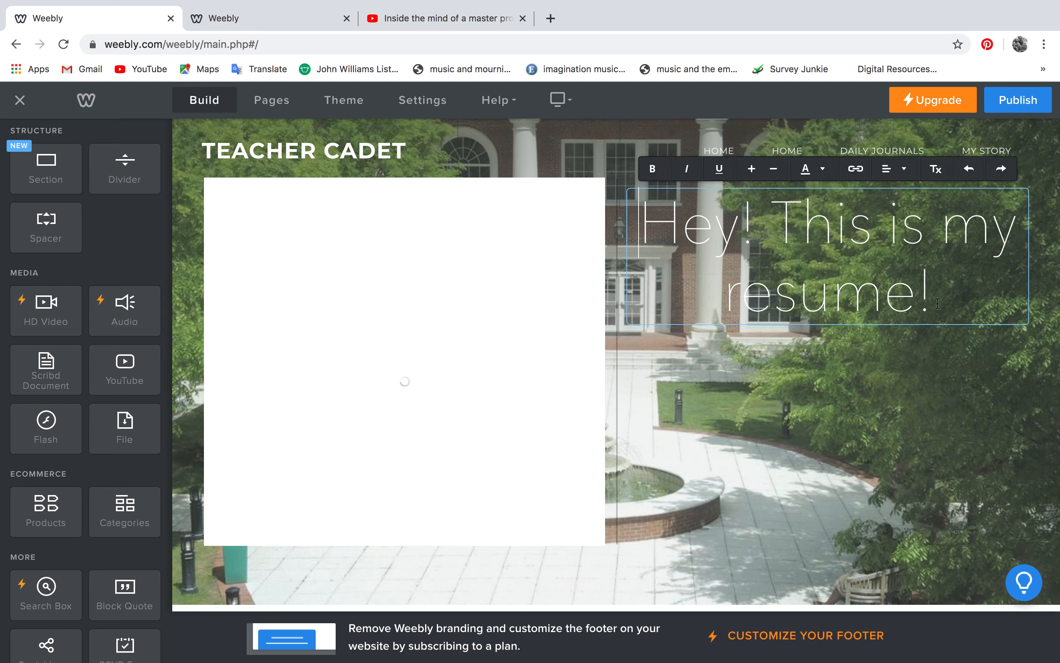
pyautogui.moveTo(937, 294); pyautogui.dragTo(649, 216)
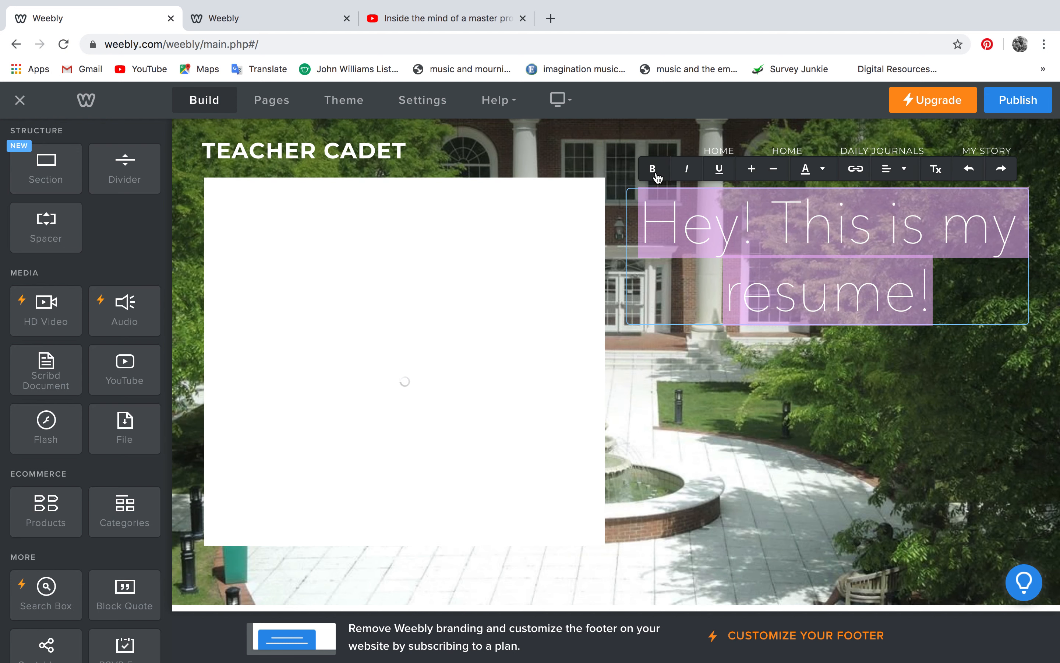
pyautogui.click(657, 175)
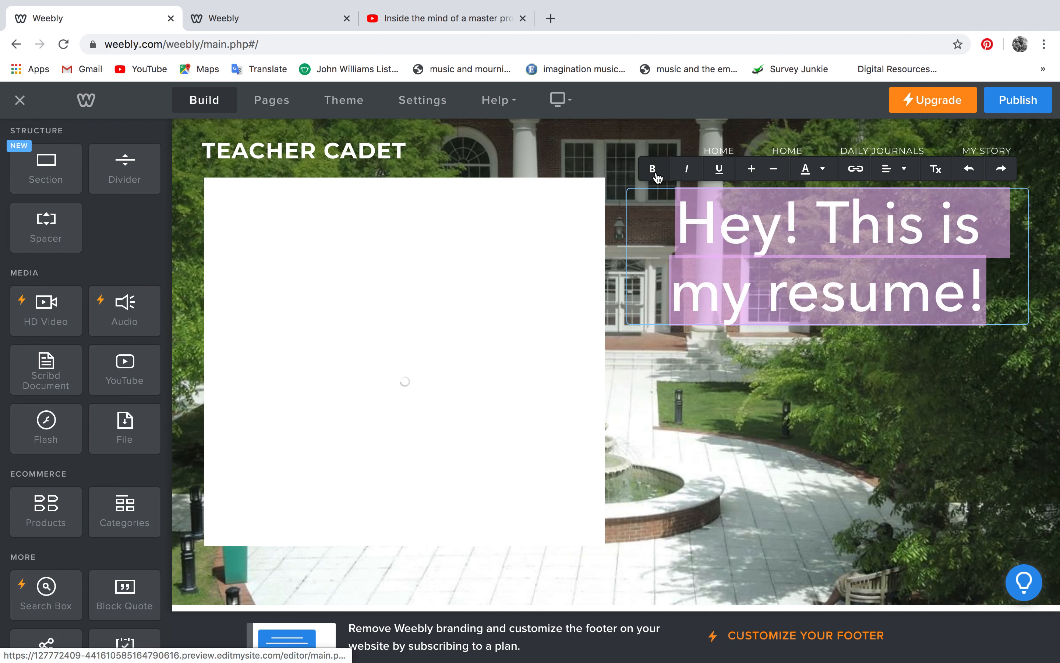
pyautogui.click(823, 170)
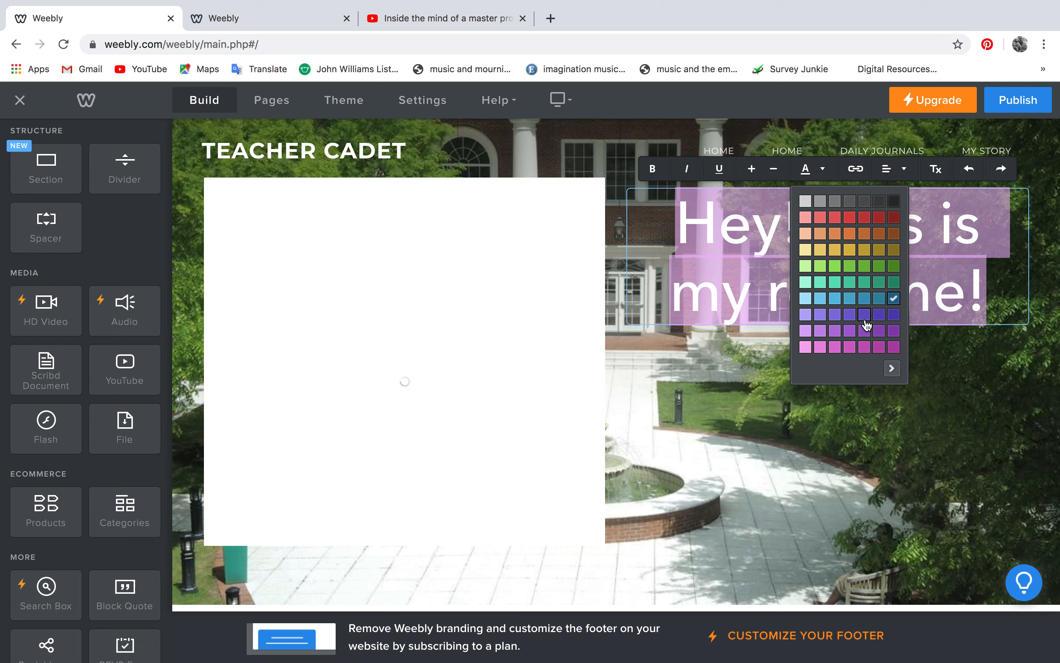
pyautogui.click(865, 316)
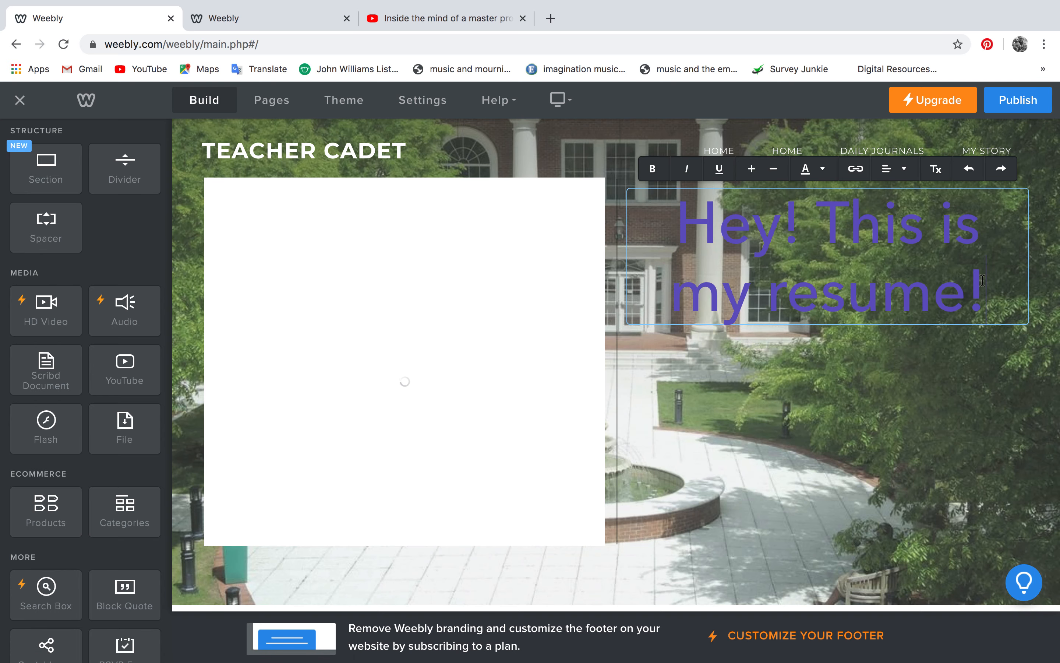
pyautogui.click(933, 377)
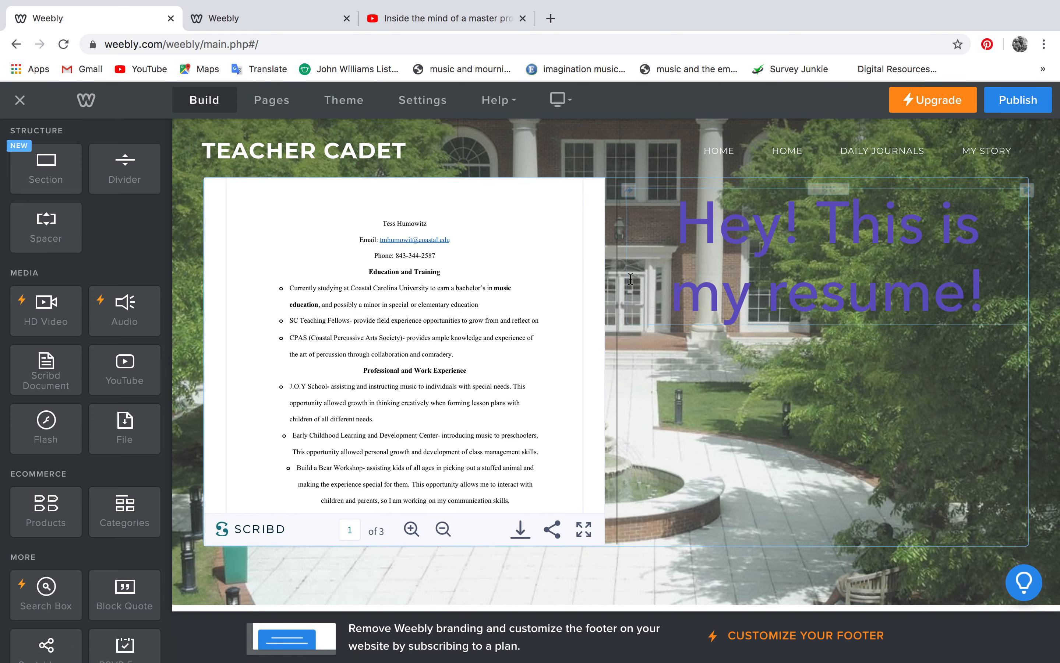
# Step: Examine the embedded resume document in the header and its Scribd upload and height options
pyautogui.scroll(-2, 513, 275)
pyautogui.scroll(2, 514, 275)
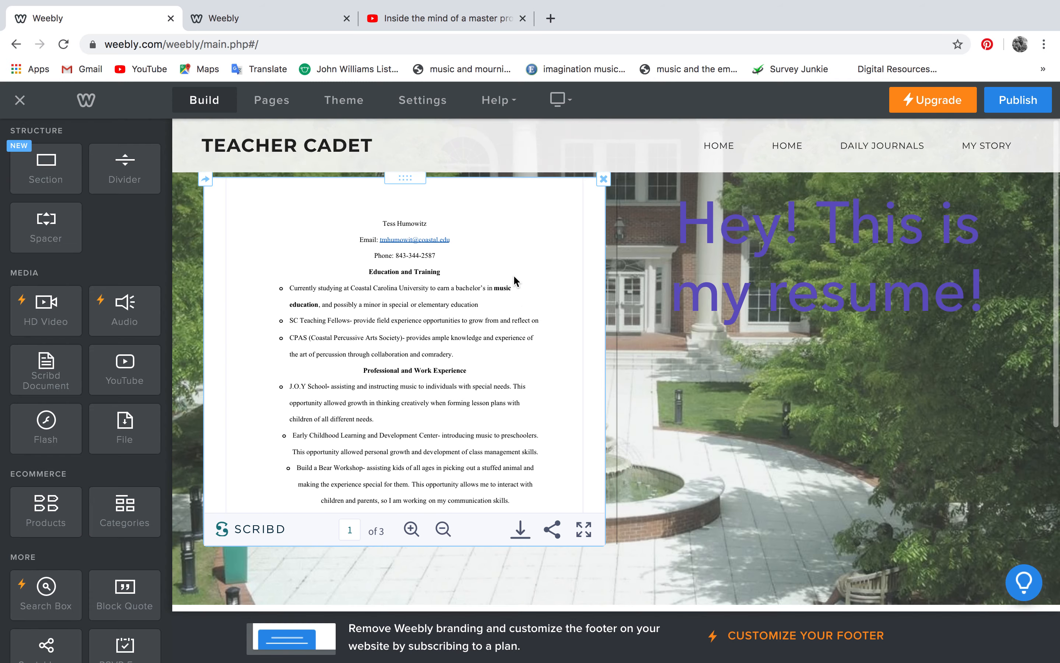
pyautogui.click(500, 447)
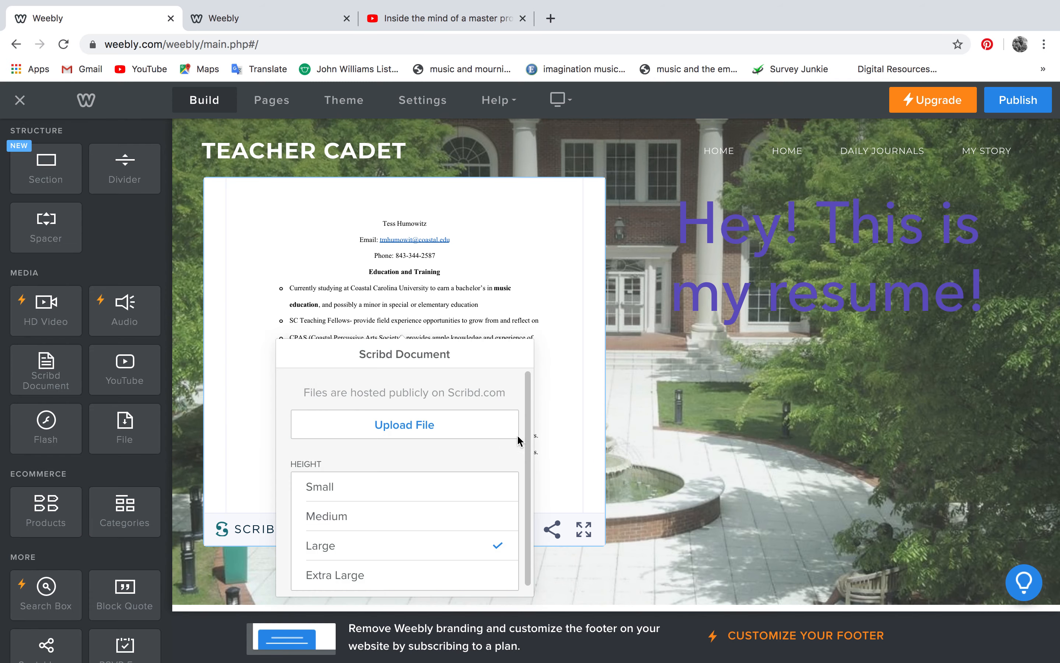
pyautogui.click(581, 329)
pyautogui.scroll(-1, 467, 288)
pyautogui.scroll(1, 467, 288)
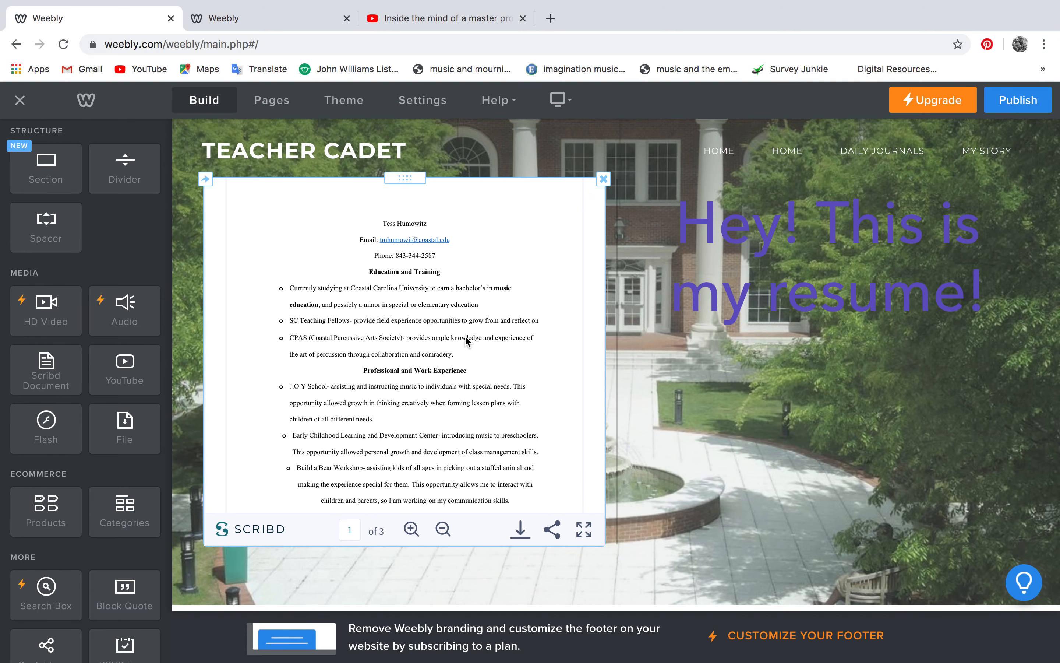
pyautogui.scroll(-1, 465, 338)
pyautogui.scroll(1, 464, 338)
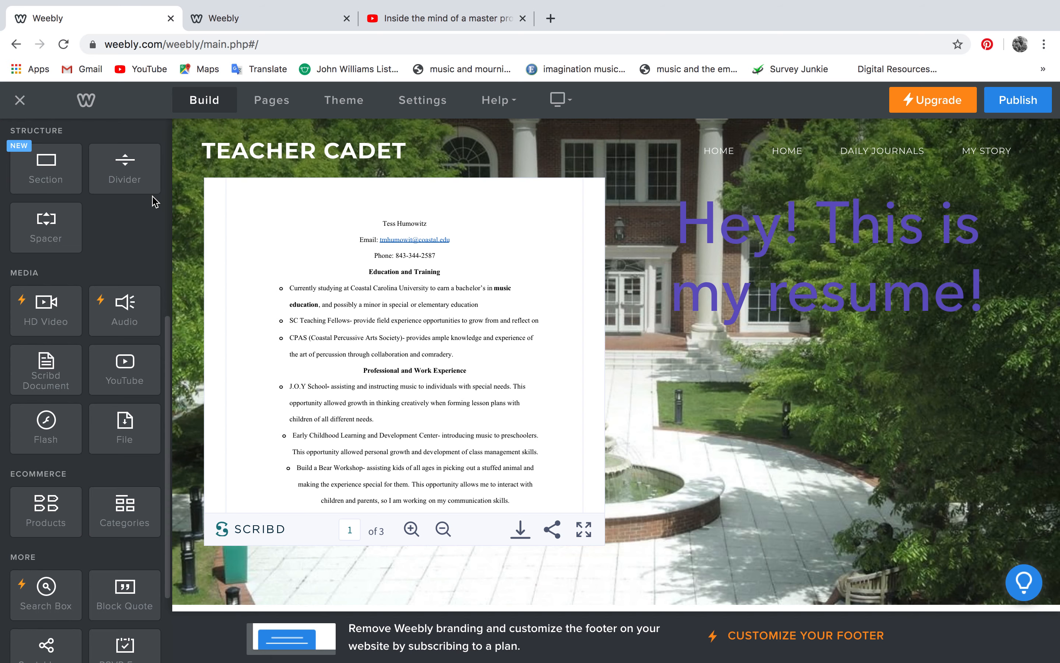
pyautogui.scroll(8, 139, 252)
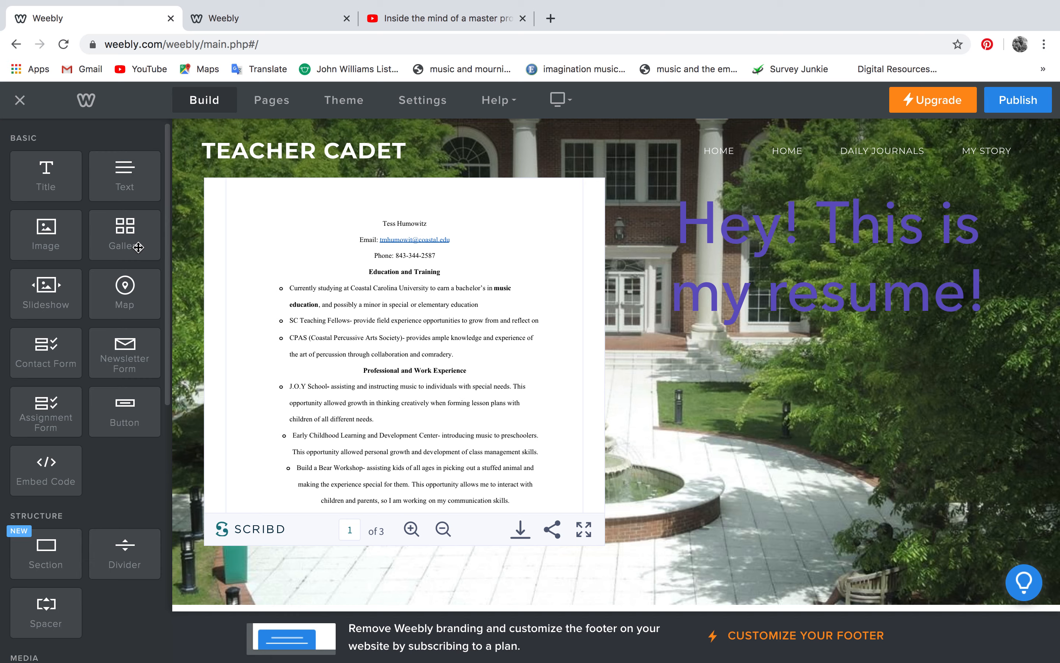
pyautogui.click(271, 100)
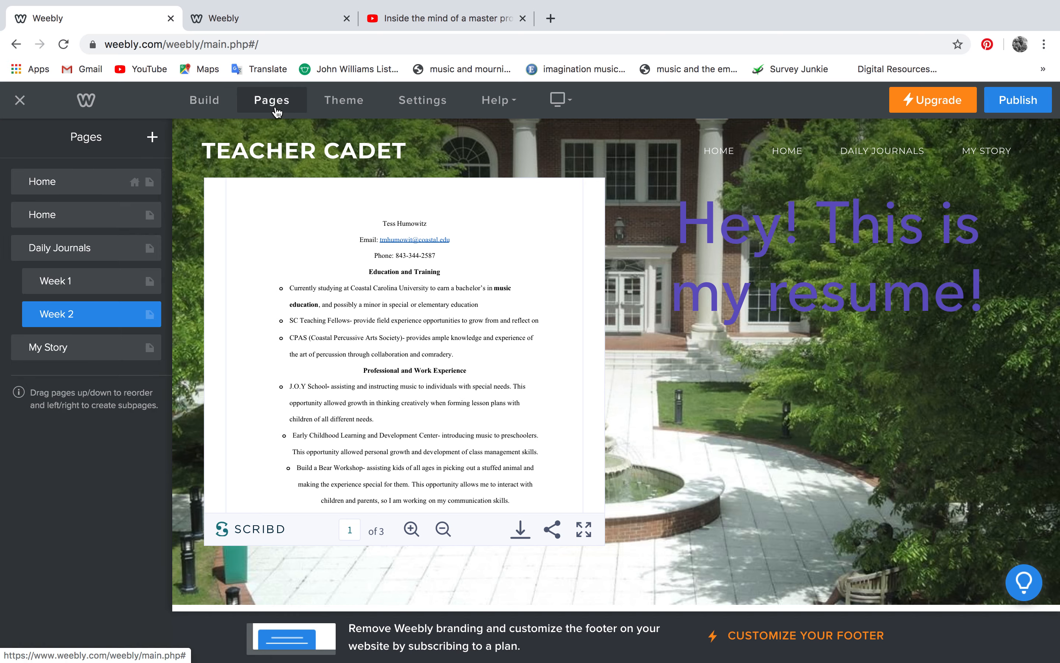
pyautogui.click(151, 137)
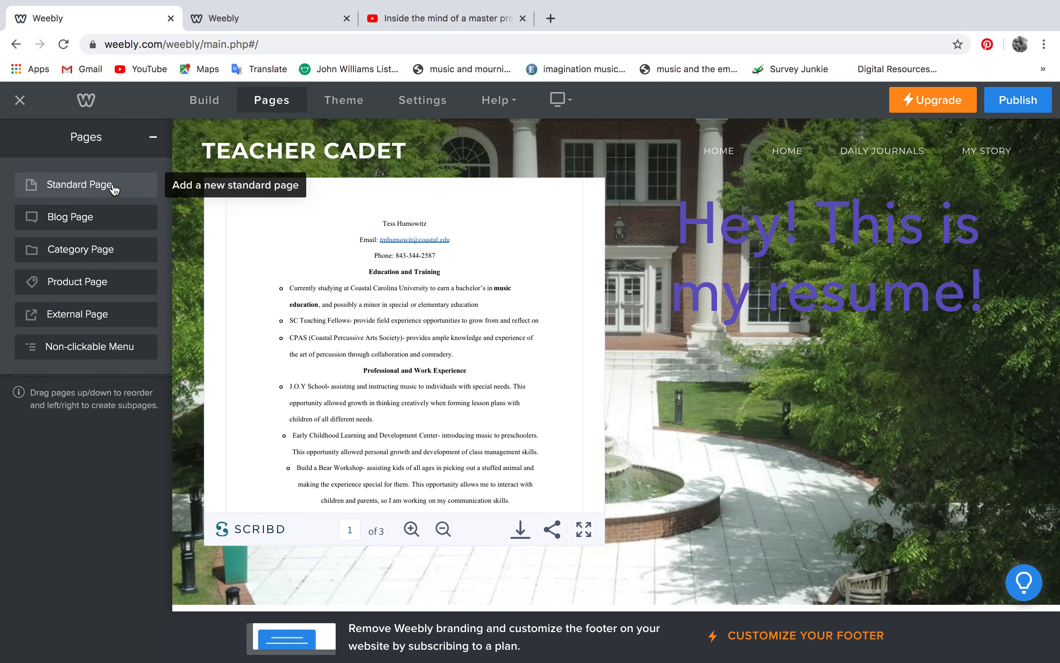
pyautogui.click(153, 137)
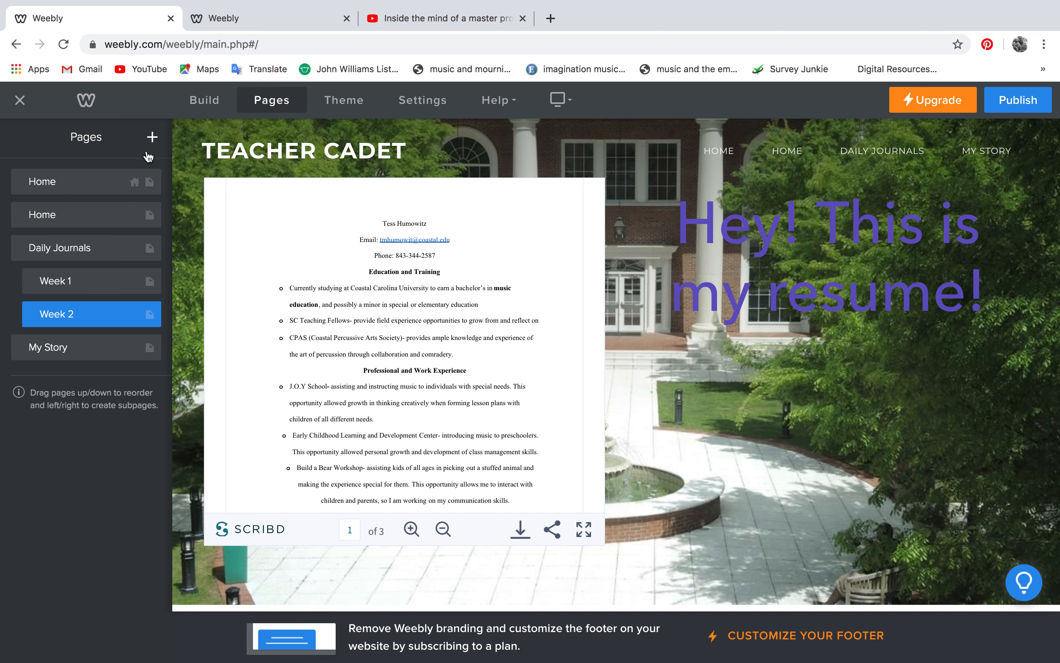
# Step: Rename the My Story page to "TED Talks" and return to the page list
pyautogui.click(90, 350)
pyautogui.moveTo(80, 205); pyautogui.dragTo(11, 205)
pyautogui.press('BackSpace')
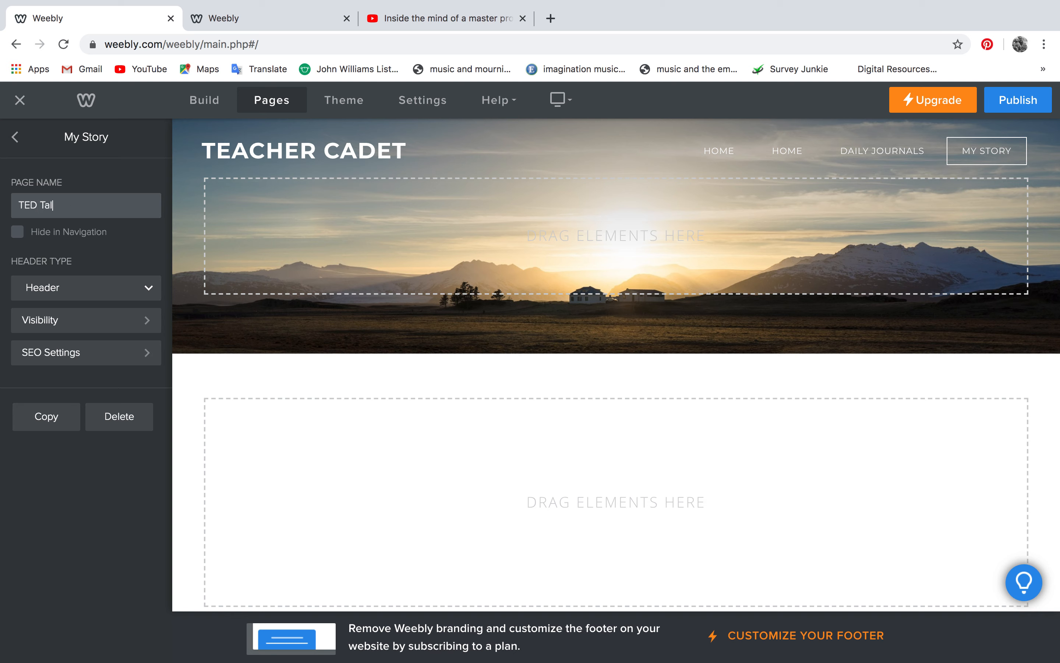
pyautogui.click(18, 137)
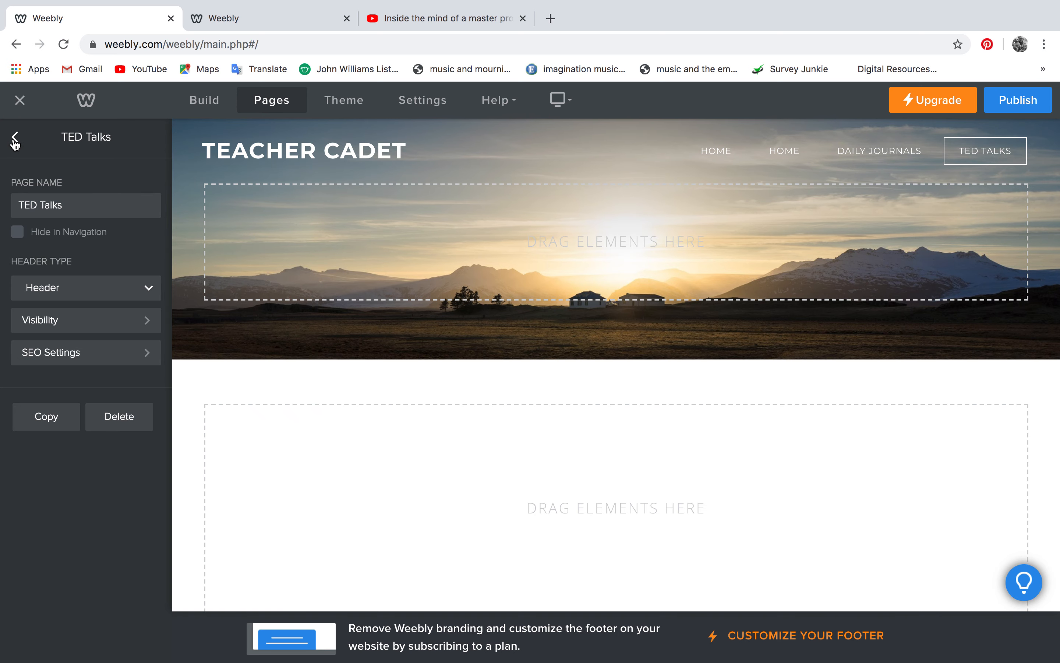
pyautogui.click(14, 139)
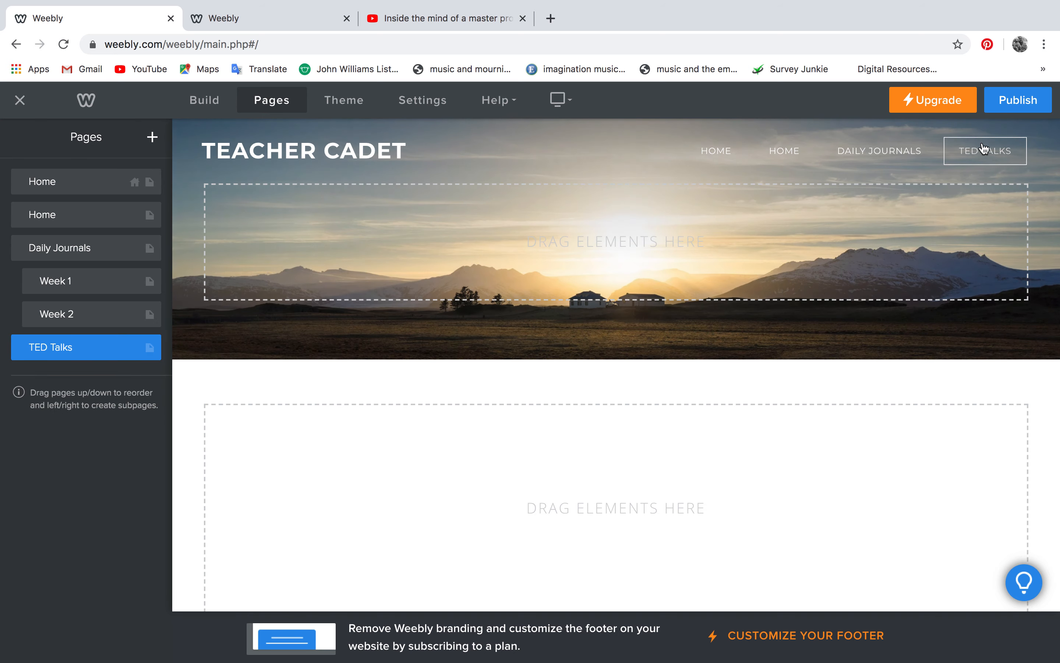
# Step: Add a standard page named "Procrastination" and nest it as a subpage under TED Talks
pyautogui.click(152, 137)
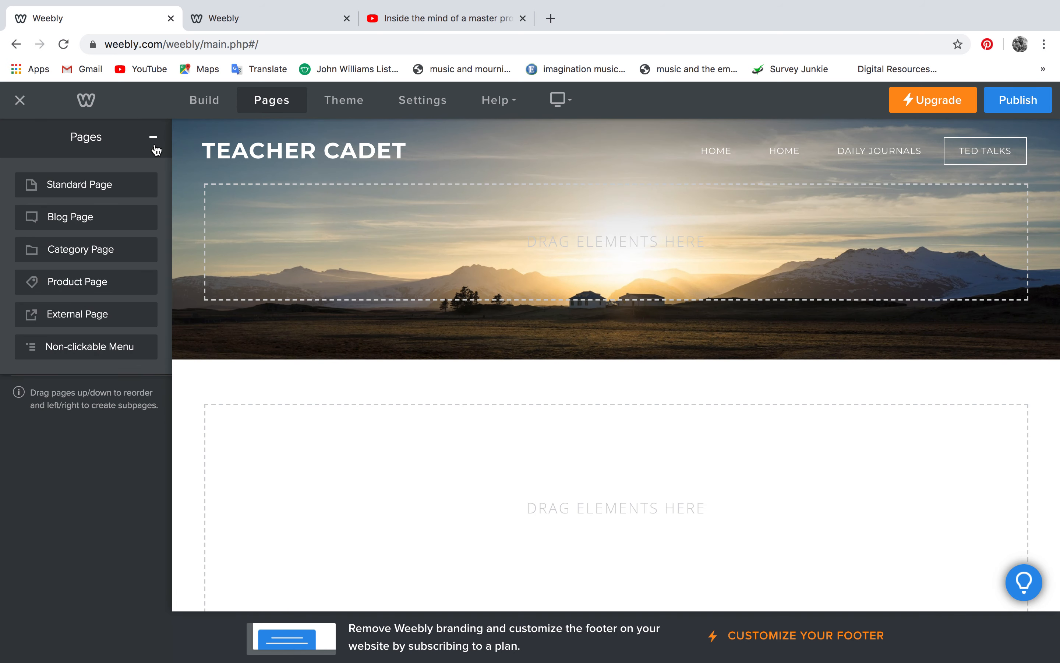
pyautogui.click(108, 185)
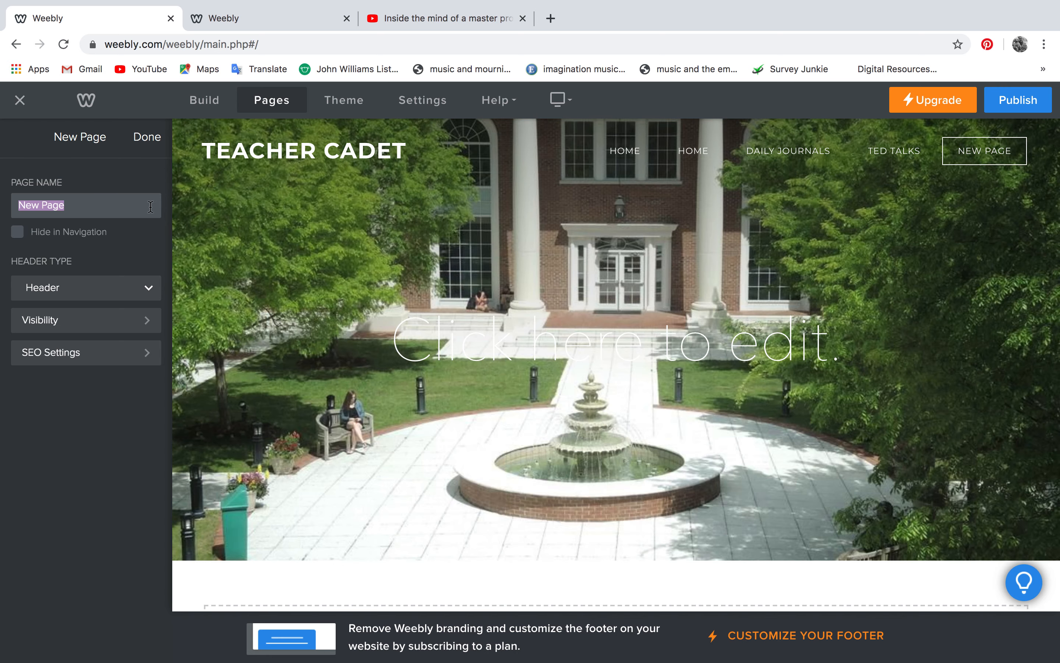
pyautogui.write('Procrastination')
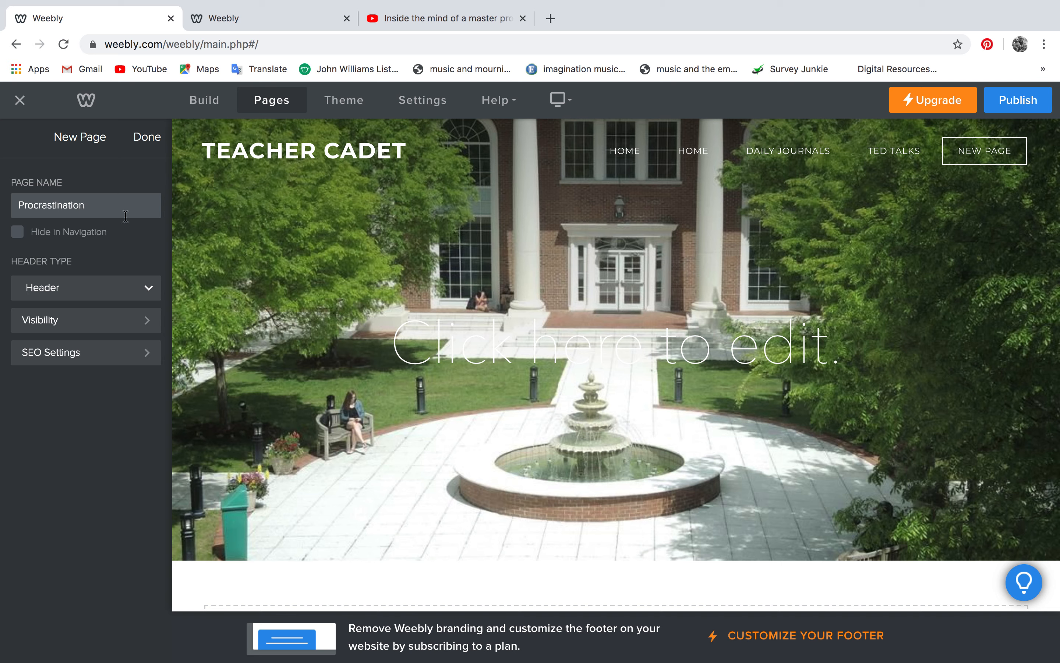
pyautogui.click(133, 138)
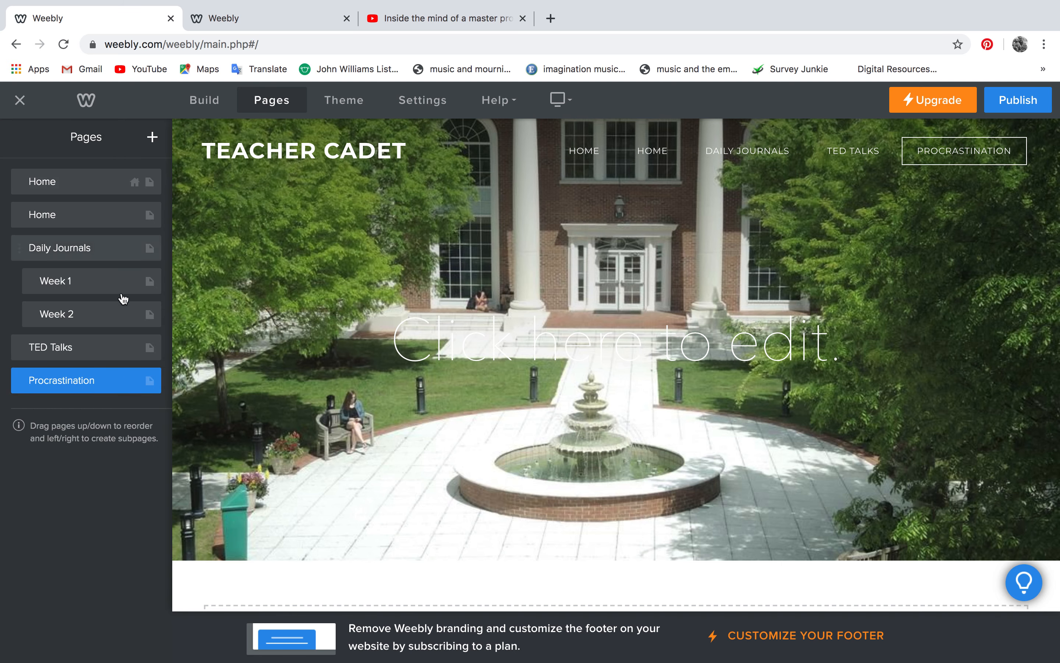
pyautogui.moveTo(66, 386); pyautogui.dragTo(73, 388)
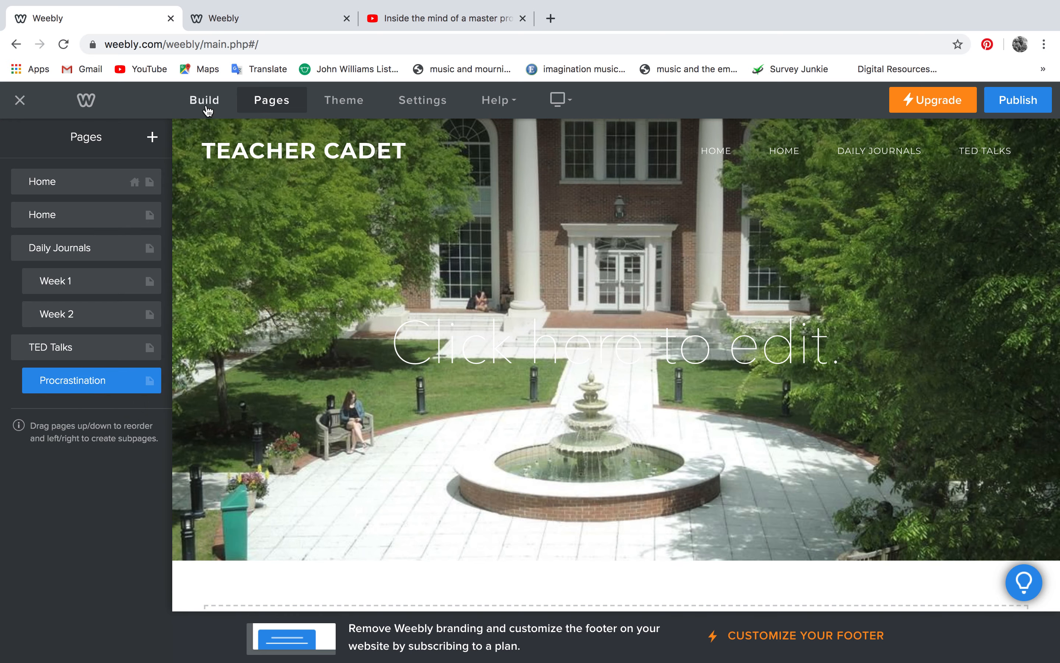
# Step: Insert a YouTube element in the Procrastination page's header, below the placeholder text
pyautogui.click(206, 105)
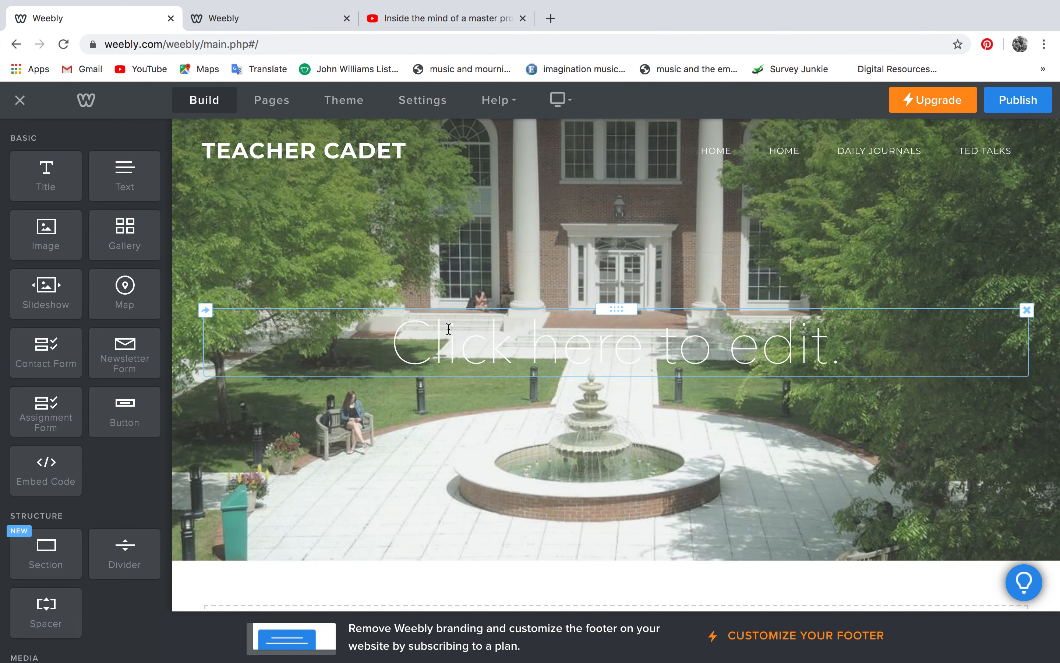
pyautogui.scroll(-8, 127, 451)
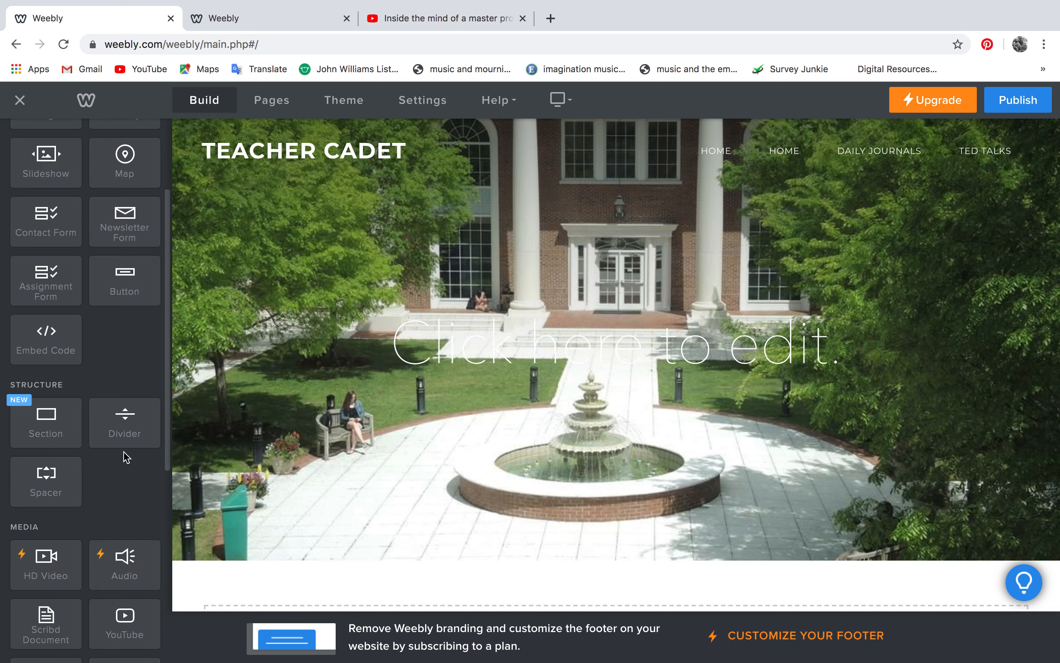
pyautogui.scroll(-2, 125, 451)
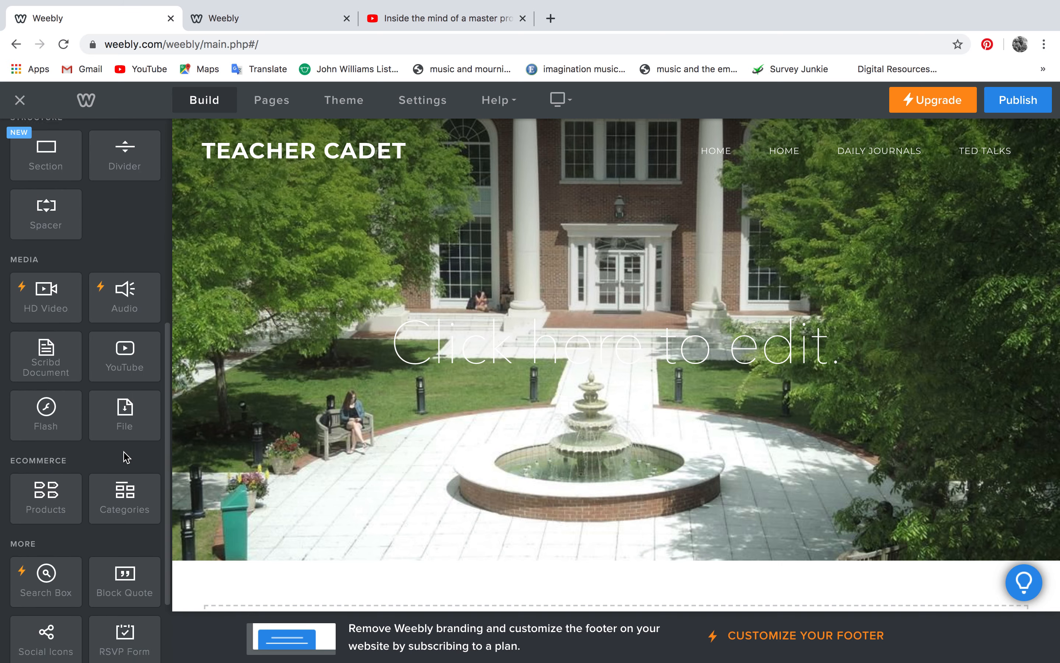
pyautogui.moveTo(136, 351); pyautogui.dragTo(516, 355)
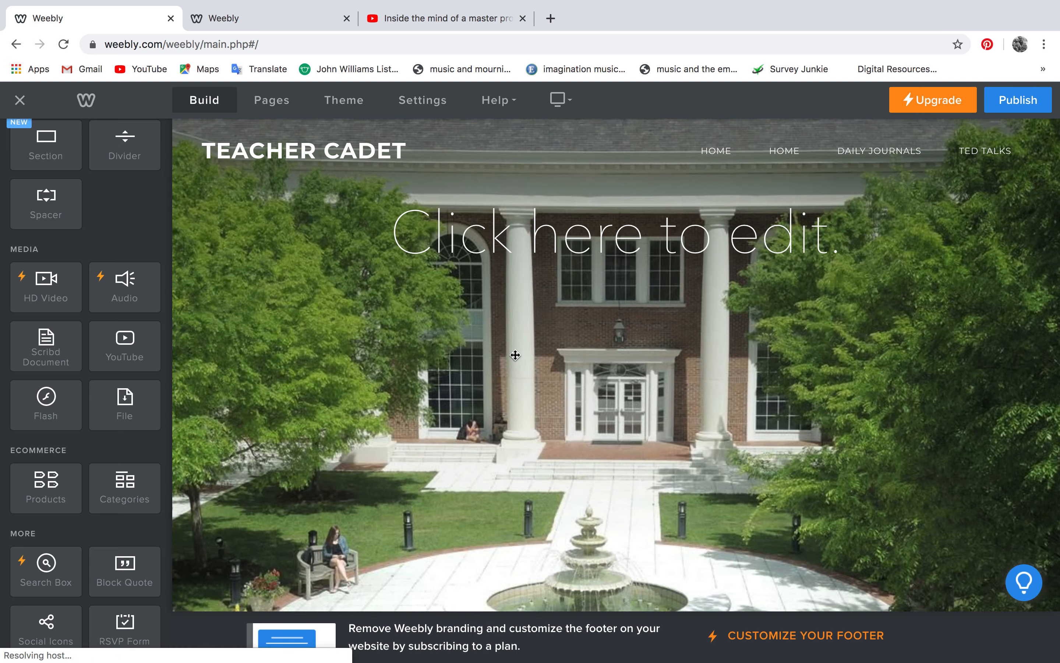
pyautogui.scroll(-5, 616, 373)
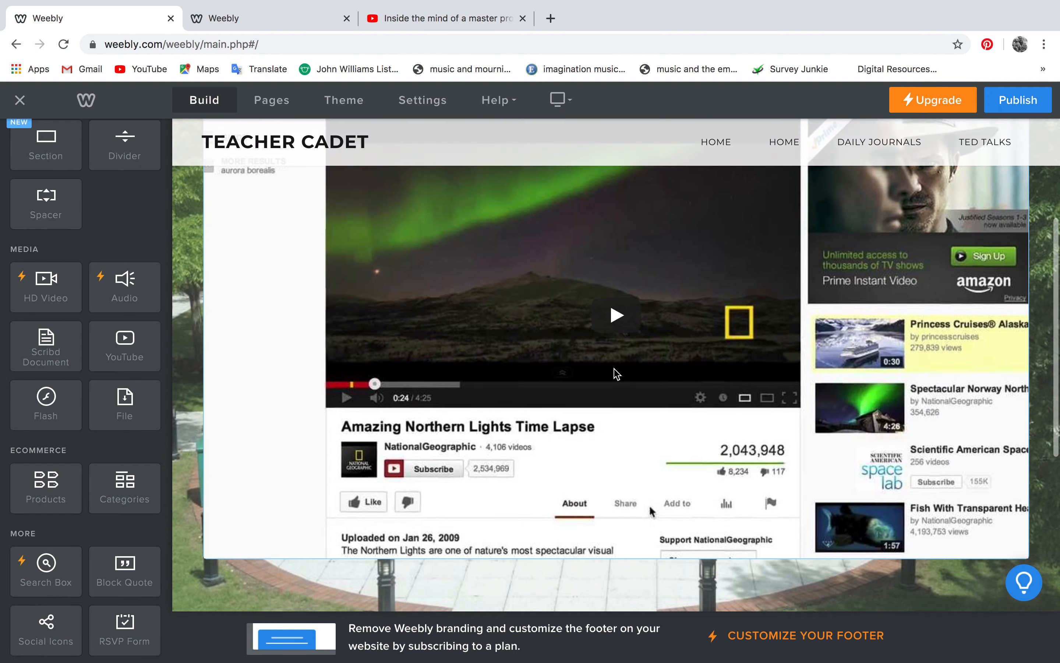
pyautogui.scroll(2, 613, 372)
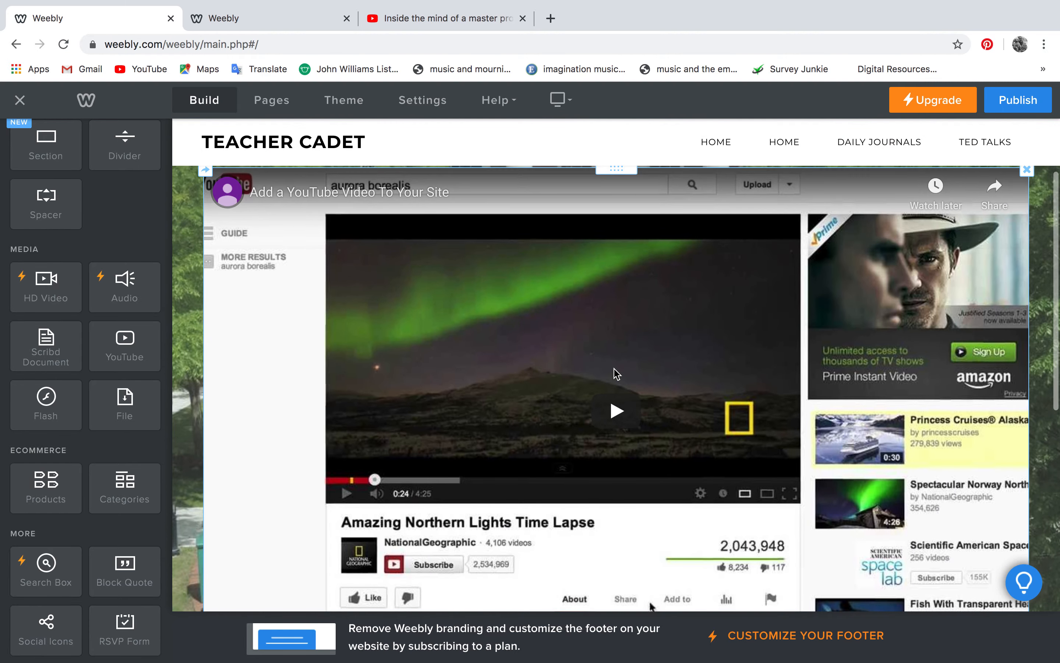
# Step: Copy the URL of the open YouTube video "Inside the mind of a master procrastinator" and set it as the YouTube element's video URL
pyautogui.click(437, 24)
pyautogui.click(412, 45)
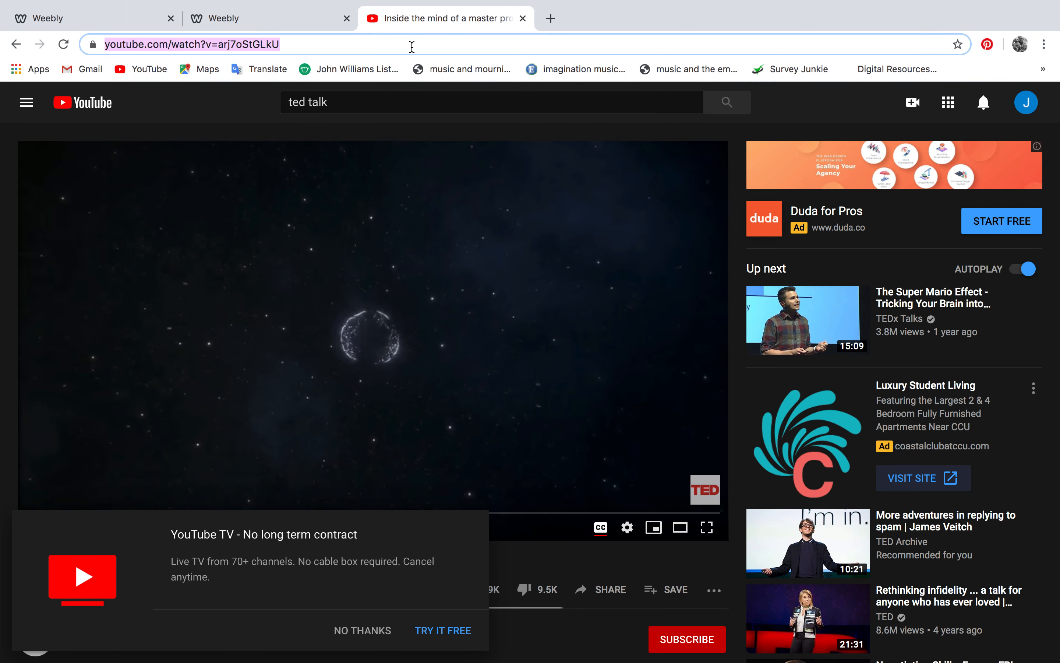
pyautogui.click(127, 19)
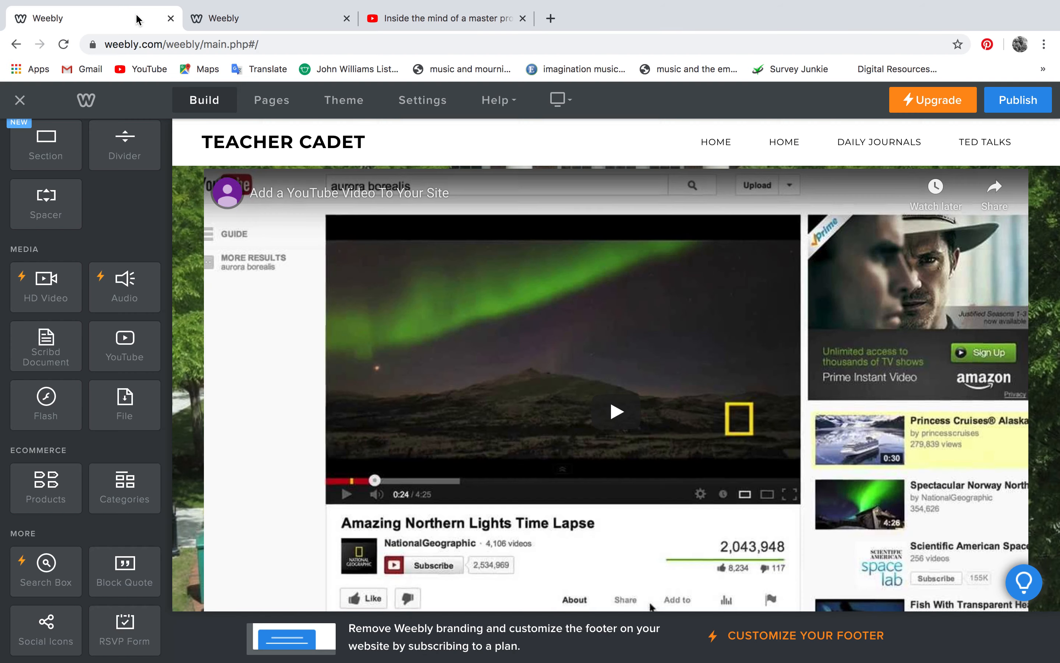
pyautogui.scroll(-5, 651, 290)
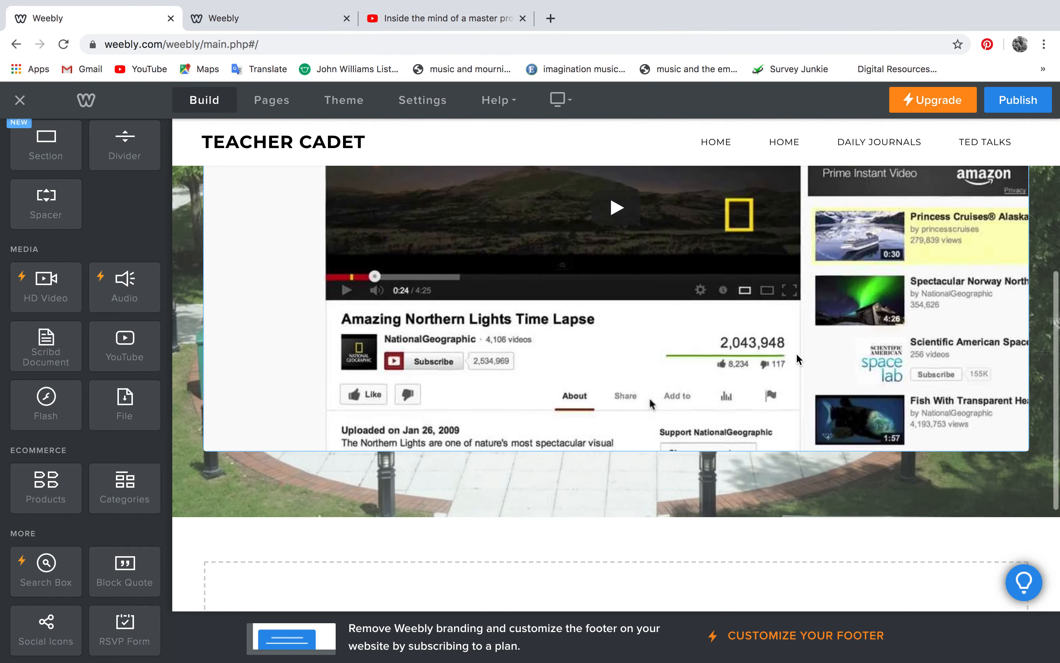
pyautogui.click(641, 403)
pyautogui.click(640, 398)
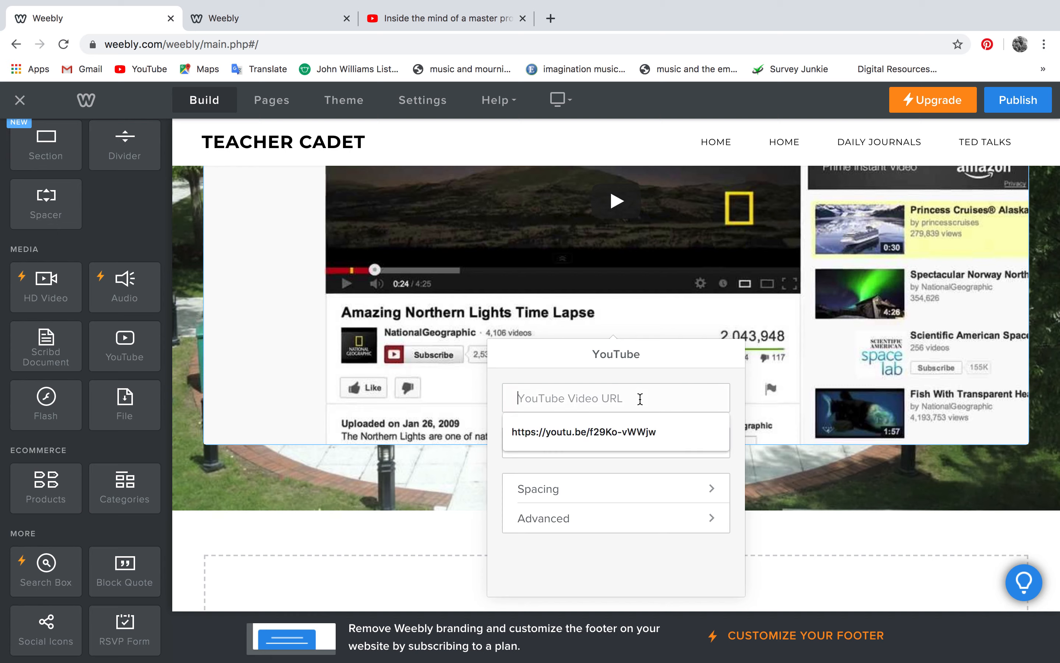
pyautogui.hotkey('ctrl', 'v')
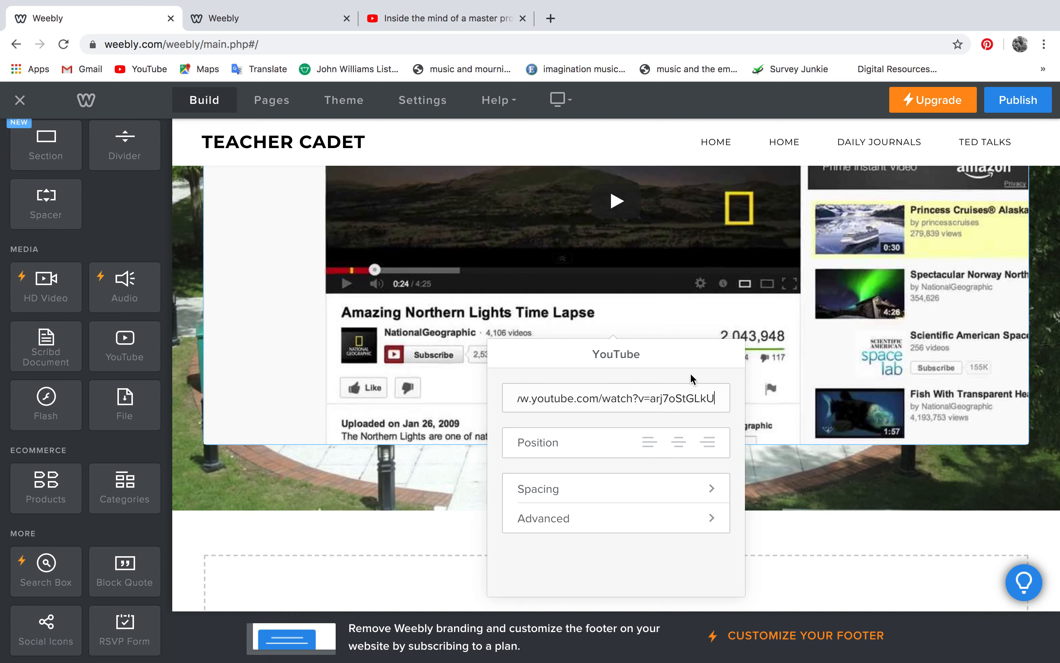
pyautogui.click(823, 532)
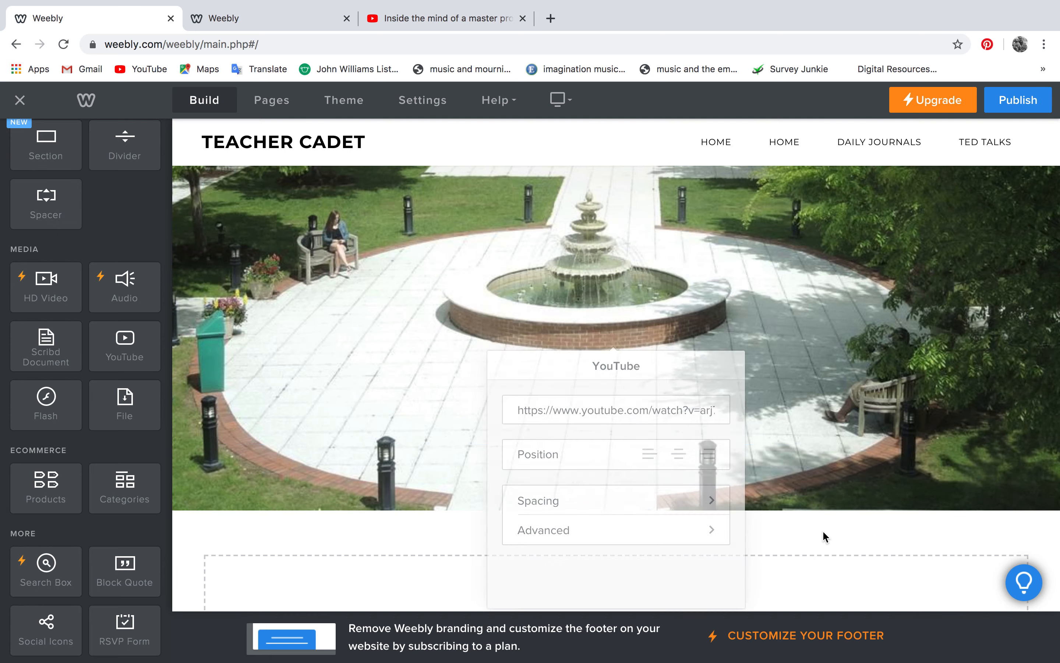
# Step: Replace the header placeholder text above the video with "TED Talk: Procrastination"
pyautogui.scroll(5, 792, 480)
pyautogui.scroll(1, 792, 477)
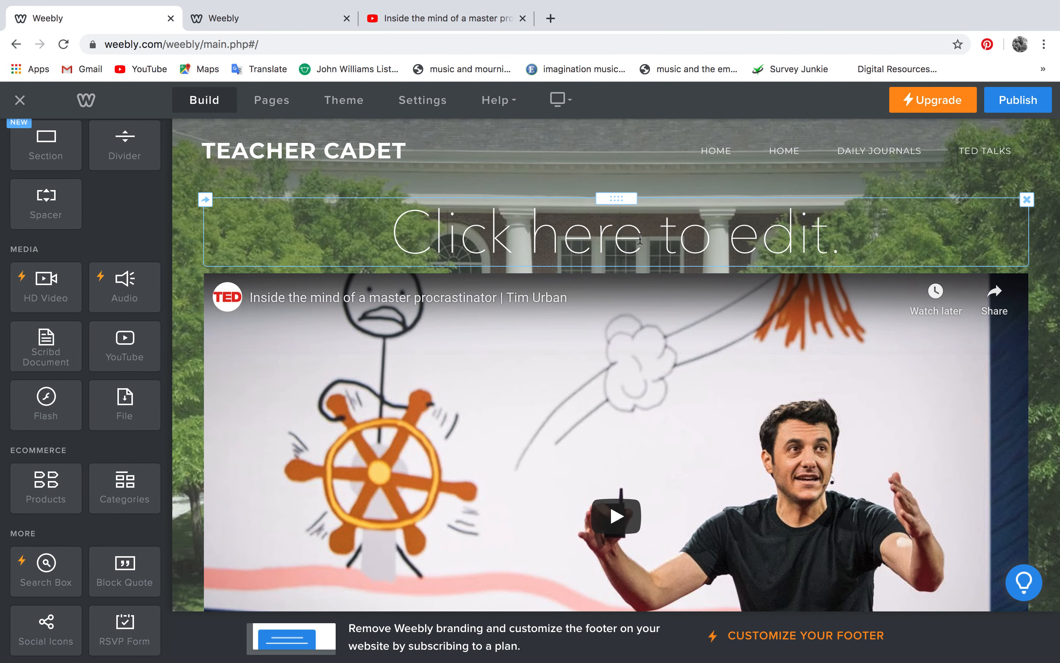
pyautogui.click(711, 235)
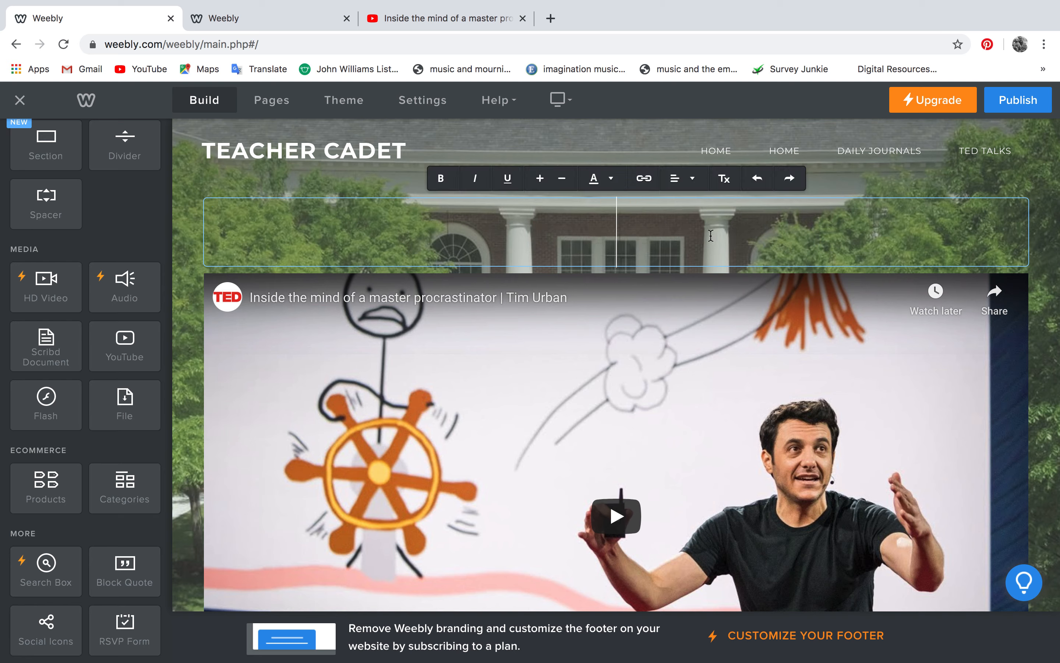
pyautogui.write('TED Talk: Procrastination')
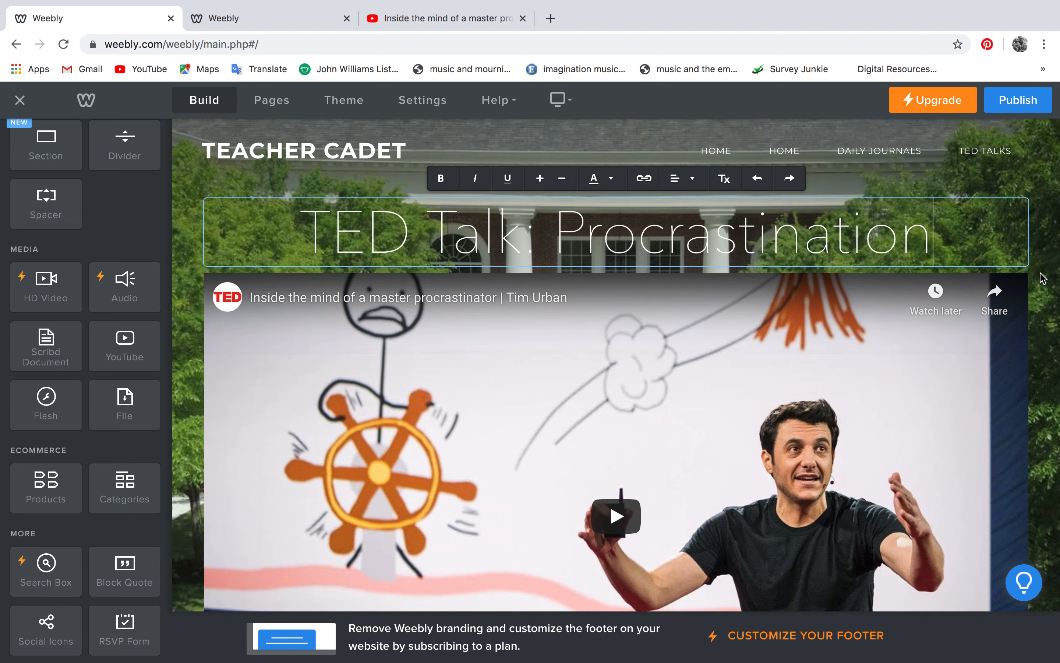
# Step: Insert a Text element below the video in the header and write "I love this TED Talk because....BLAH BLAH BLAH"
pyautogui.scroll(-10, 1041, 277)
pyautogui.scroll(4, 1042, 278)
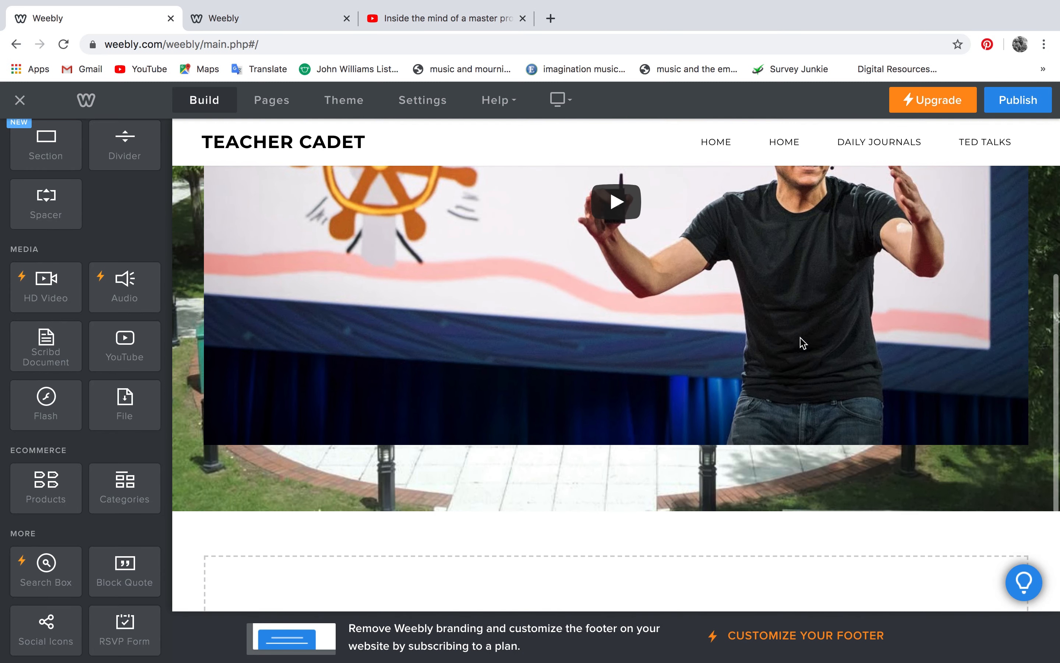
pyautogui.scroll(2, 107, 221)
pyautogui.scroll(5, 107, 221)
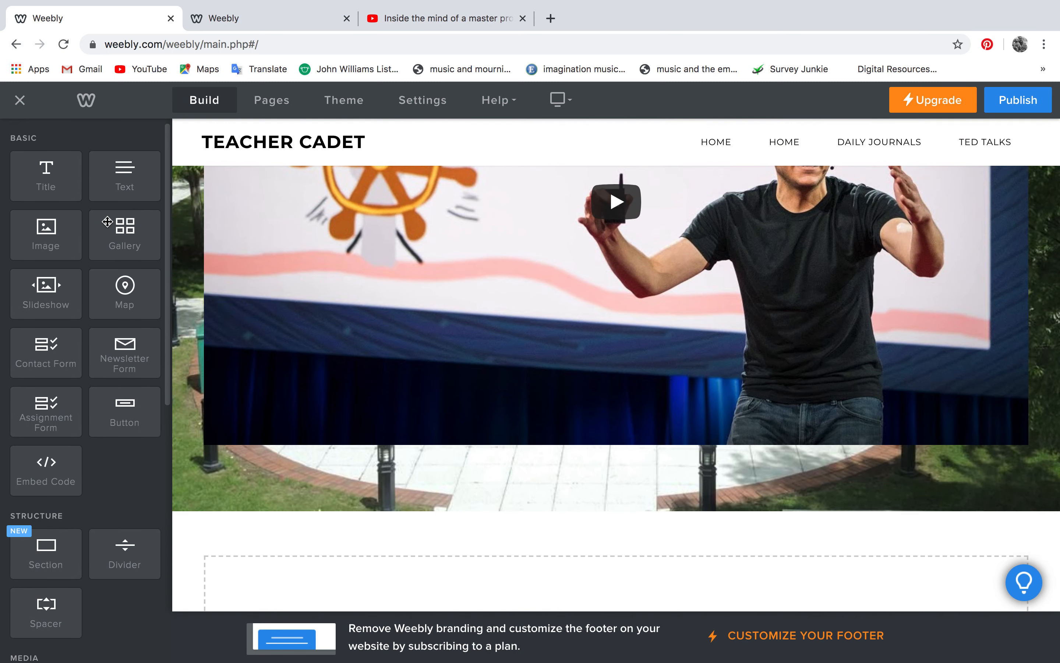
pyautogui.moveTo(127, 173); pyautogui.dragTo(423, 476)
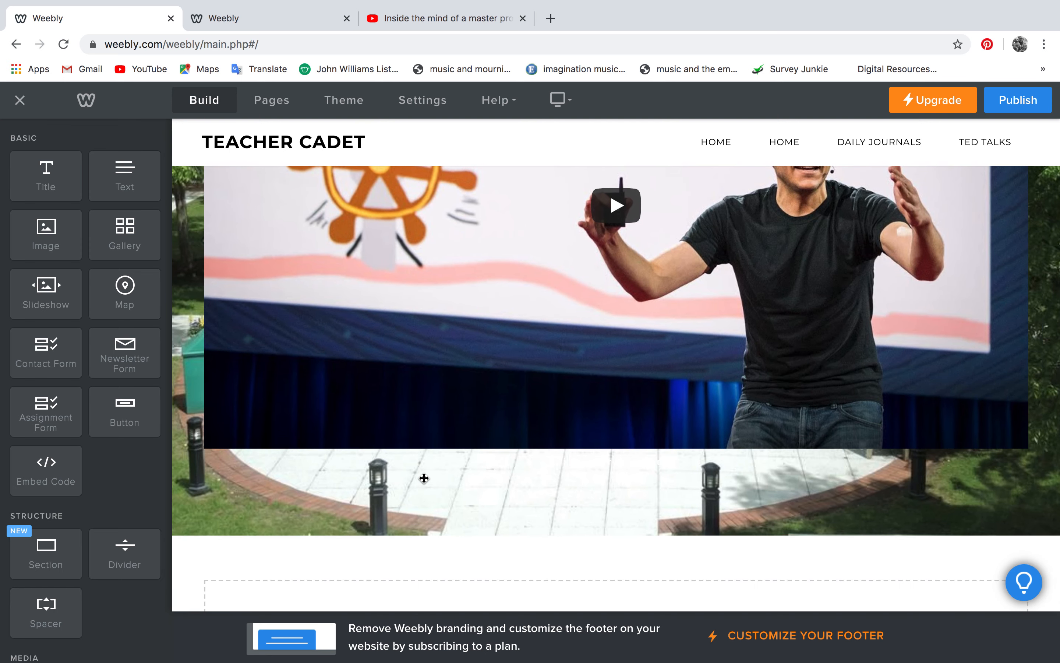
pyautogui.click(608, 462)
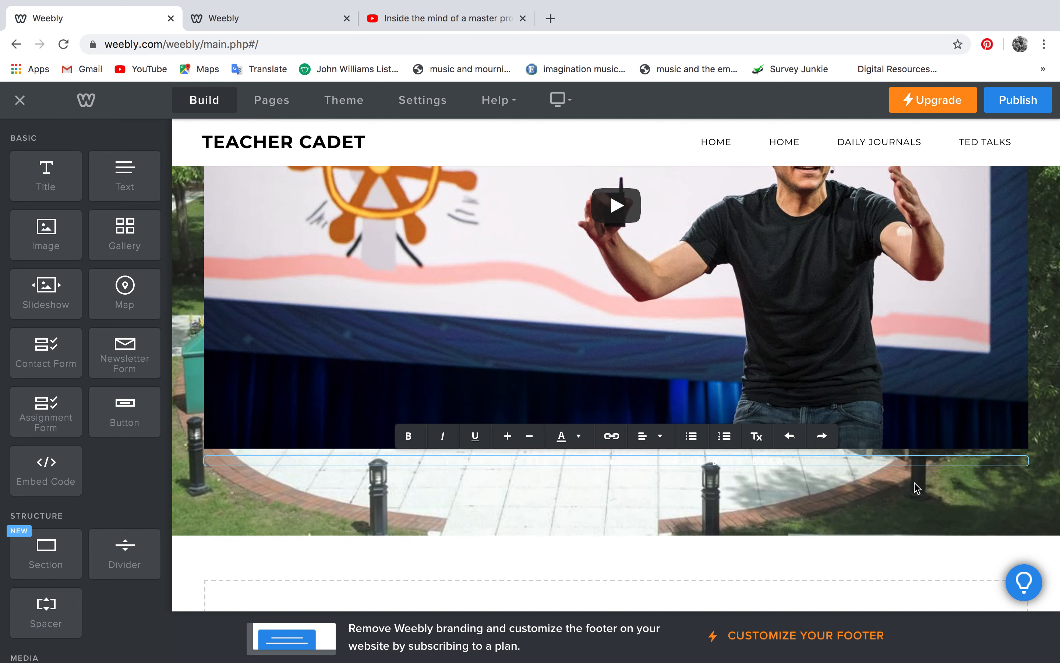
# Step: Colour the whole sentence below the video dark magenta-purple and increase its font size
pyautogui.moveTo(857, 461); pyautogui.dragTo(445, 464)
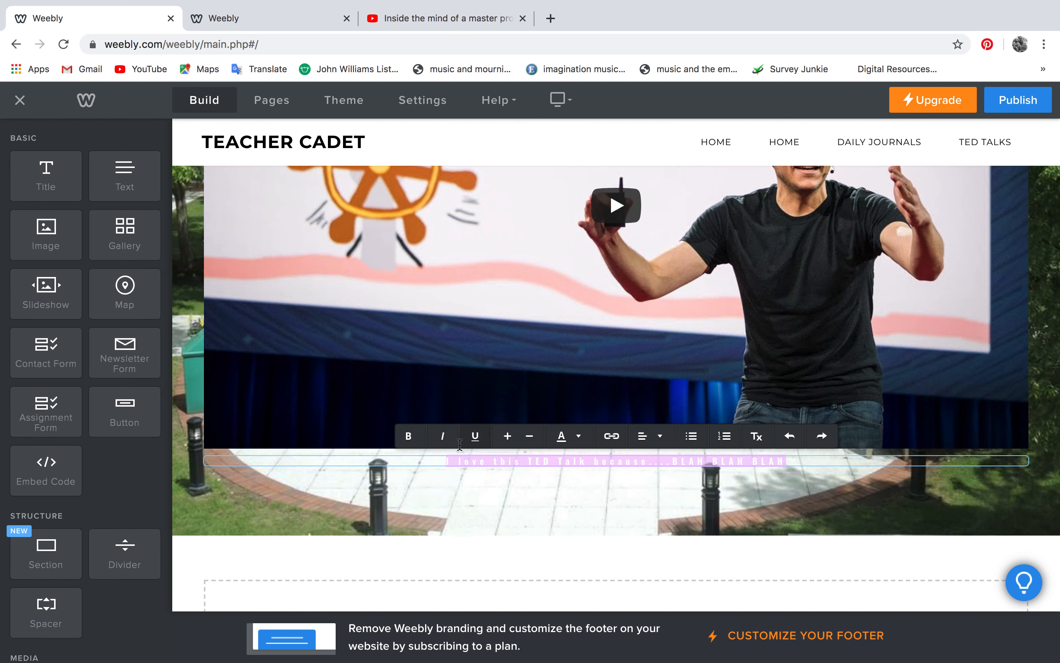
pyautogui.click(583, 438)
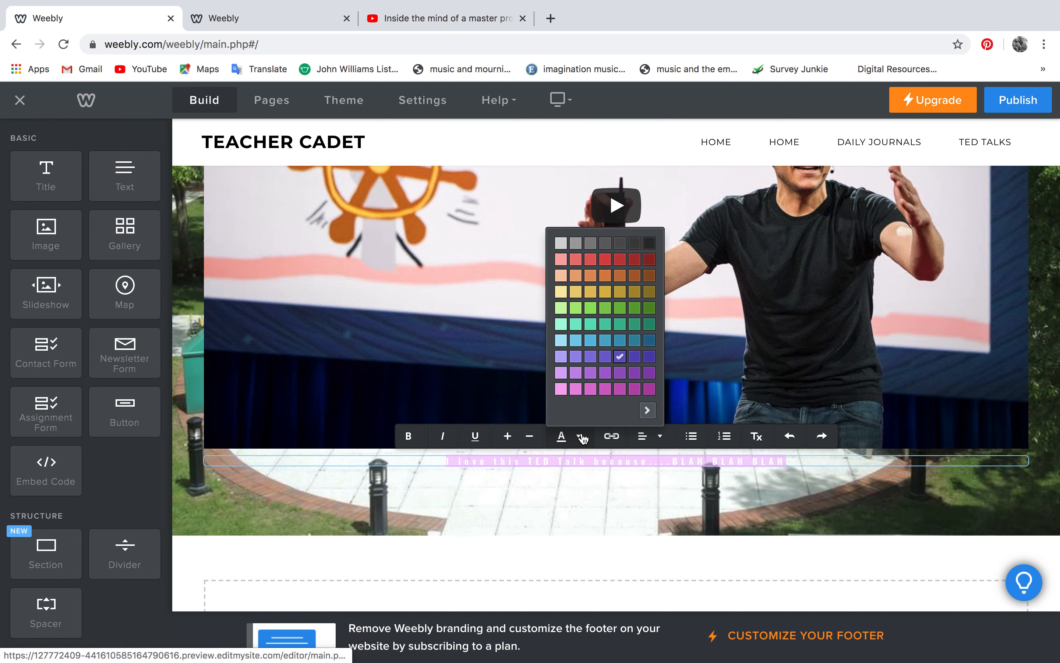
pyautogui.click(651, 398)
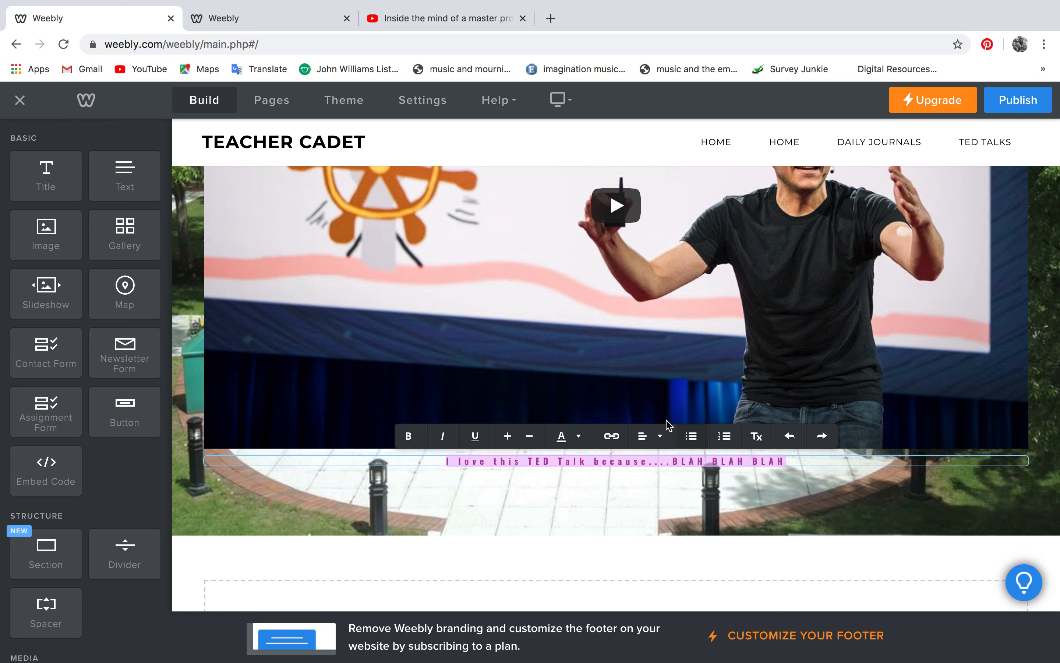
pyautogui.click(507, 437)
pyautogui.click(726, 500)
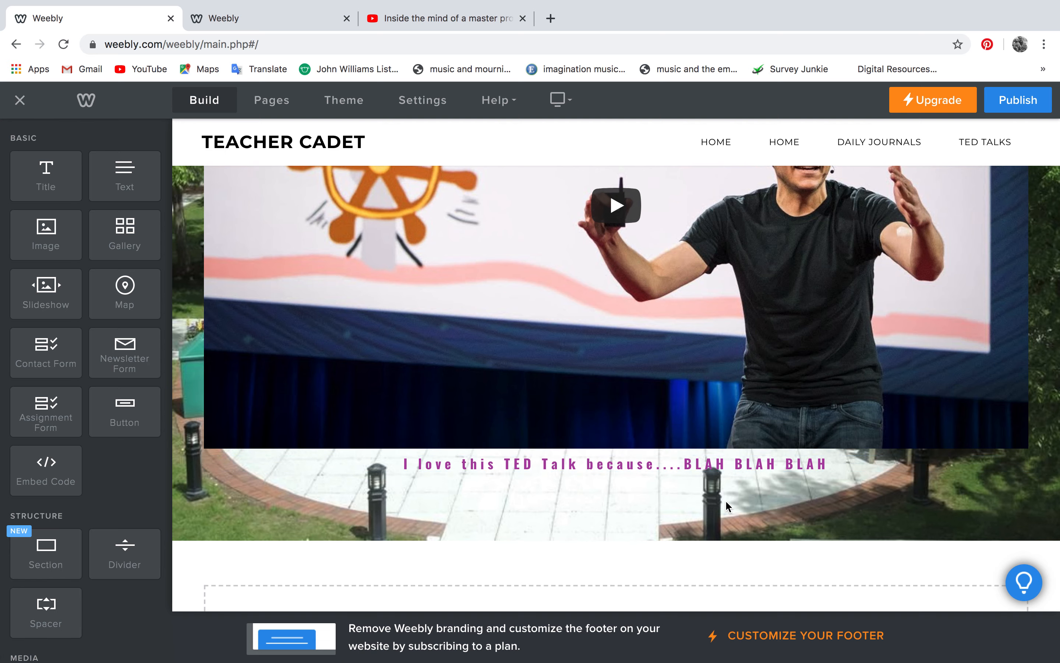
pyautogui.scroll(4, 797, 508)
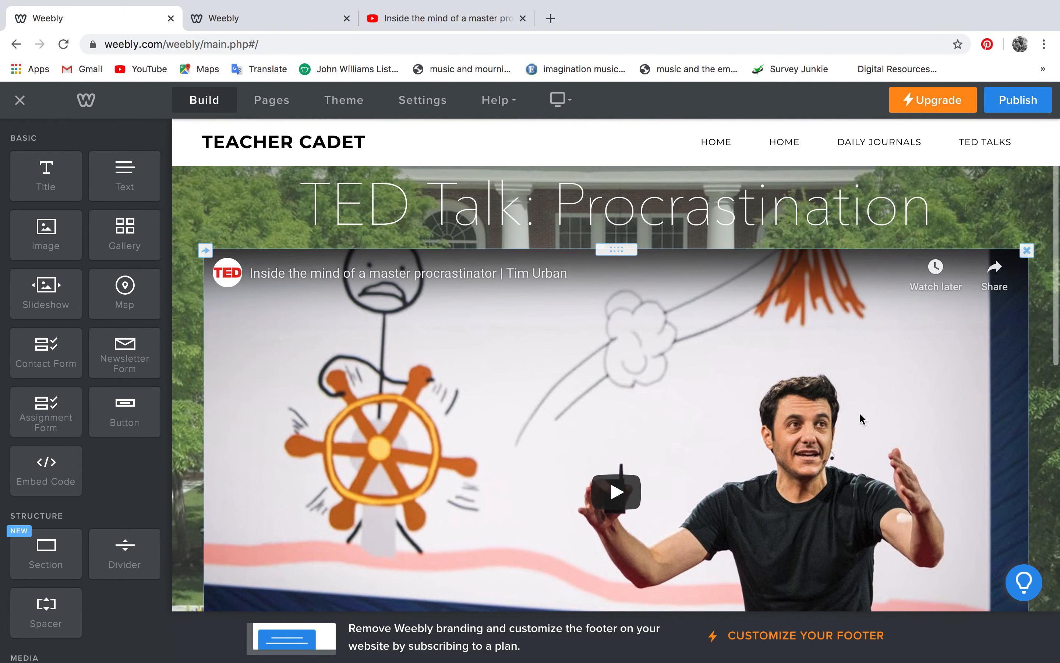
pyautogui.scroll(-7, 988, 306)
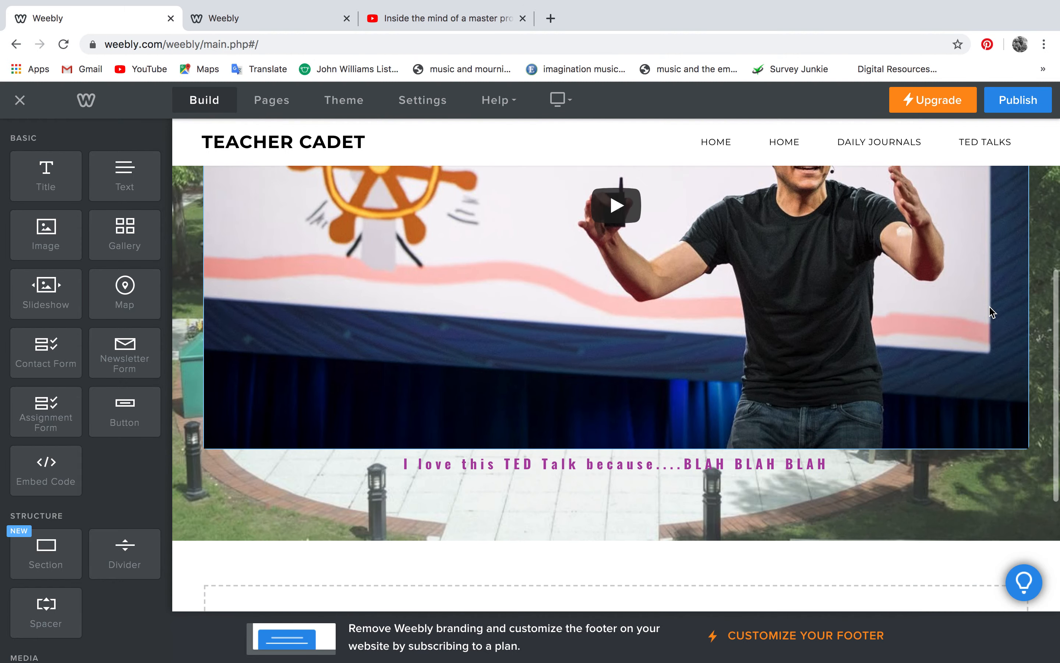
pyautogui.scroll(8, 686, 320)
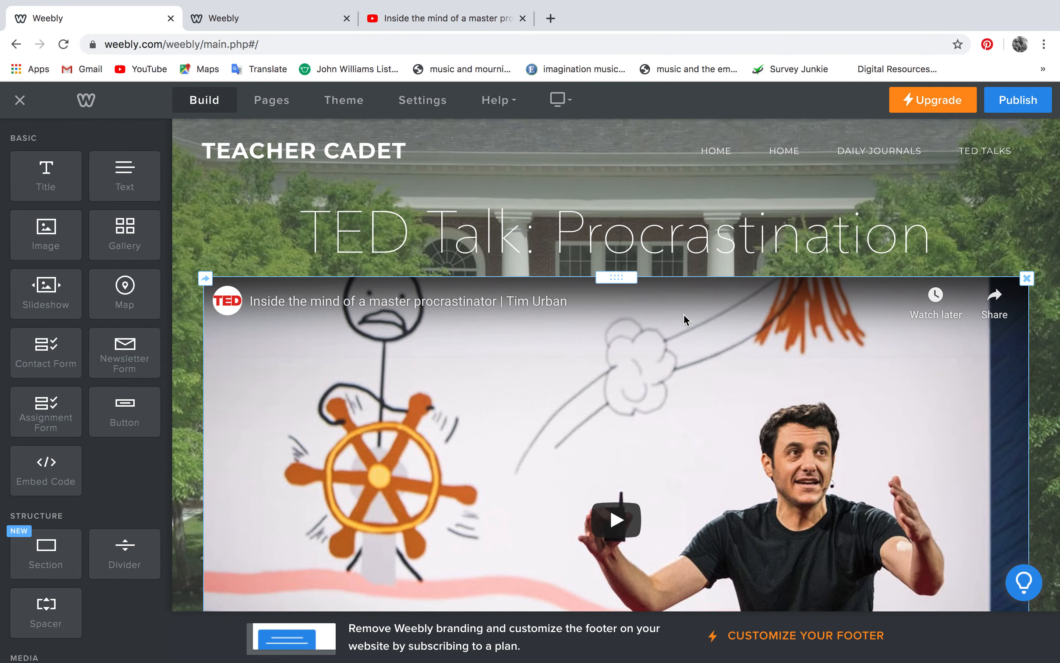
pyautogui.scroll(-9, 776, 311)
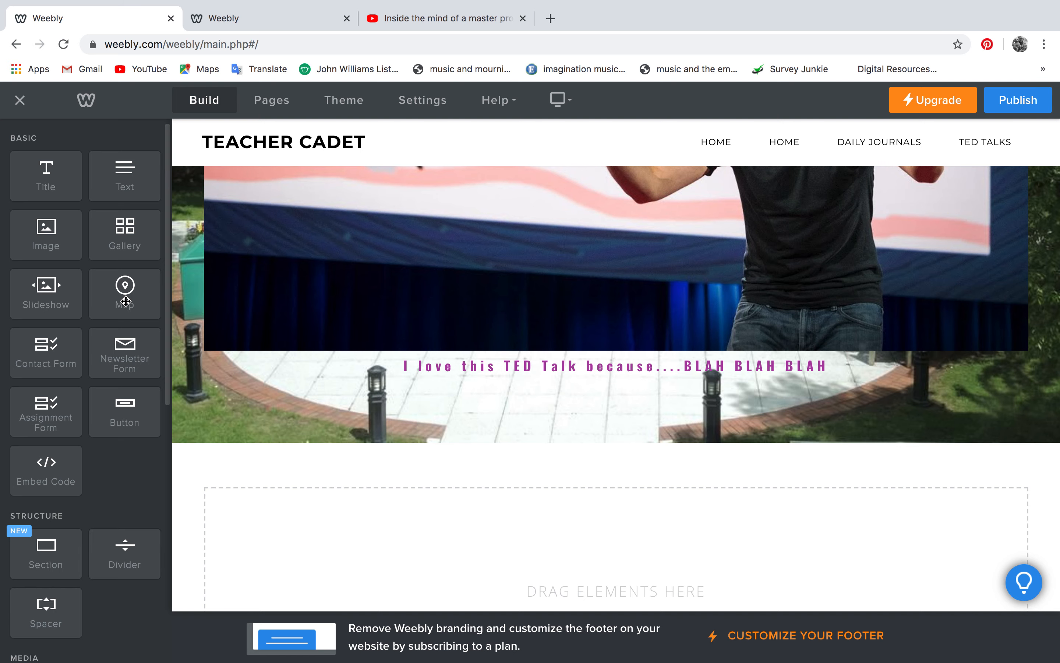
# Step: Look through the available page elements, from the Basic group down to the More group
pyautogui.scroll(-5, 126, 304)
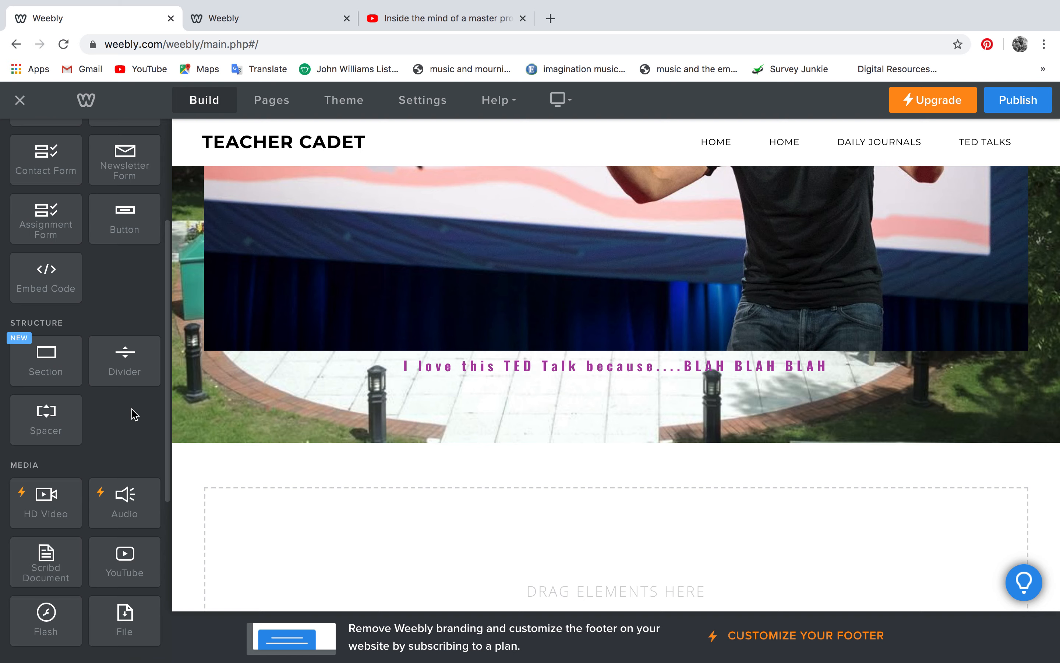
pyautogui.scroll(-1, 128, 416)
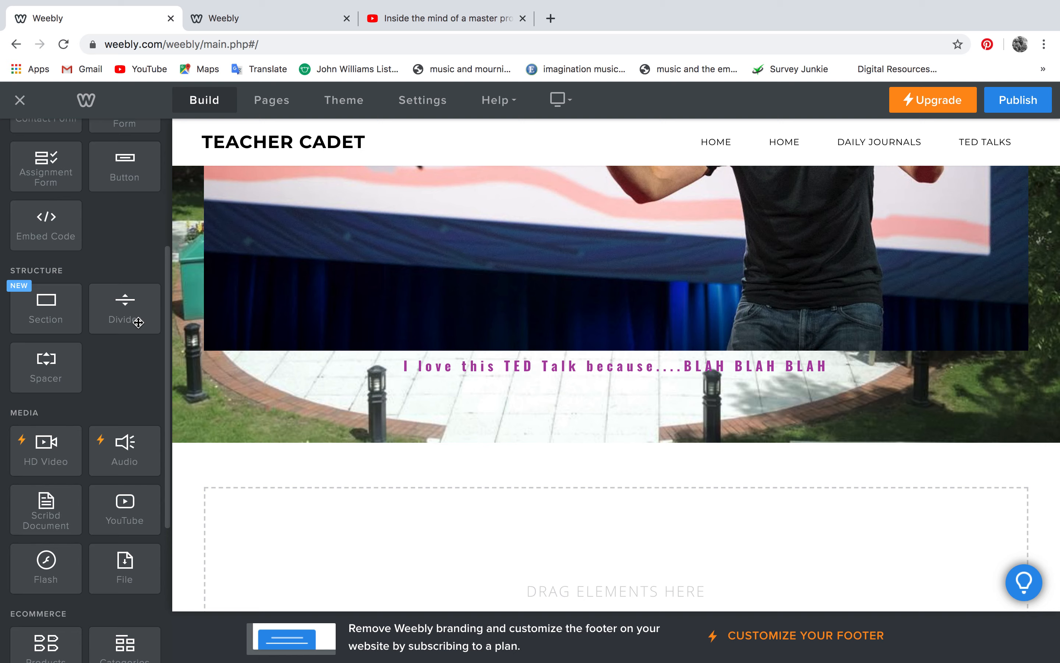
pyautogui.scroll(-5, 138, 322)
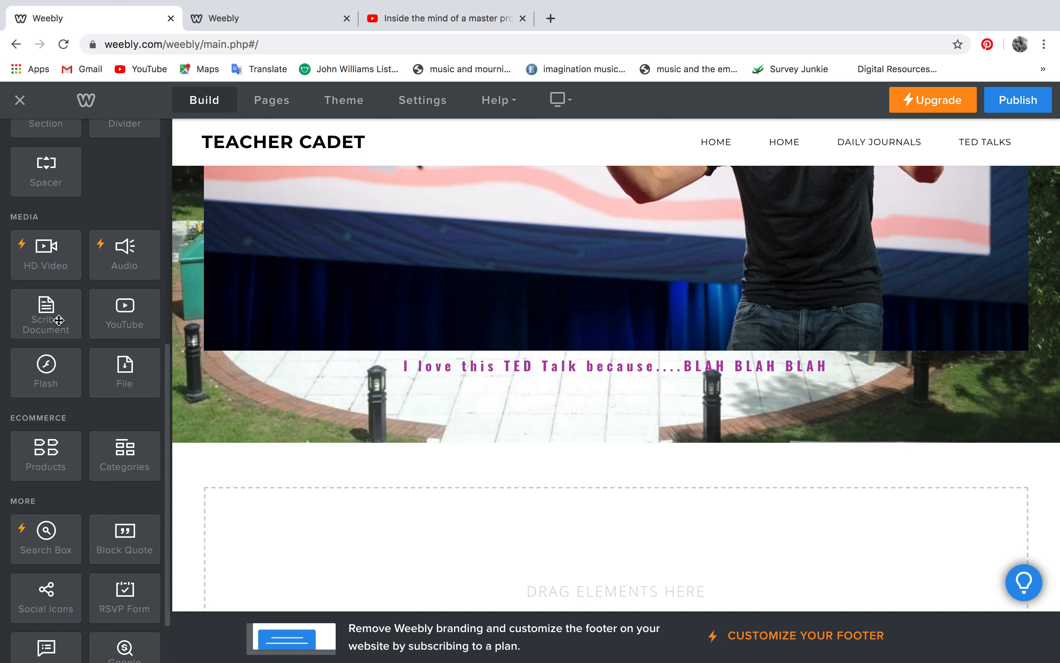
pyautogui.scroll(-3, 123, 426)
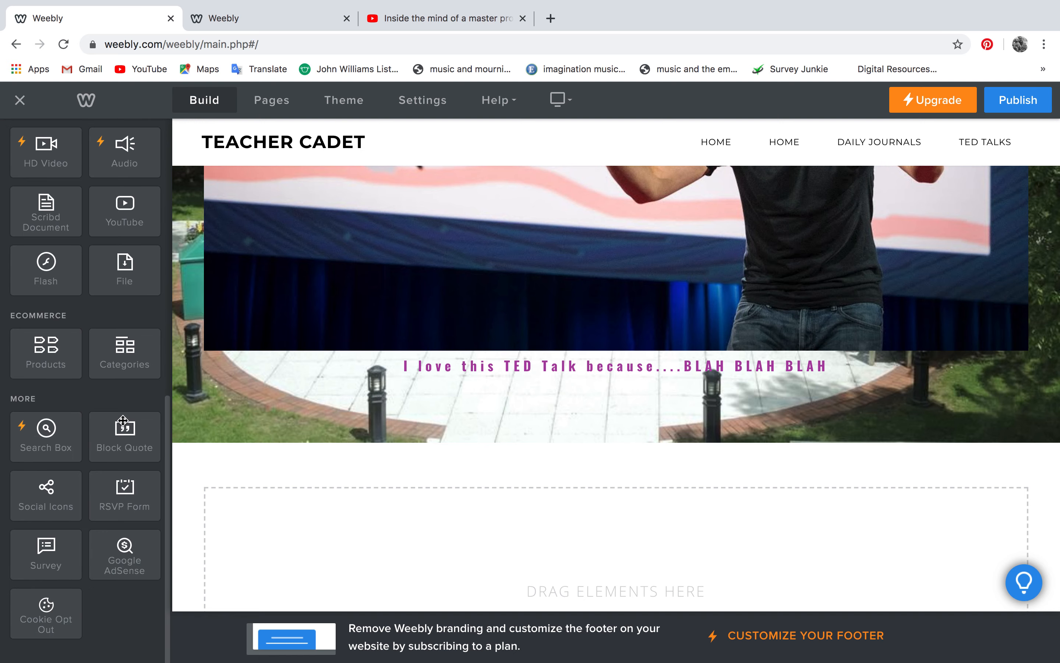
pyautogui.scroll(14, 122, 420)
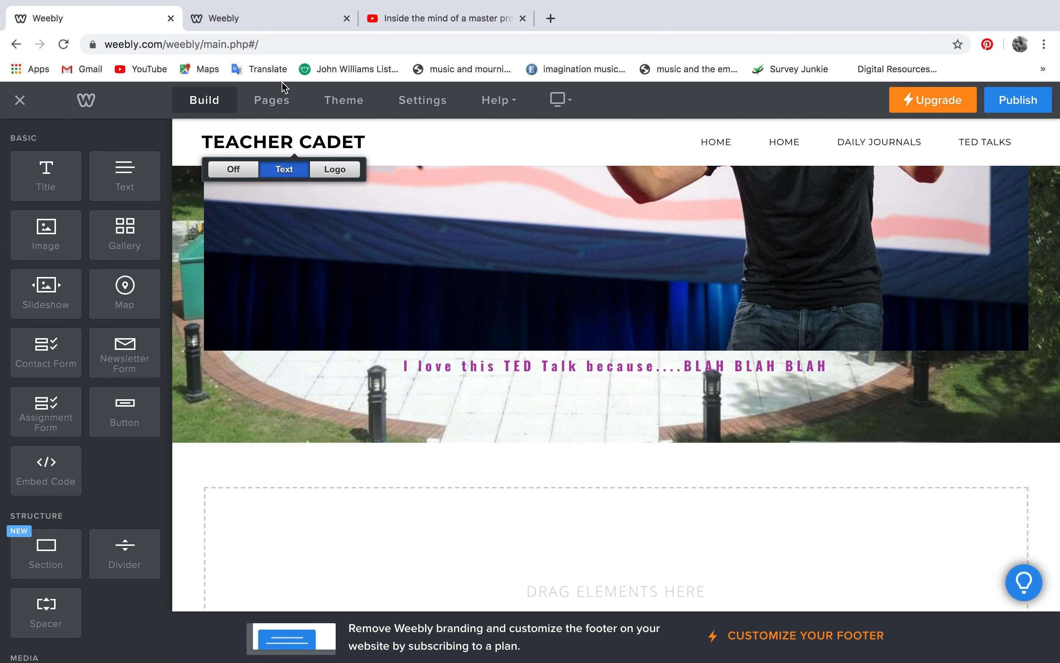
# Step: Add a standard page named "WEEK 3" and nest it under Daily Journals, directly after Week 2
pyautogui.click(261, 108)
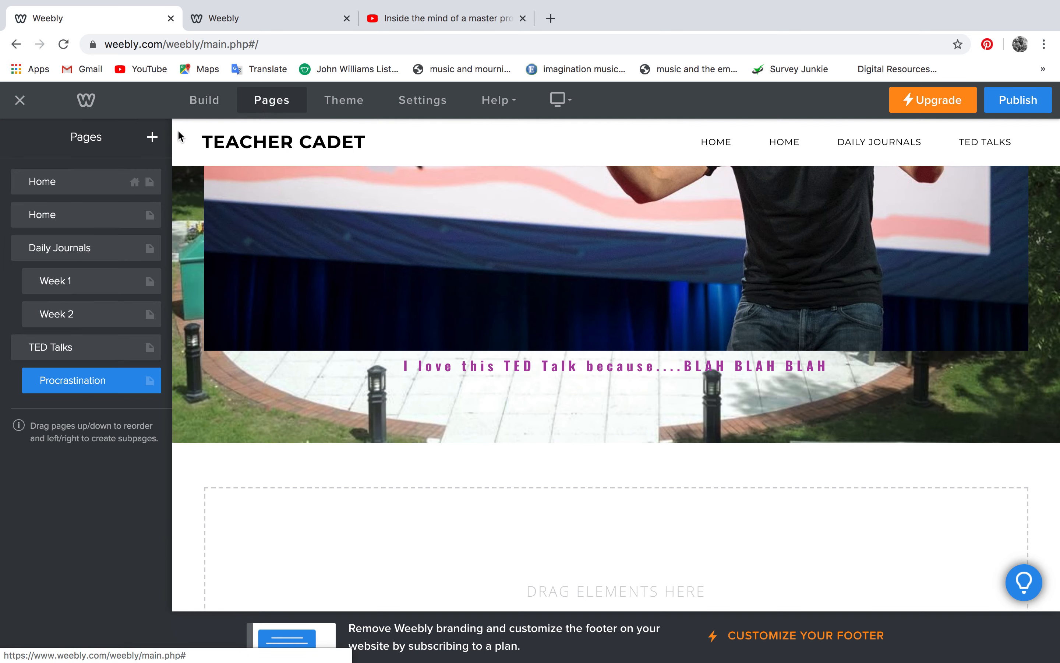
pyautogui.moveTo(888, 145)
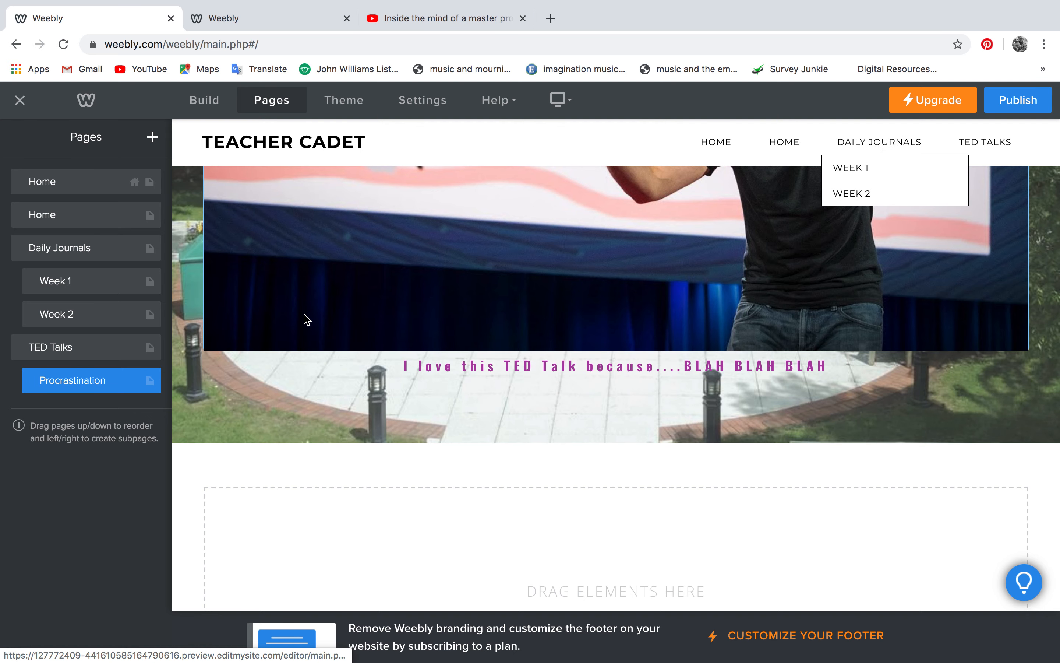
pyautogui.click(150, 145)
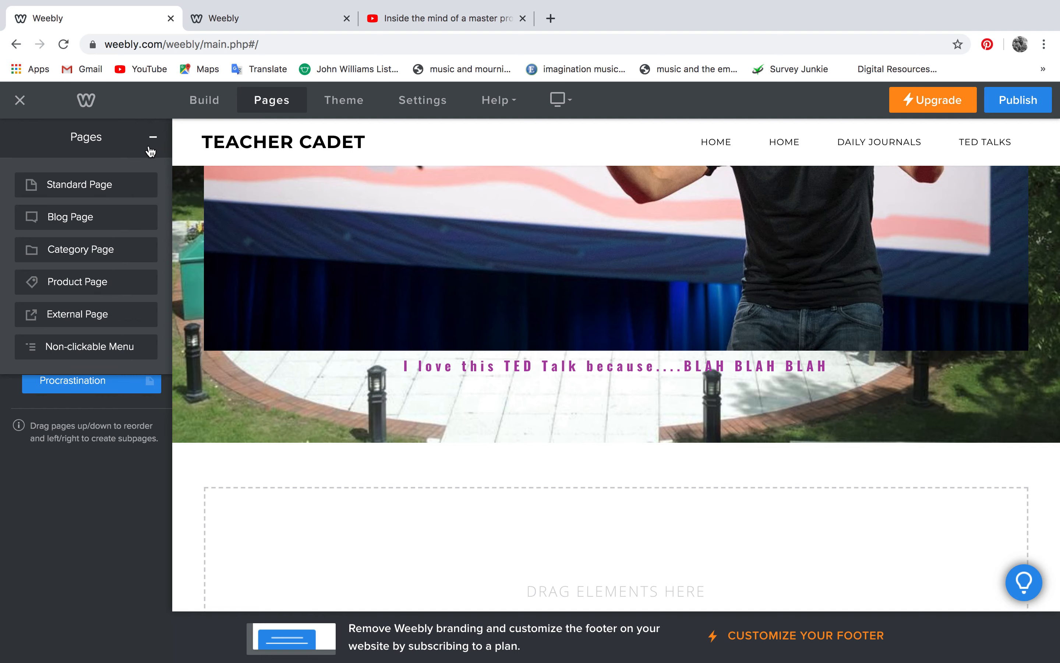
pyautogui.click(116, 187)
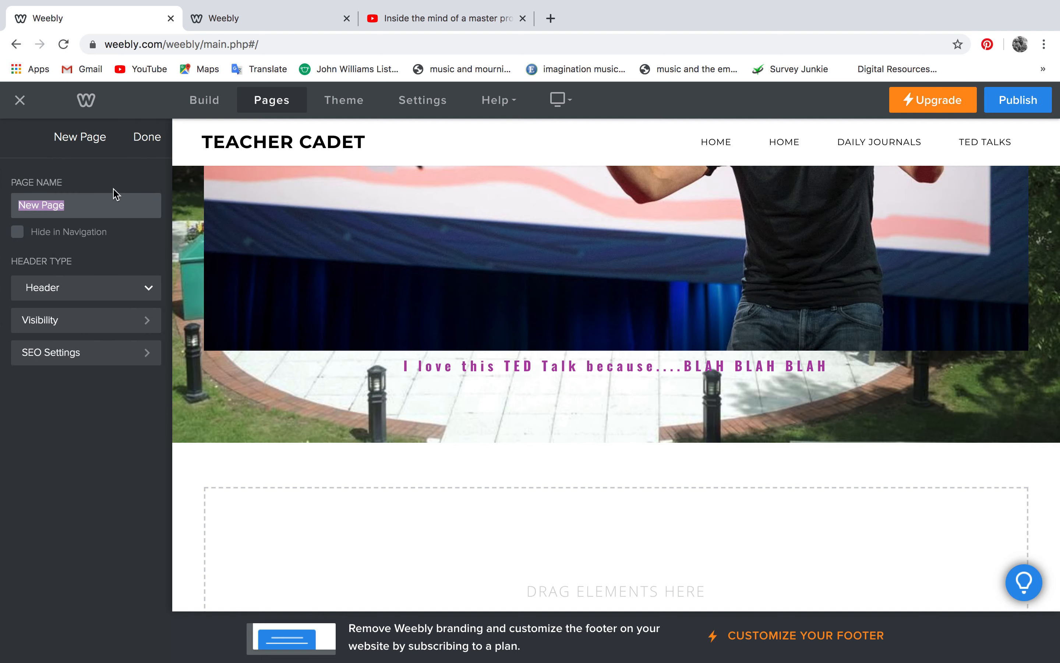
pyautogui.write('WEEK 3')
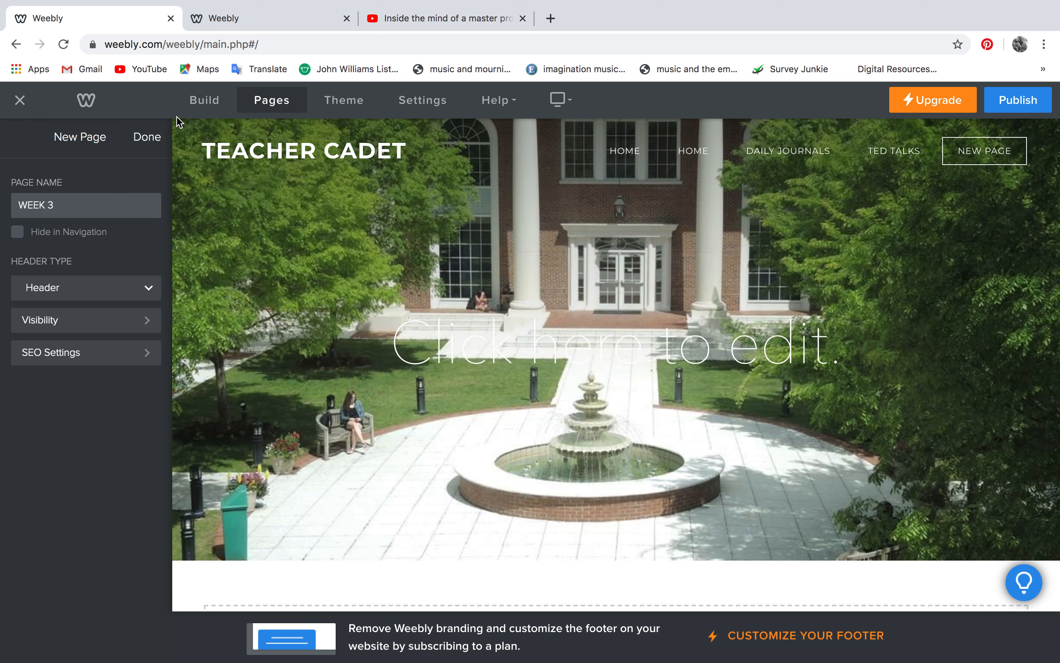
pyautogui.click(148, 138)
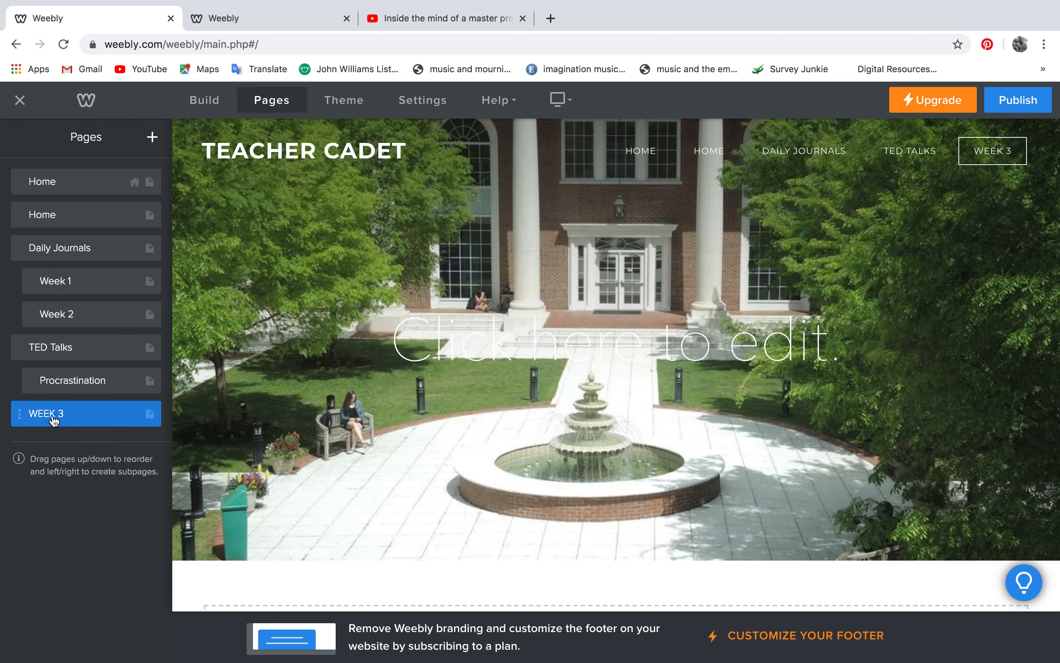
pyautogui.moveTo(54, 419); pyautogui.dragTo(65, 352)
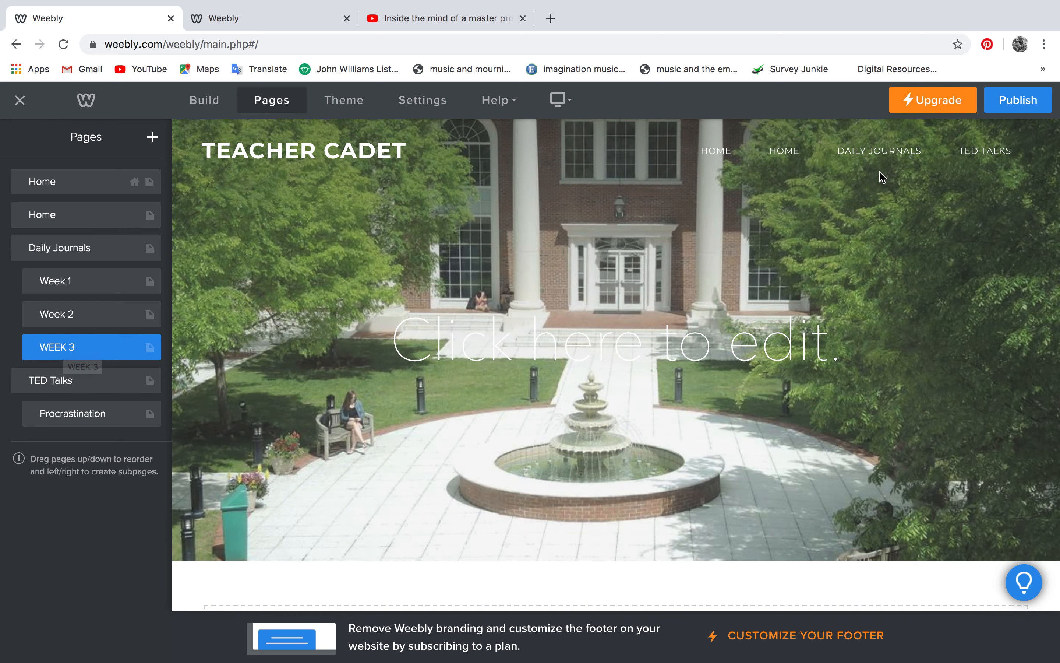
pyautogui.moveTo(883, 158)
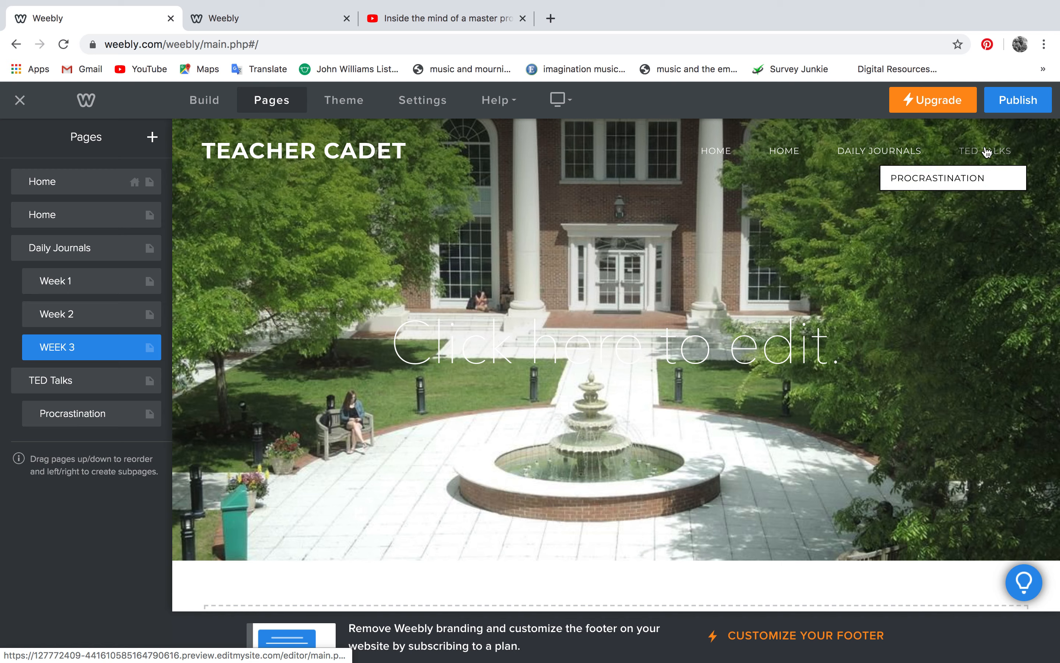
# Step: Add a top-level standard page named "LESSON PLANS"
pyautogui.click(152, 138)
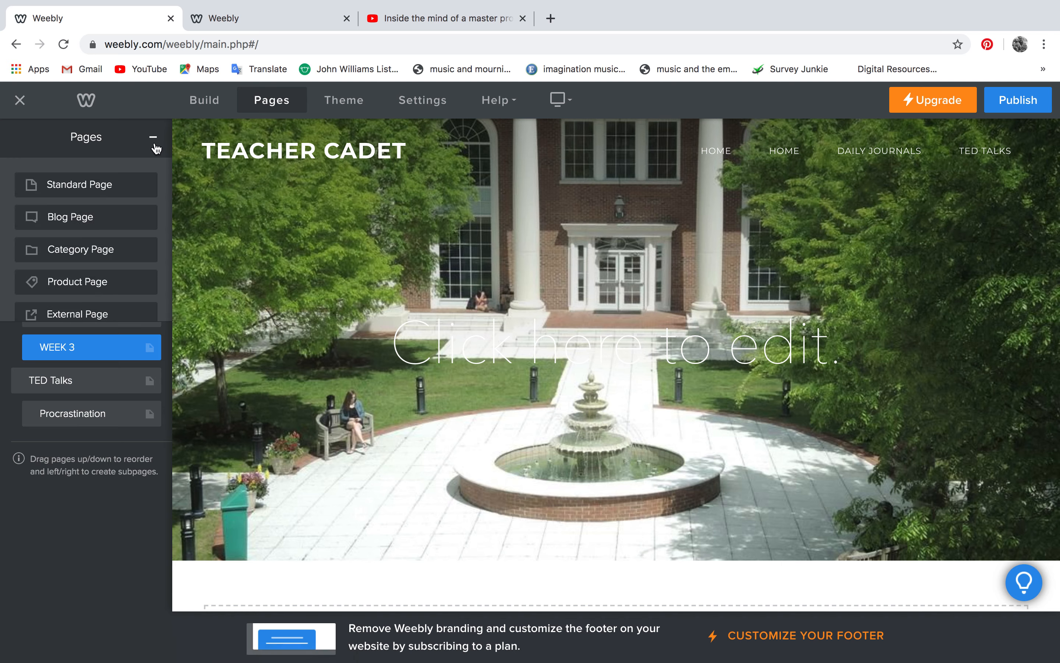
pyautogui.click(130, 190)
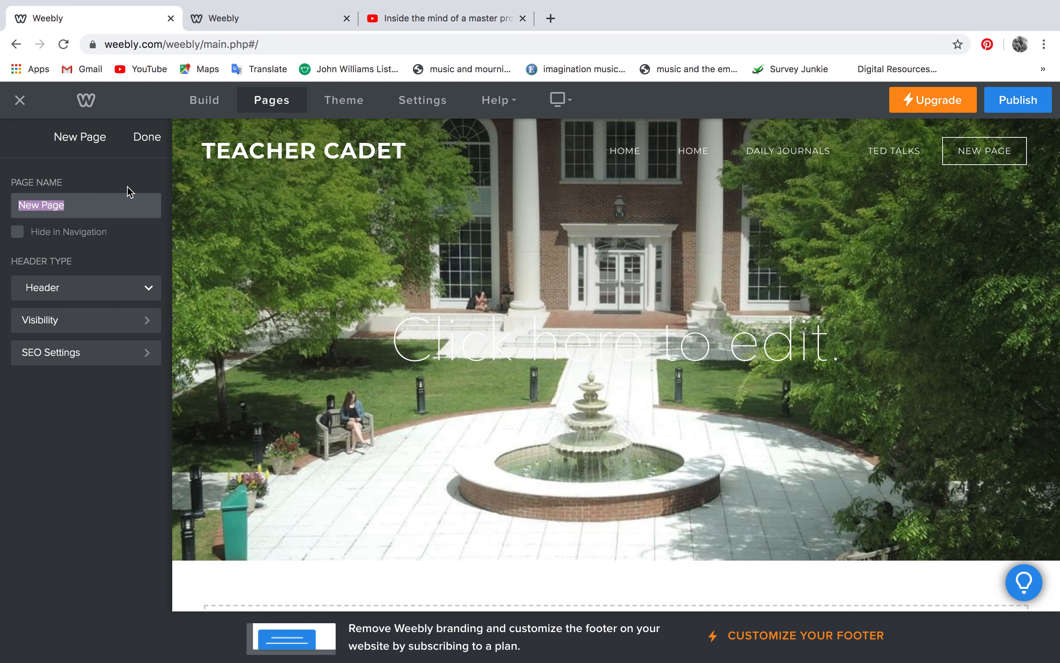
pyautogui.write('LESSON PLANS')
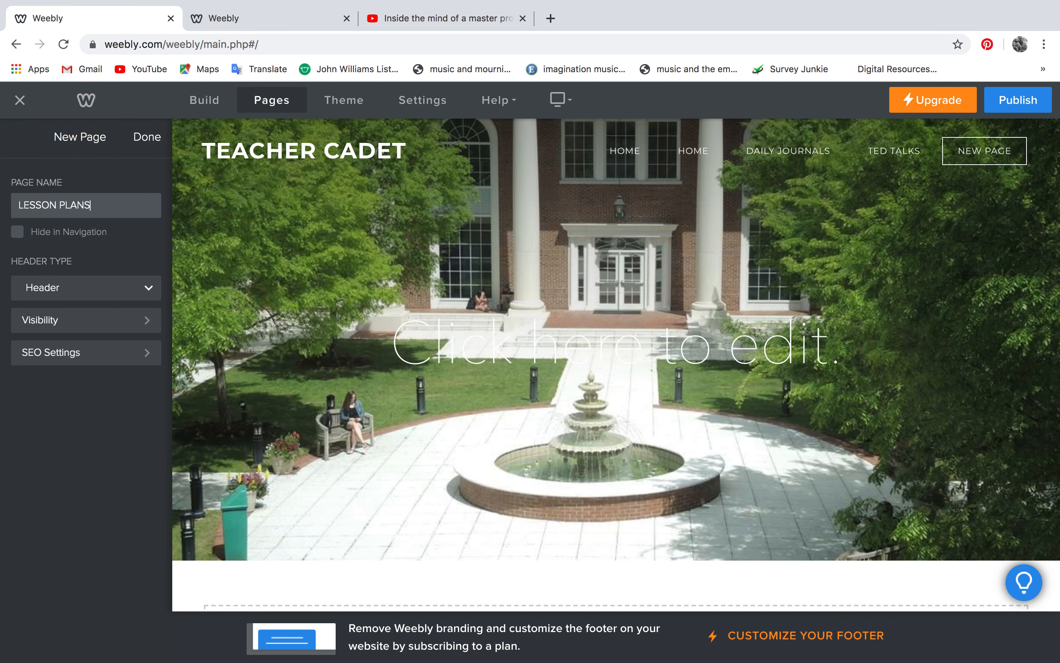
pyautogui.click(153, 140)
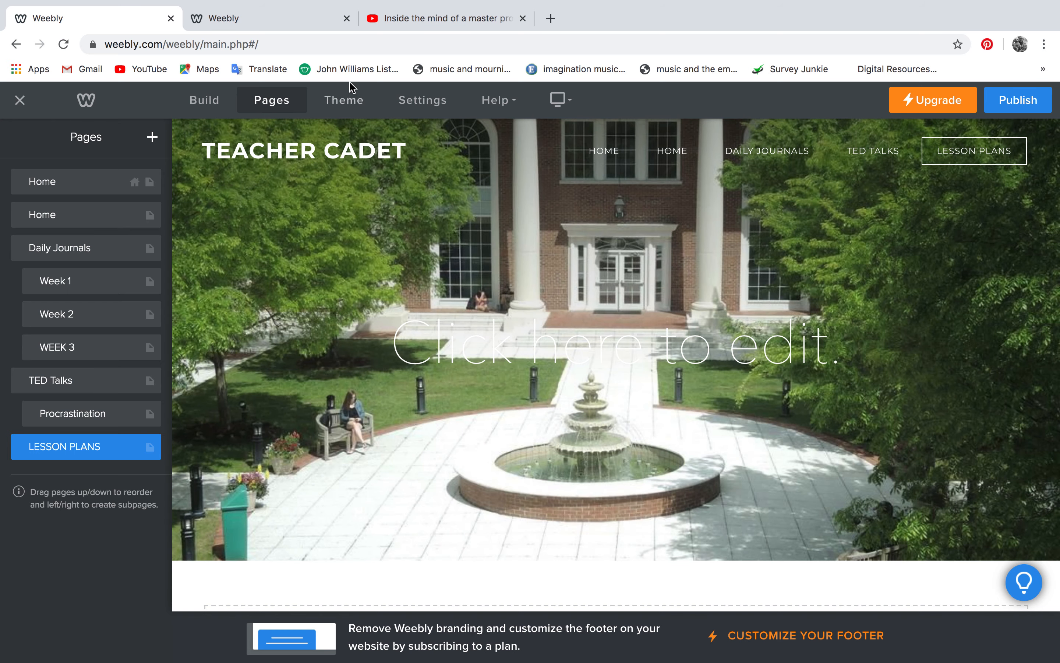
# Step: Browse the Portfolio themes in the Theme Gallery and return to the site editor without choosing one
pyautogui.click(349, 107)
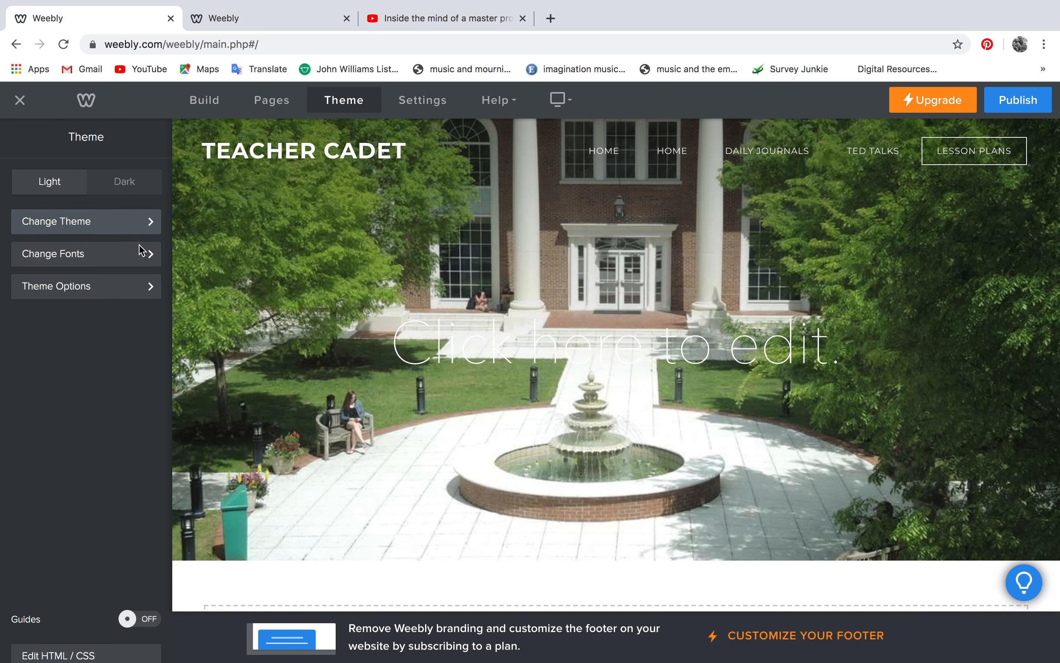
pyautogui.click(151, 230)
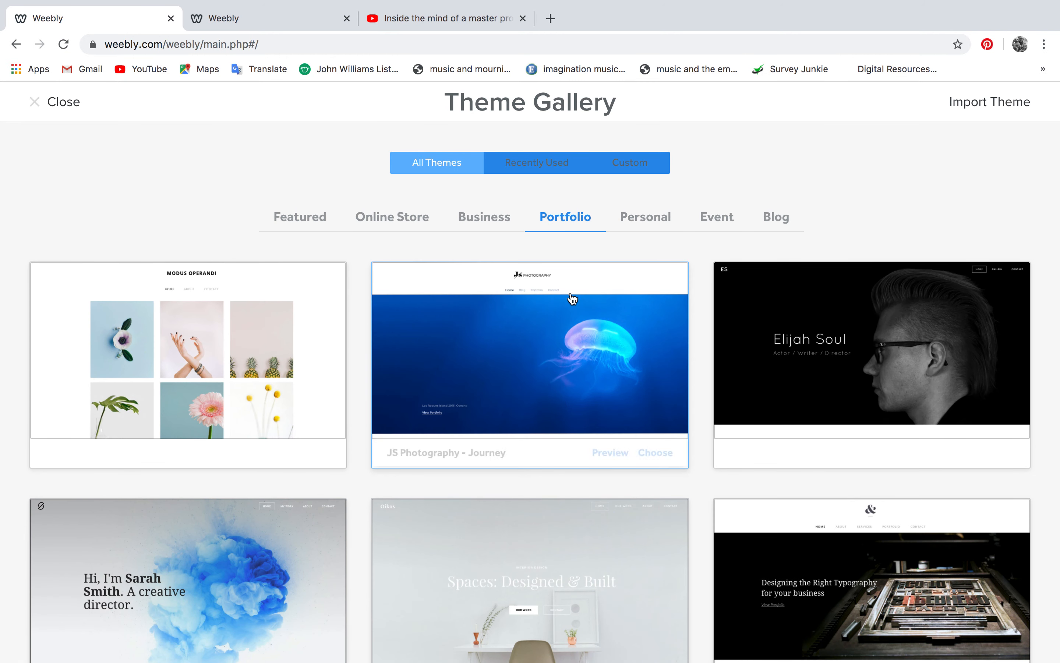
pyautogui.scroll(-8, 597, 342)
pyautogui.scroll(8, 596, 342)
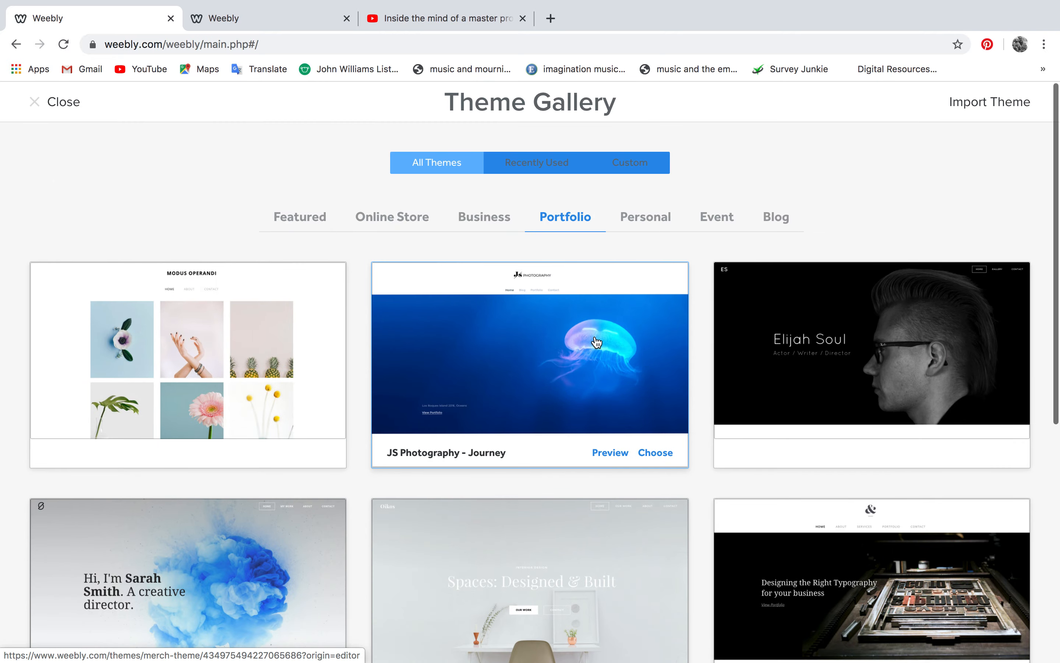
pyautogui.click(18, 49)
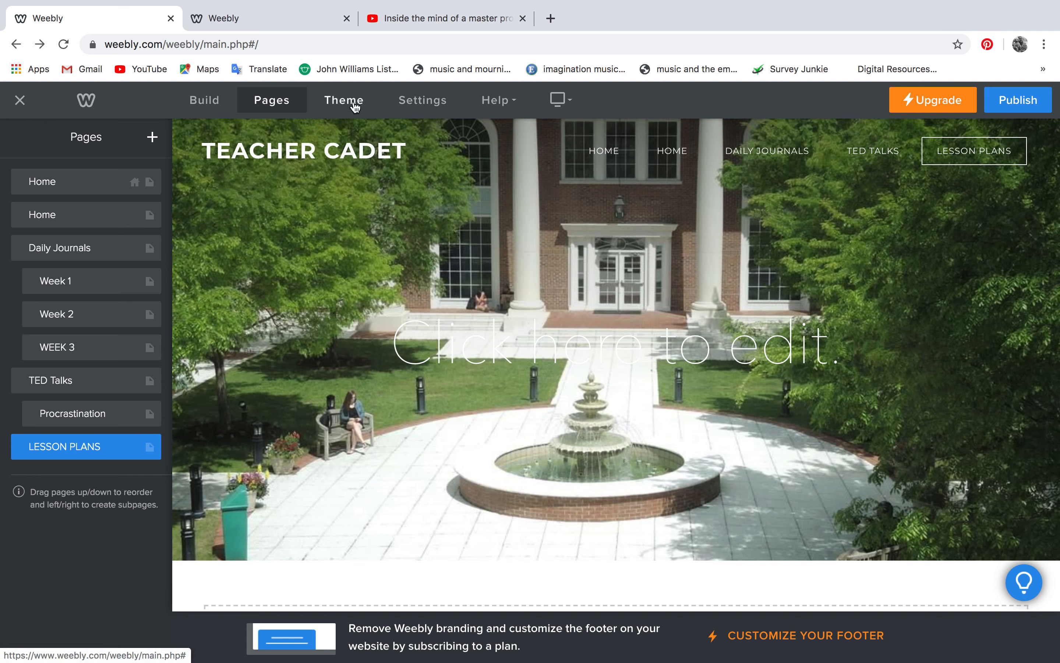
# Step: Open the theme's font settings and look over the site areas whose fonts can be changed
pyautogui.click(355, 106)
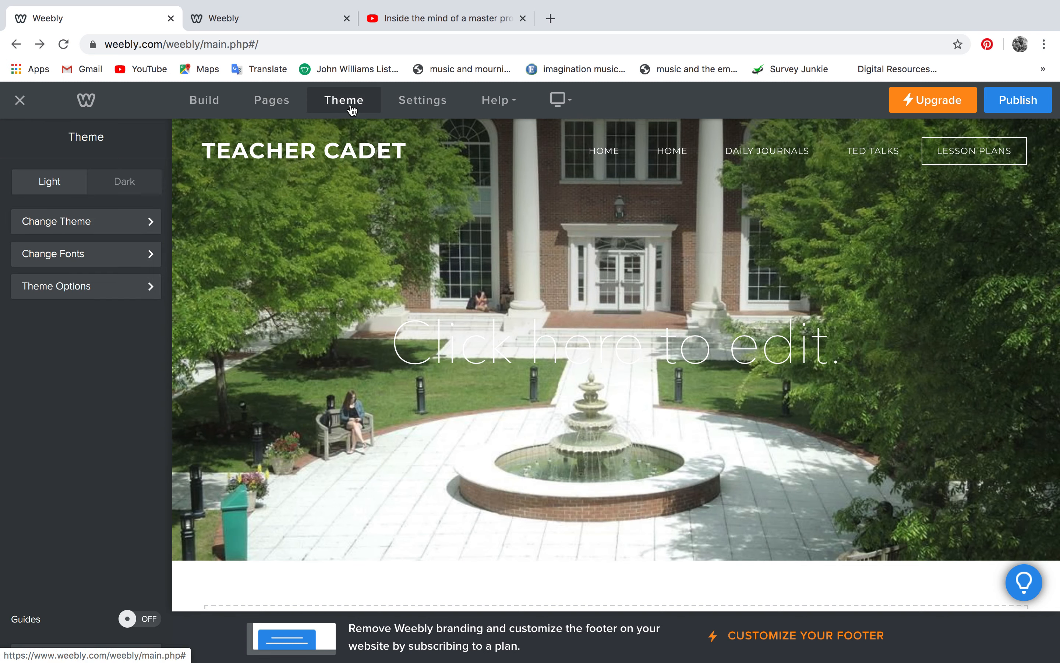
pyautogui.click(136, 260)
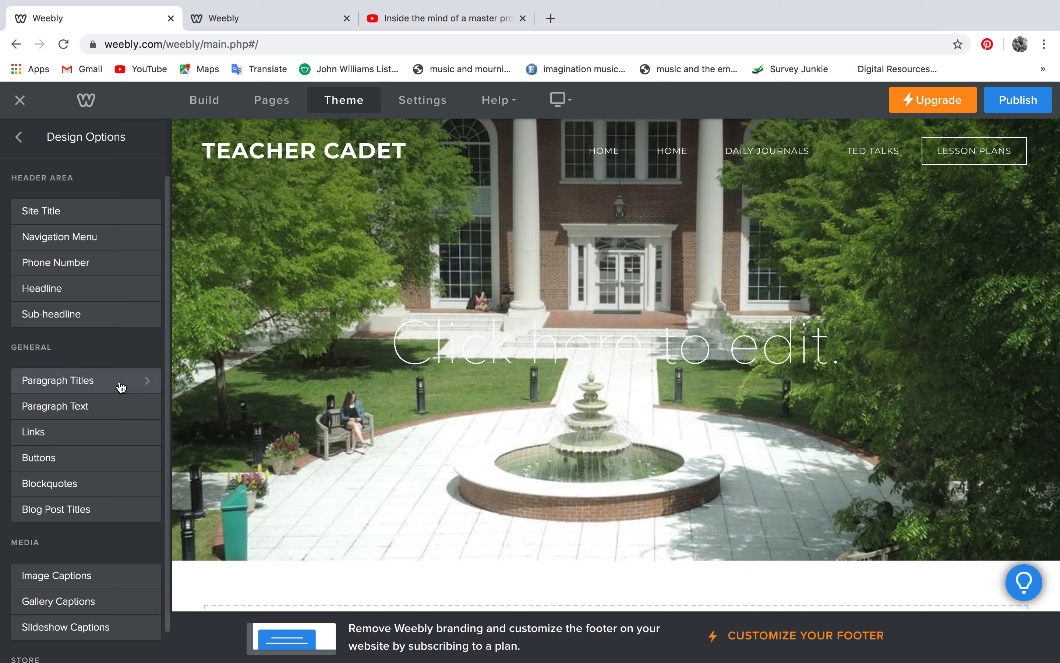
pyautogui.scroll(-1, 106, 526)
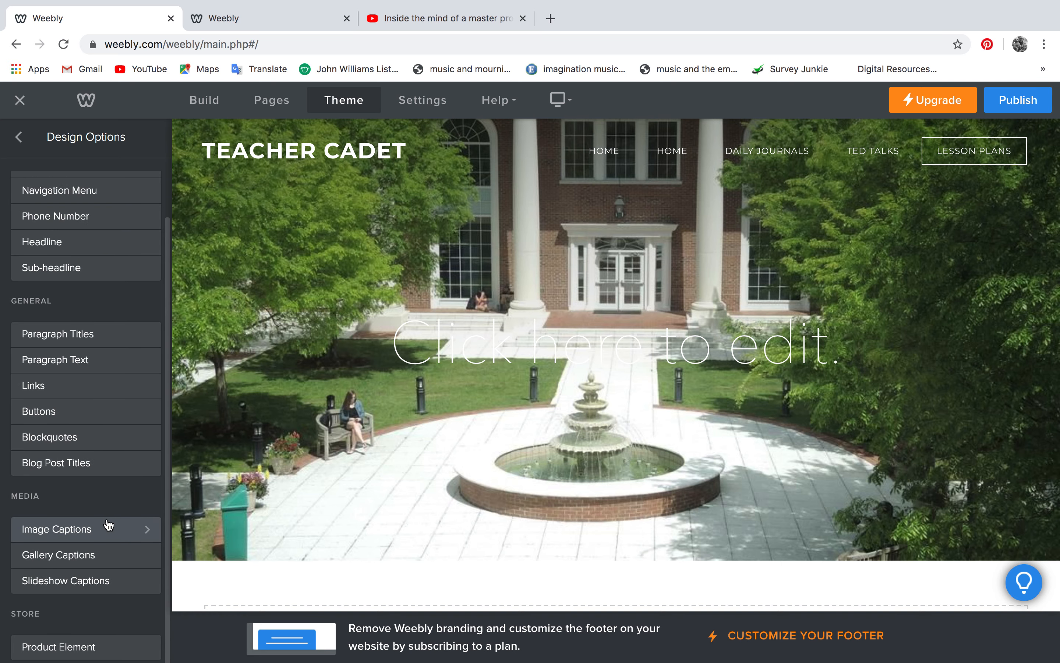
pyautogui.scroll(1, 108, 526)
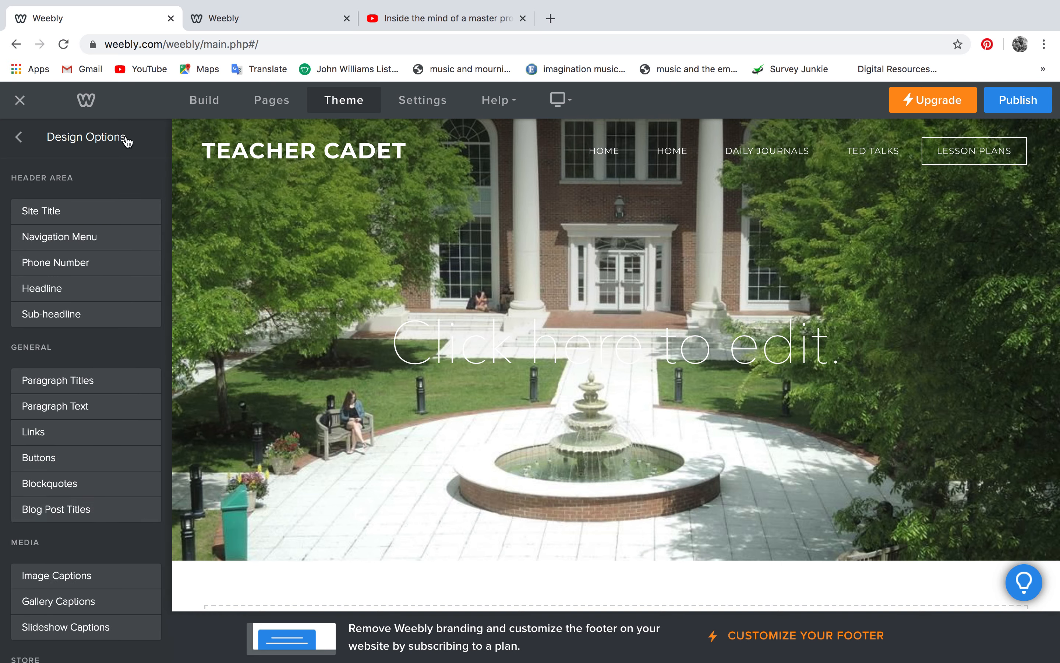
# Step: Switch to the EDU204 example site and examine its home page and the Mastery Projects and Homework Assignments submenus
pyautogui.click(285, 17)
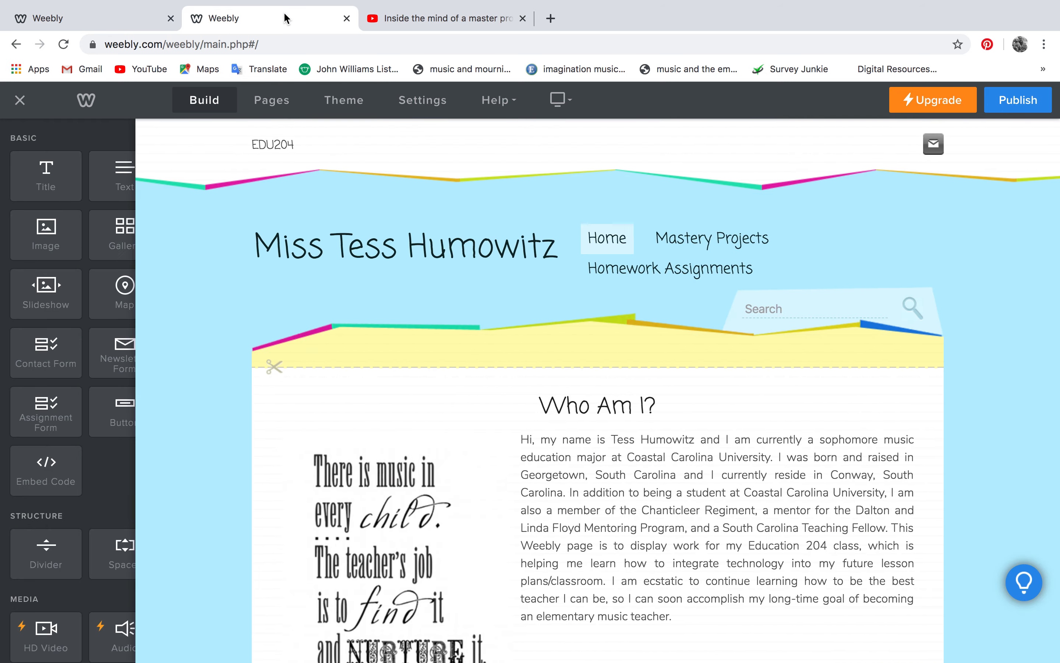
pyautogui.scroll(-6, 959, 225)
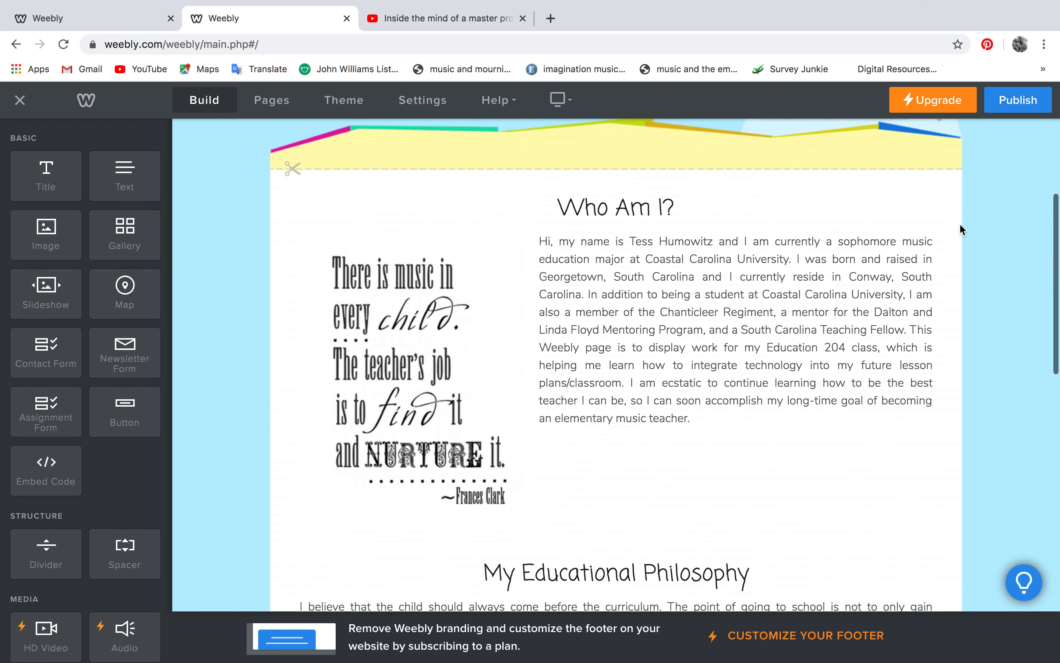
pyautogui.scroll(-10, 958, 223)
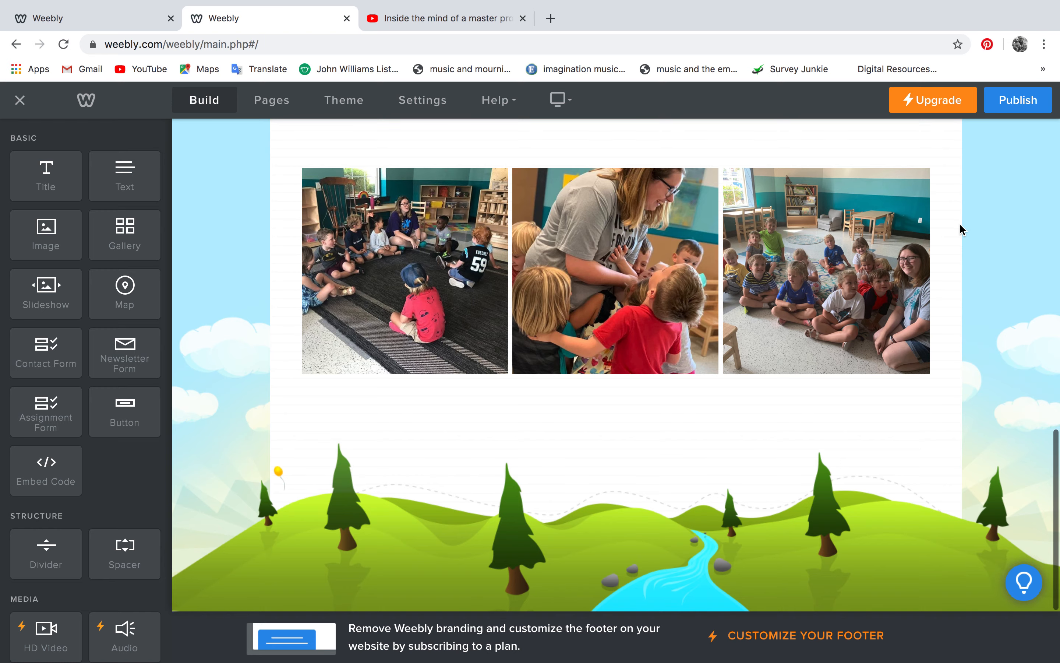
pyautogui.scroll(15, 959, 223)
pyautogui.moveTo(754, 238)
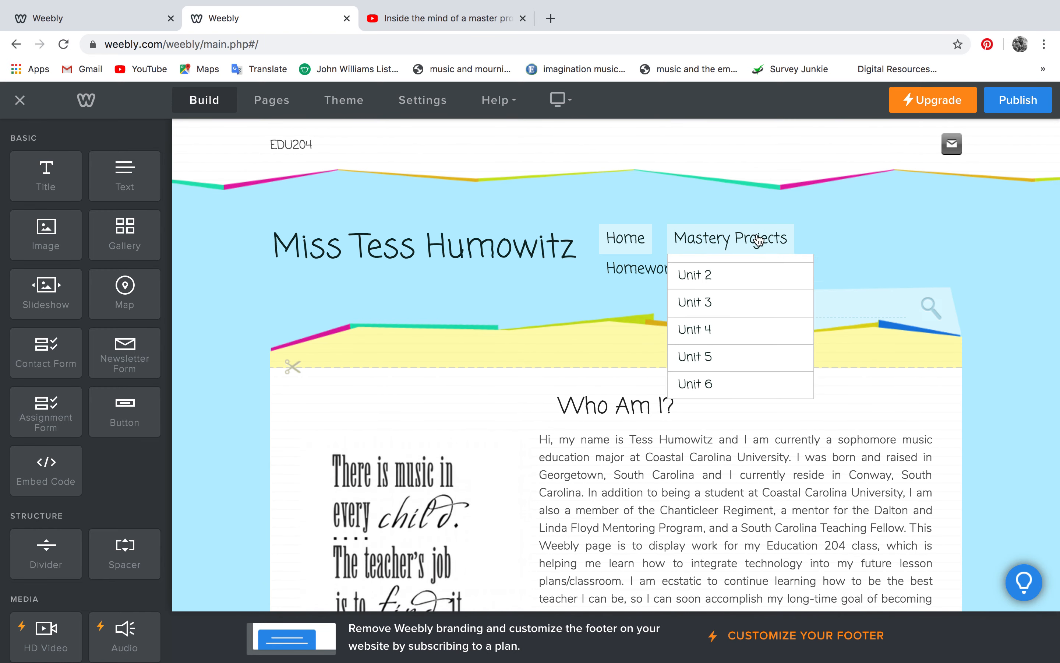
pyautogui.moveTo(661, 270)
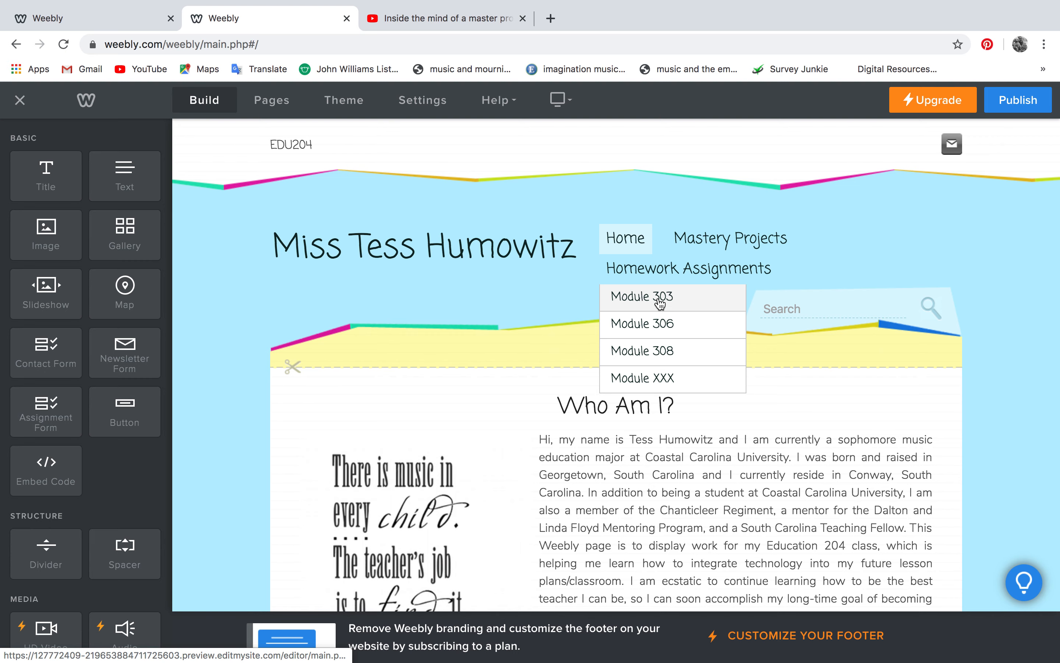
# Step: Open the example site's Module 303 page and look through its content
pyautogui.click(660, 303)
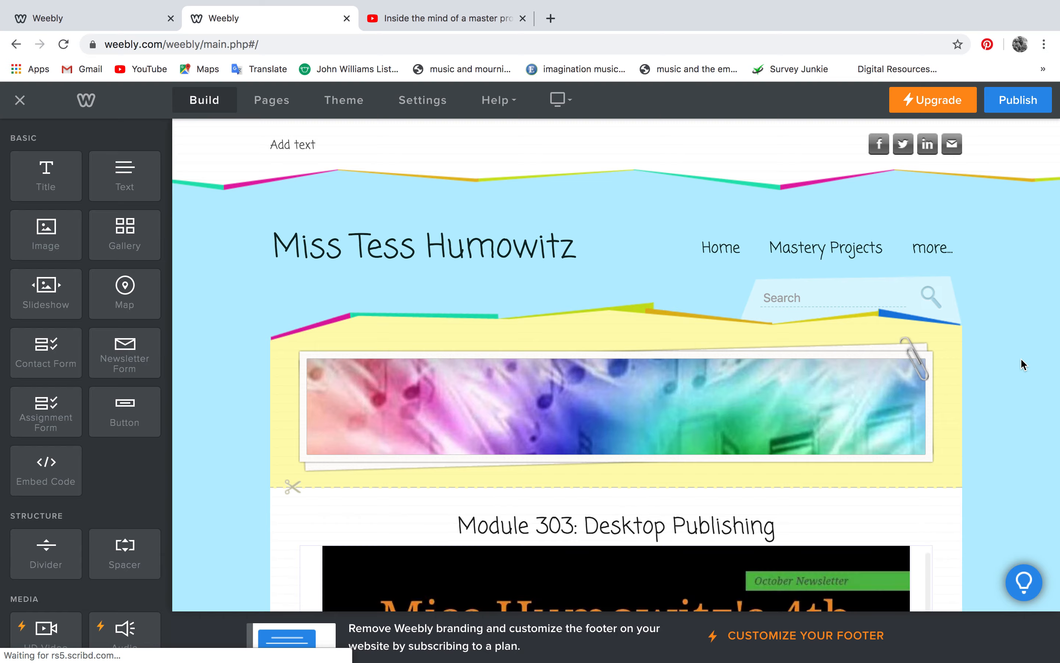
pyautogui.scroll(-10, 1021, 364)
pyautogui.scroll(10, 1021, 359)
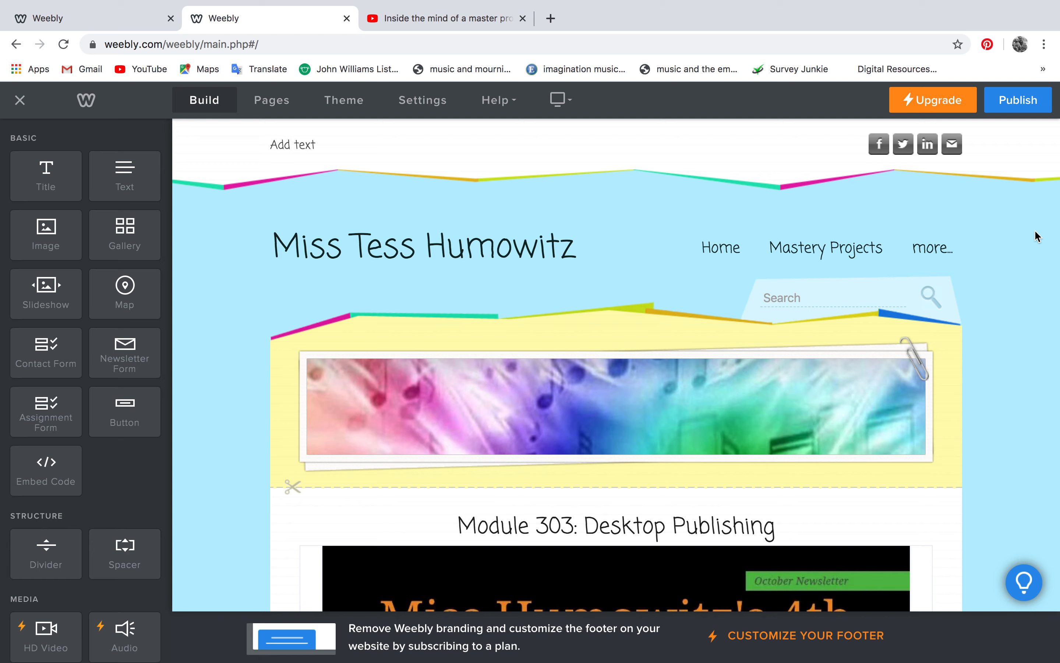
# Step: Open the example site's Module 306 page under Homework Assignments, look through it and return to the Teacher Cadet site
pyautogui.moveTo(813, 247)
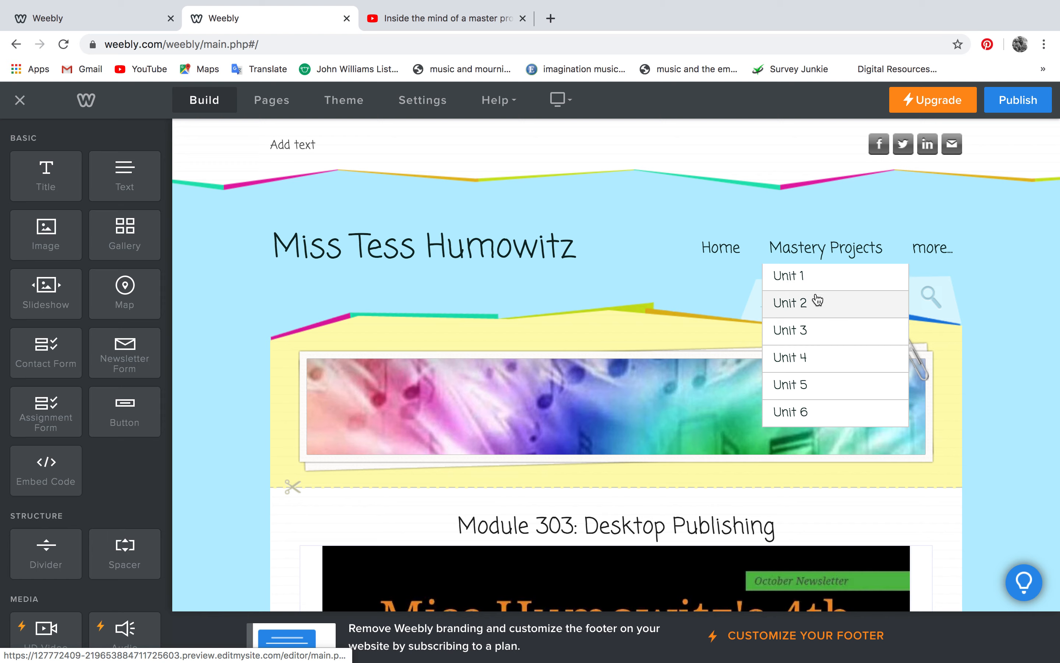
pyautogui.moveTo(939, 289)
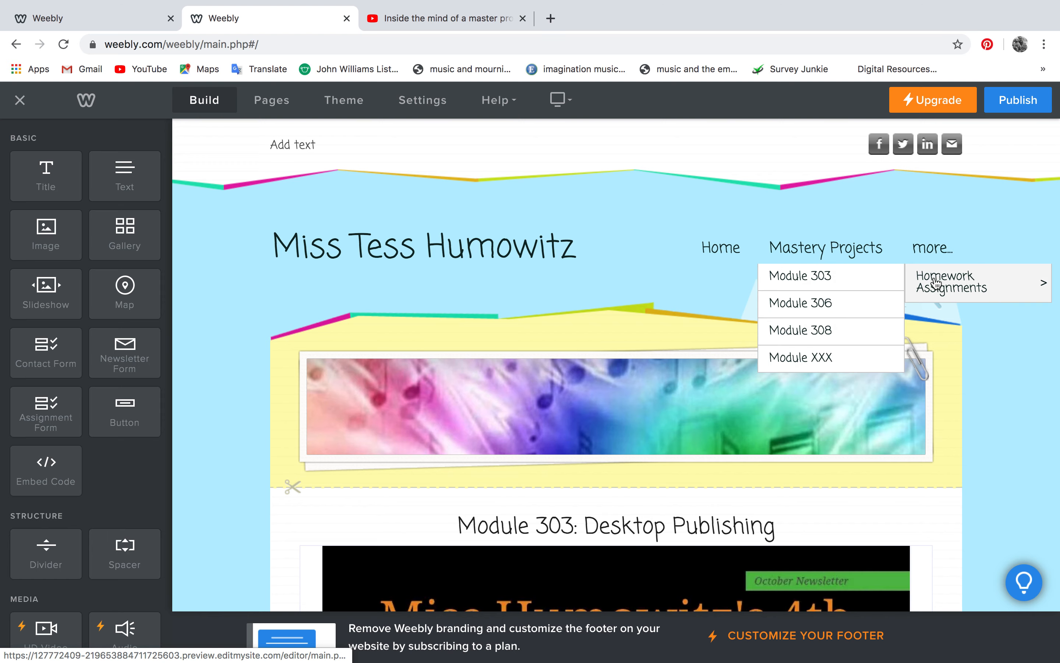
pyautogui.click(843, 315)
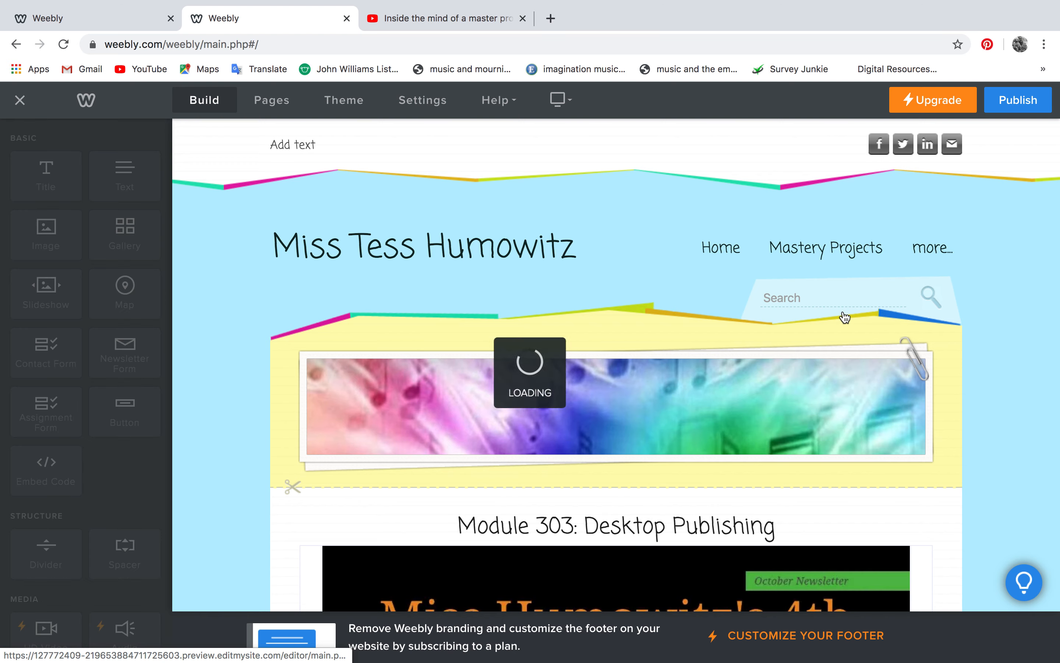
pyautogui.scroll(-10, 509, 199)
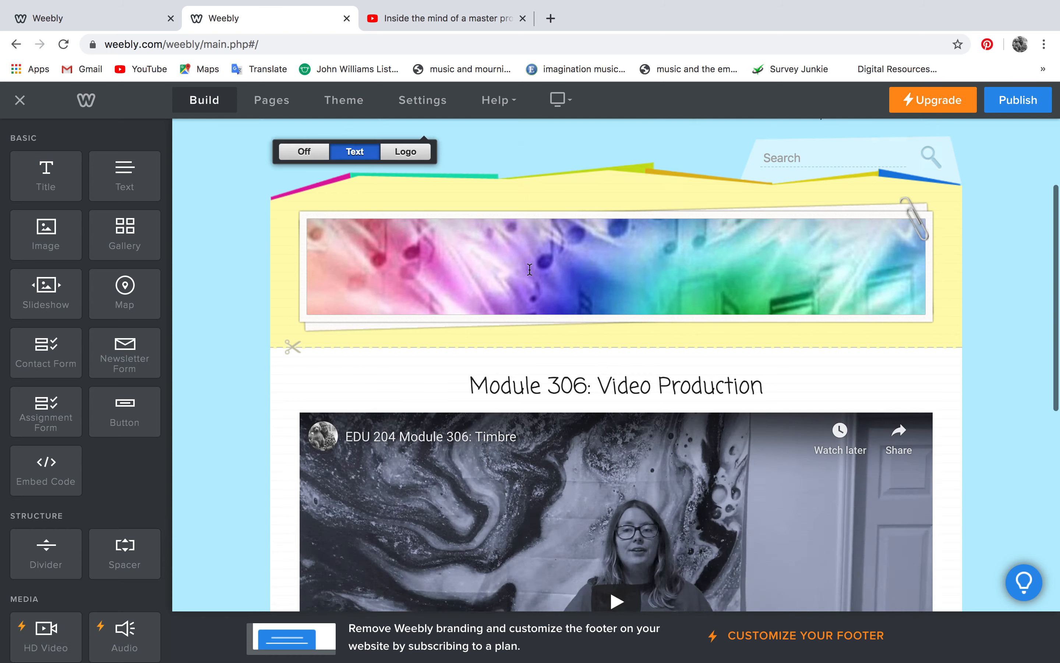
pyautogui.scroll(10, 510, 198)
pyautogui.click(40, 20)
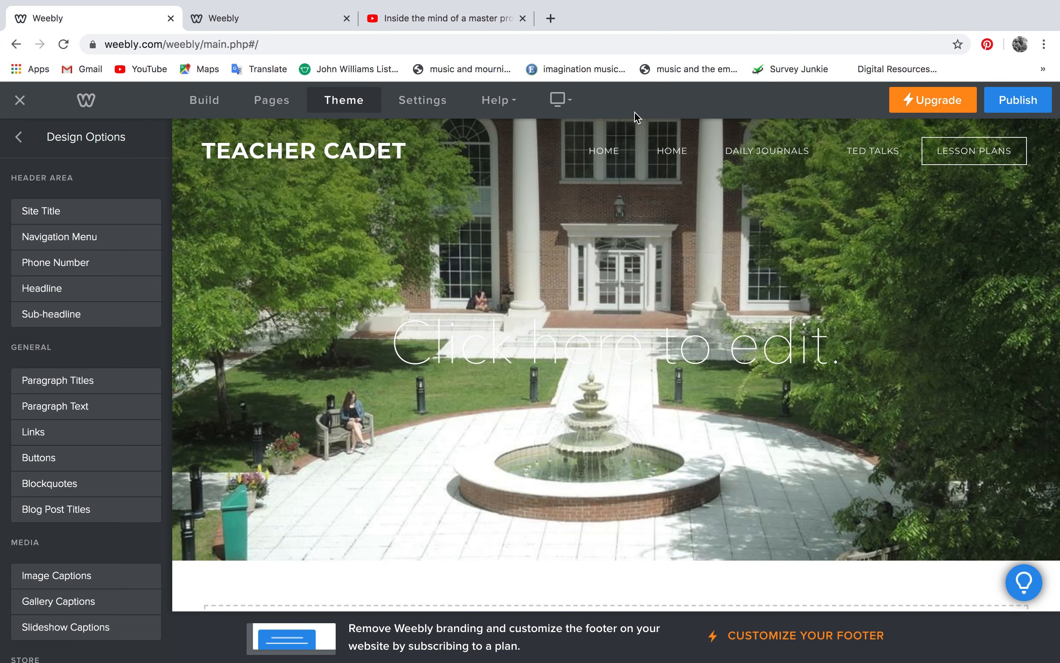
pyautogui.moveTo(795, 4)
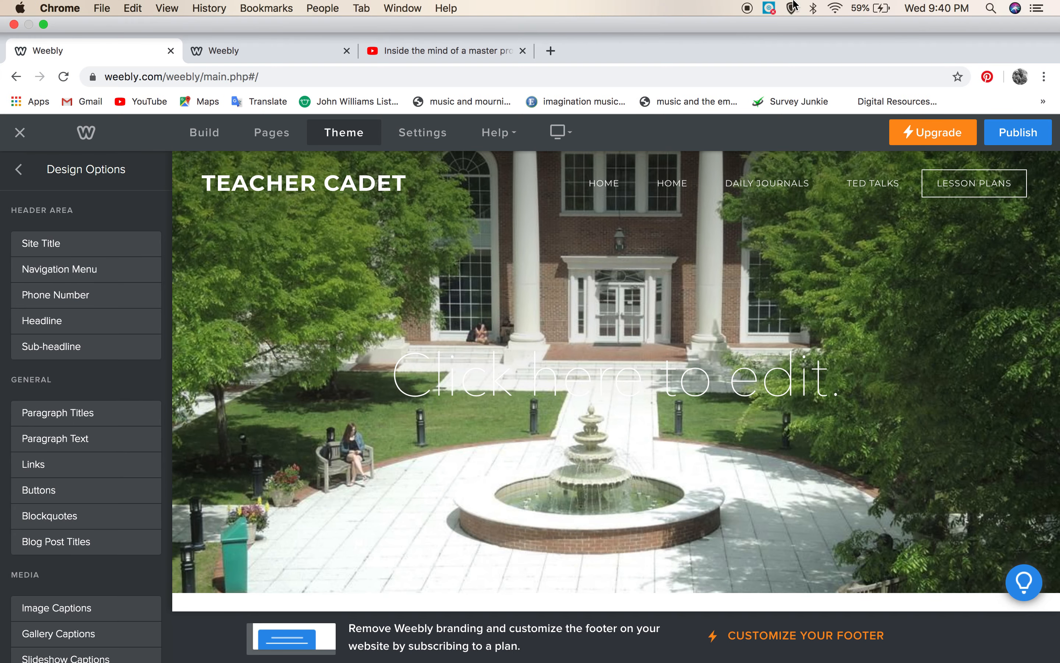